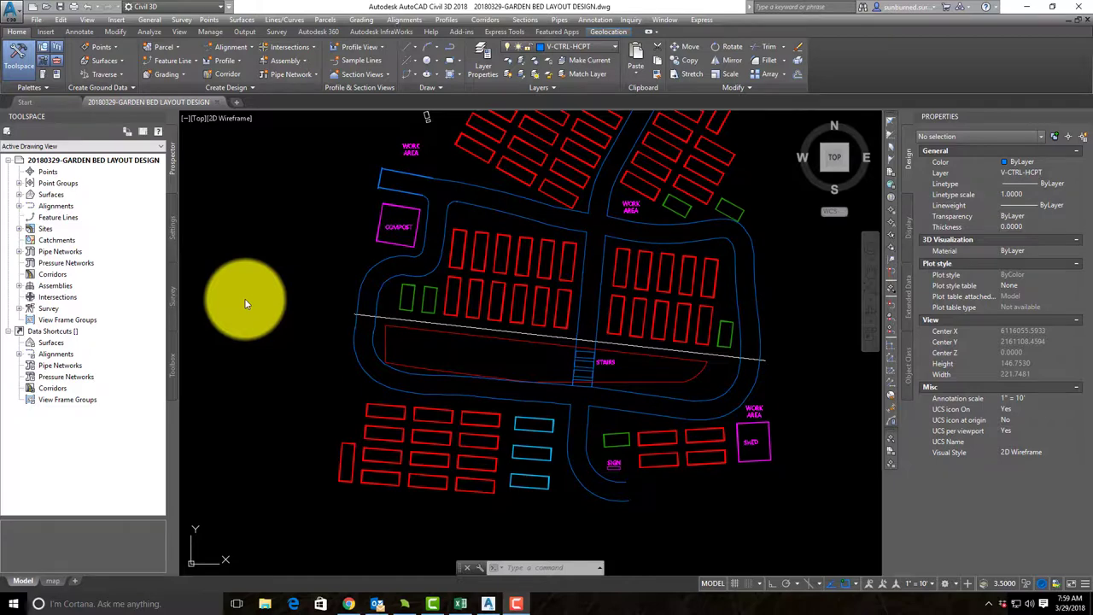
# - Examine the overall garden bed layout, including the planter beds, paths, stairs, sheds, compost and work areas
pyautogui.scroll(-2, 508, 280)
pyautogui.scroll(-2, 520, 284)
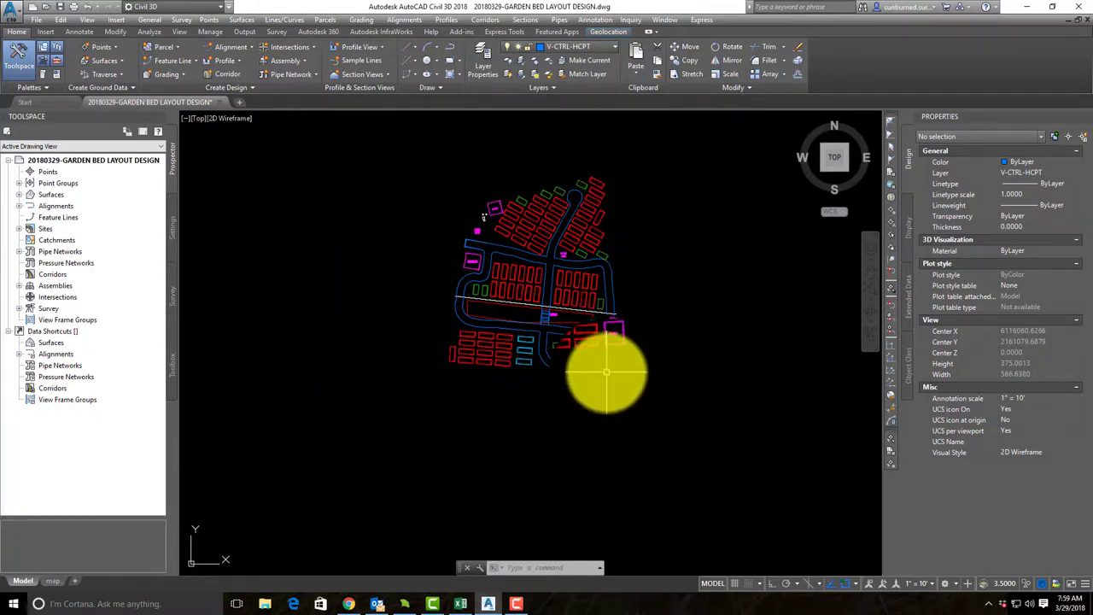
pyautogui.scroll(4, 607, 375)
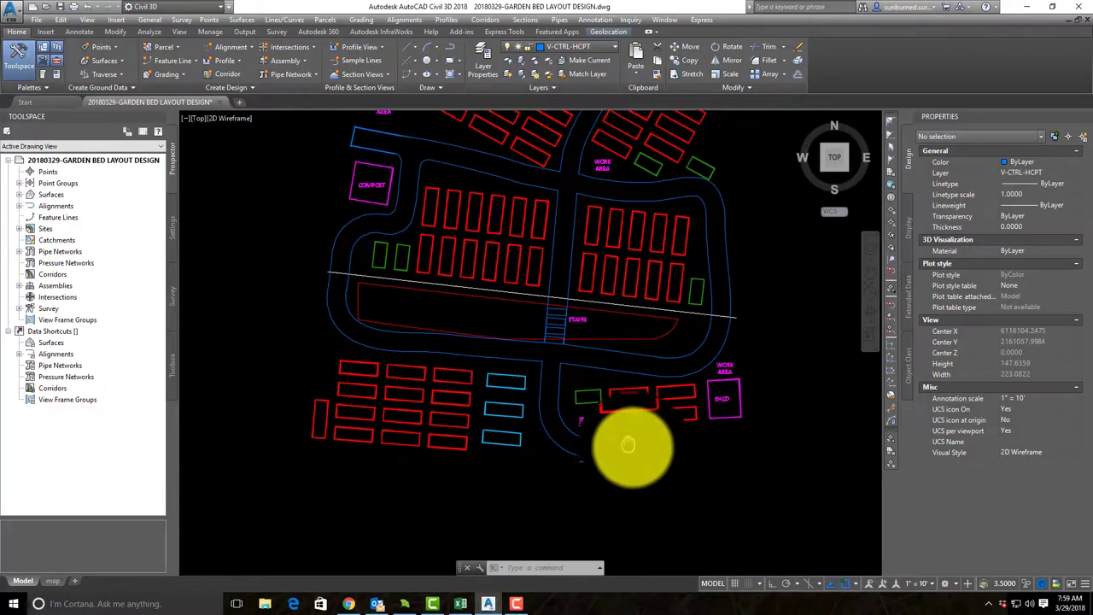
pyautogui.moveTo(554, 206); pyautogui.dragTo(562, 348, button='middle')
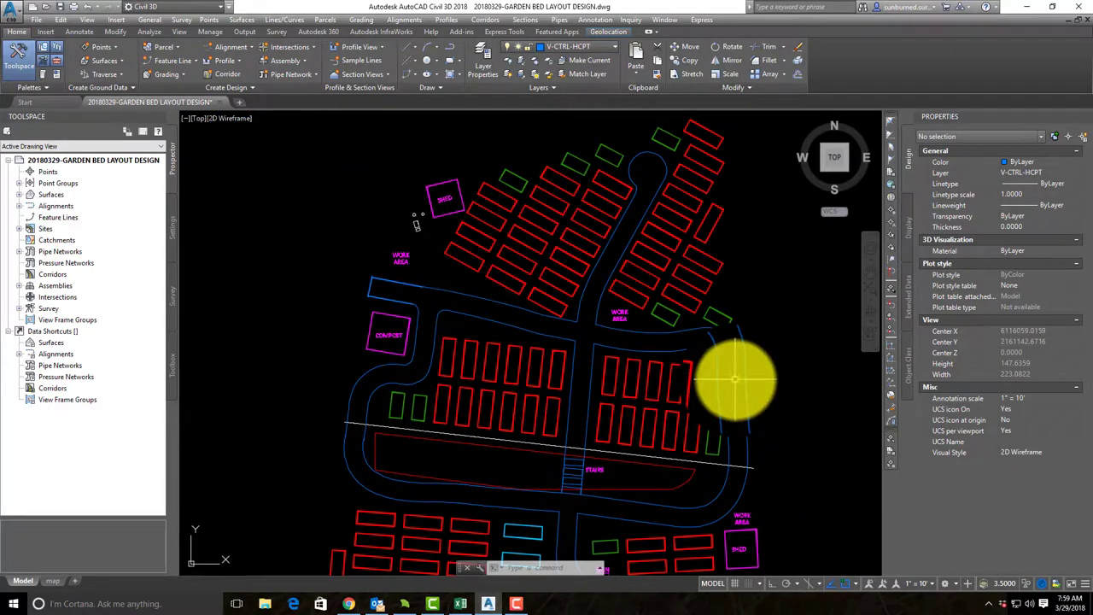
pyautogui.moveTo(744, 378); pyautogui.dragTo(679, 272, button='middle')
pyautogui.scroll(-3, 679, 272)
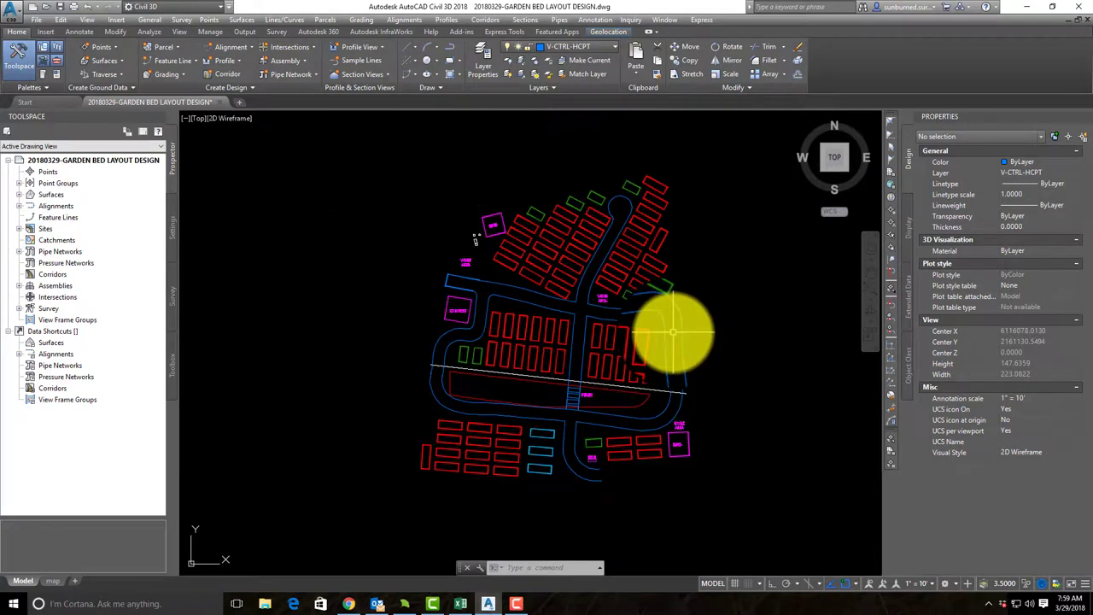
pyautogui.scroll(2, 622, 352)
pyautogui.scroll(-2, 629, 352)
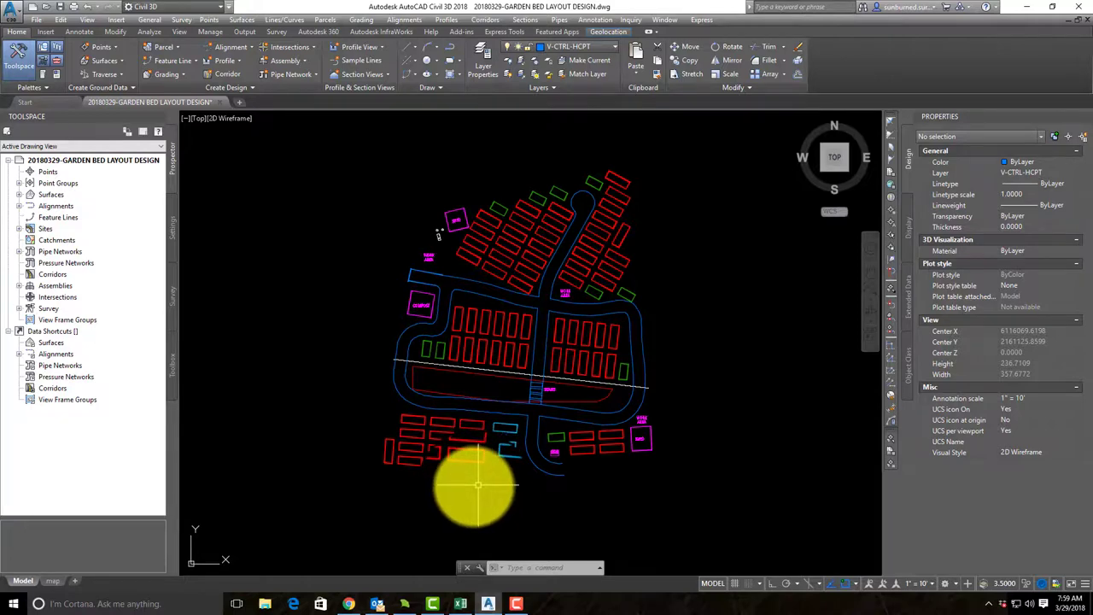
pyautogui.press('Escape')
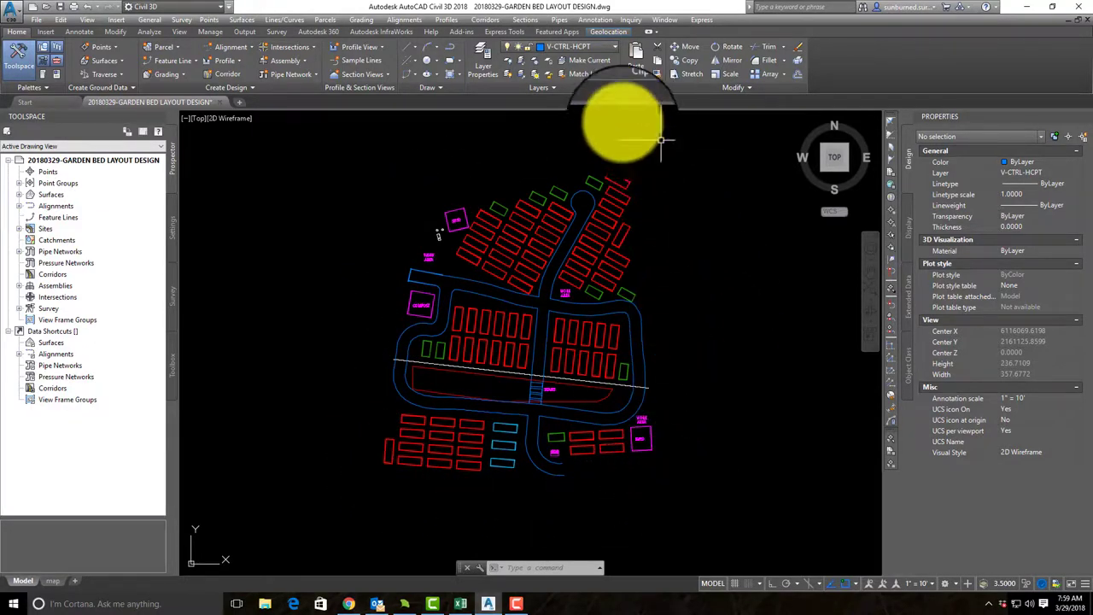
# - Check the layer and properties of two red planter bed polylines in the northern part of the layout
pyautogui.click(600, 213)
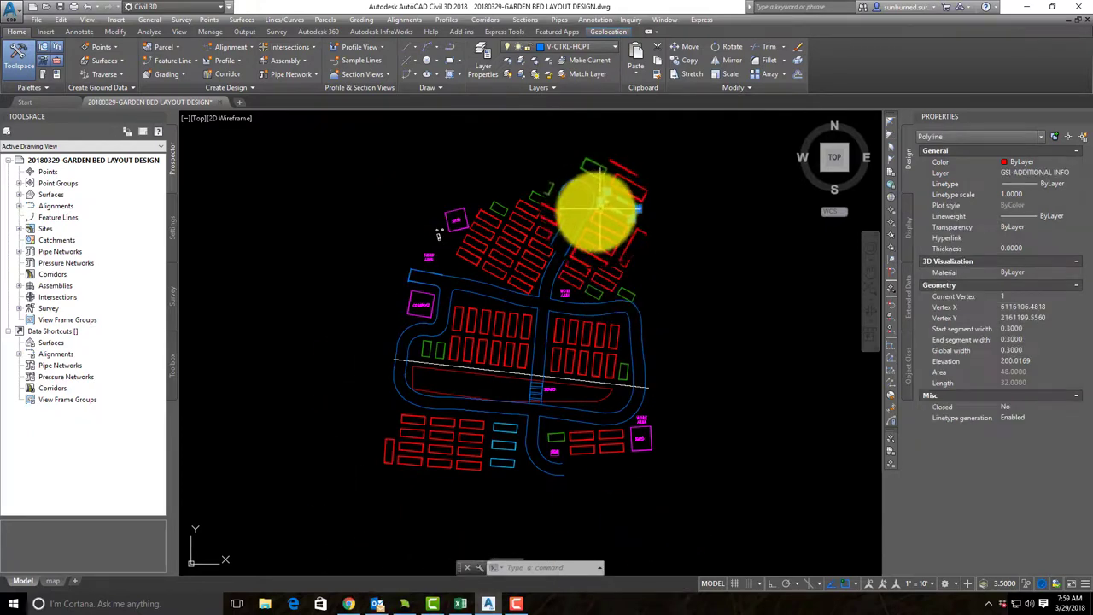
pyautogui.press('Escape')
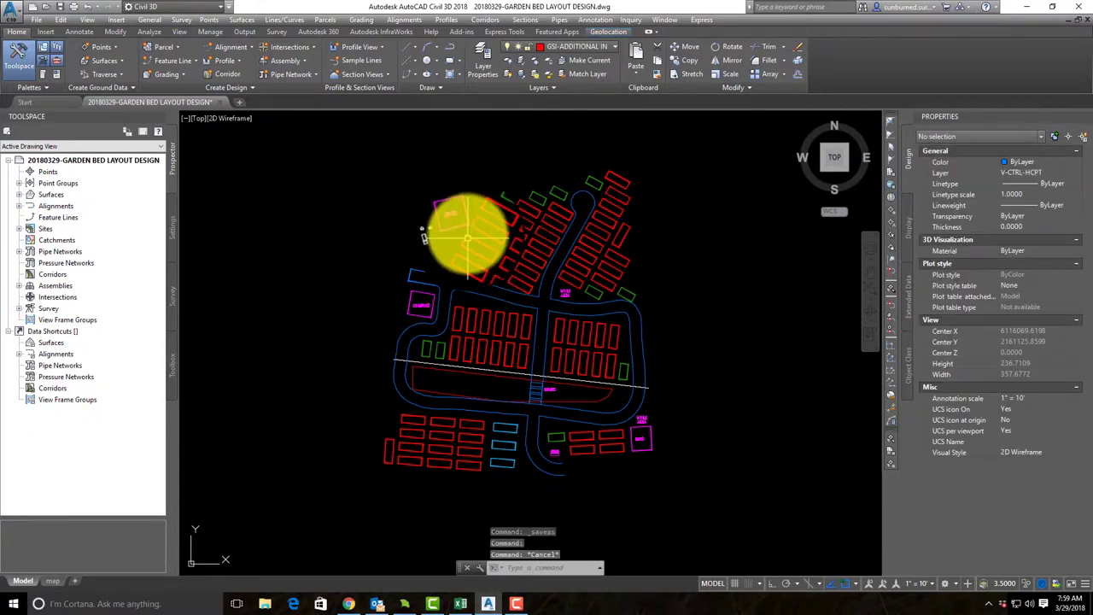
pyautogui.scroll(5, 464, 231)
pyautogui.click(515, 254)
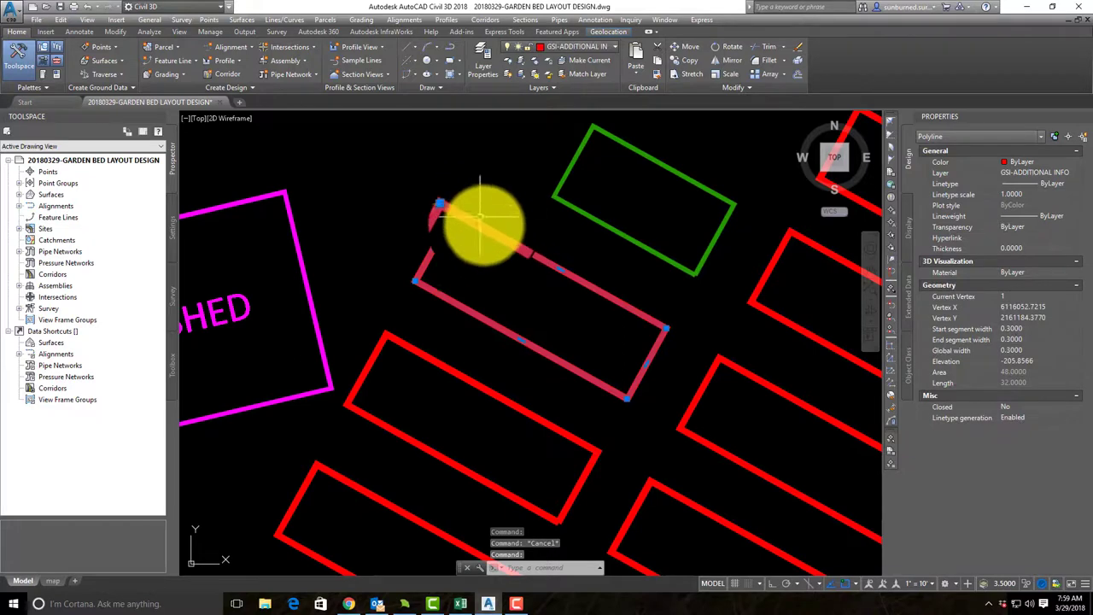
pyautogui.scroll(-8, 481, 220)
pyautogui.press('Escape')
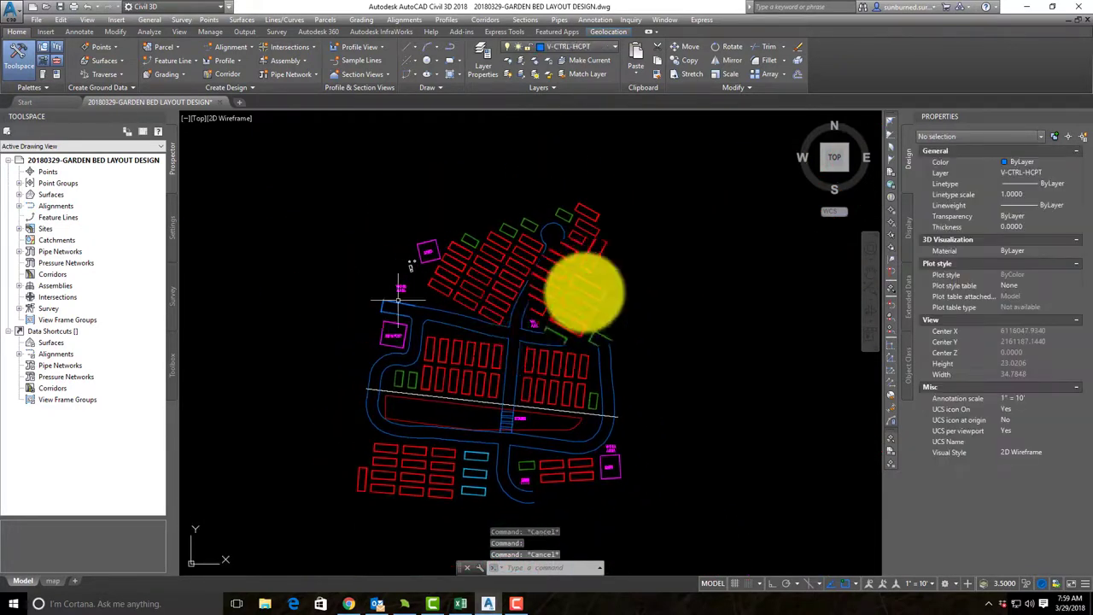
# - Create a new layer named LINES-PLANTER BEDS TYPE 01
pyautogui.moveTo(420, 344)
pyautogui.mouseDown(button='middle')
pyautogui.moveTo(471, 327)
pyautogui.moveTo(443, 317)
pyautogui.mouseUp(button='middle')
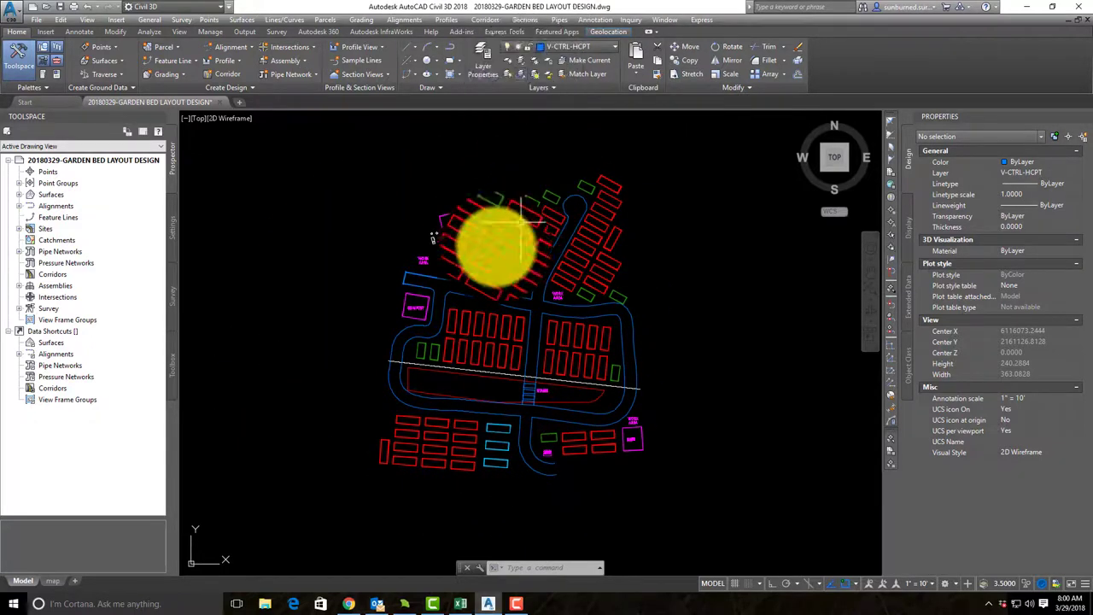
pyautogui.moveTo(708, 361)
pyautogui.mouseDown()
pyautogui.moveTo(711, 344)
pyautogui.moveTo(708, 390)
pyautogui.moveTo(646, 303)
pyautogui.mouseUp()
pyautogui.moveTo(646, 303); pyautogui.dragTo(598, 313, button='middle')
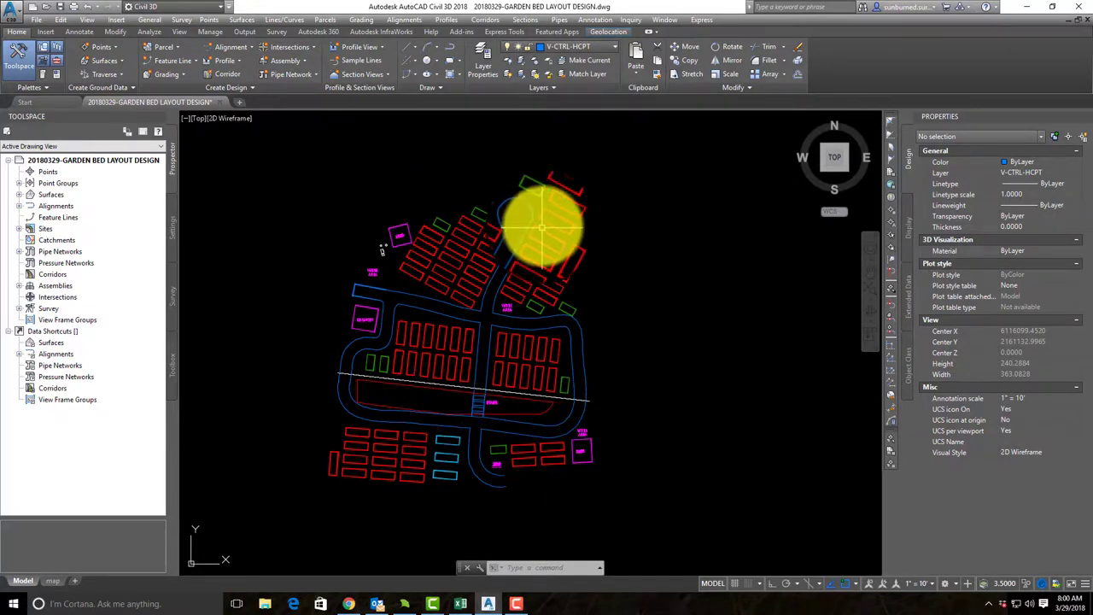
pyautogui.click(482, 60)
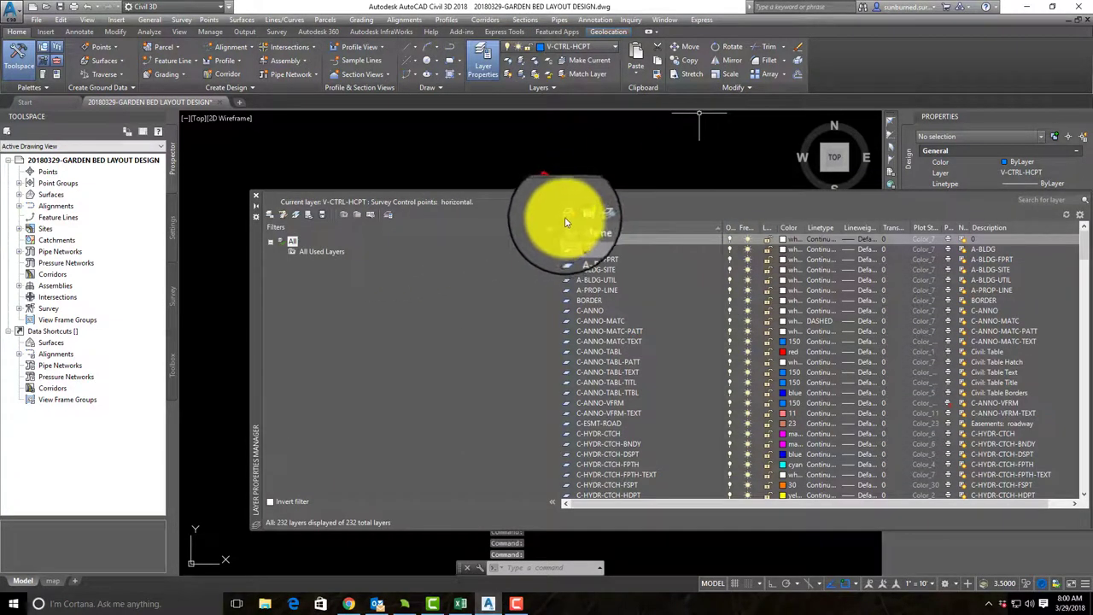
pyautogui.click(568, 214)
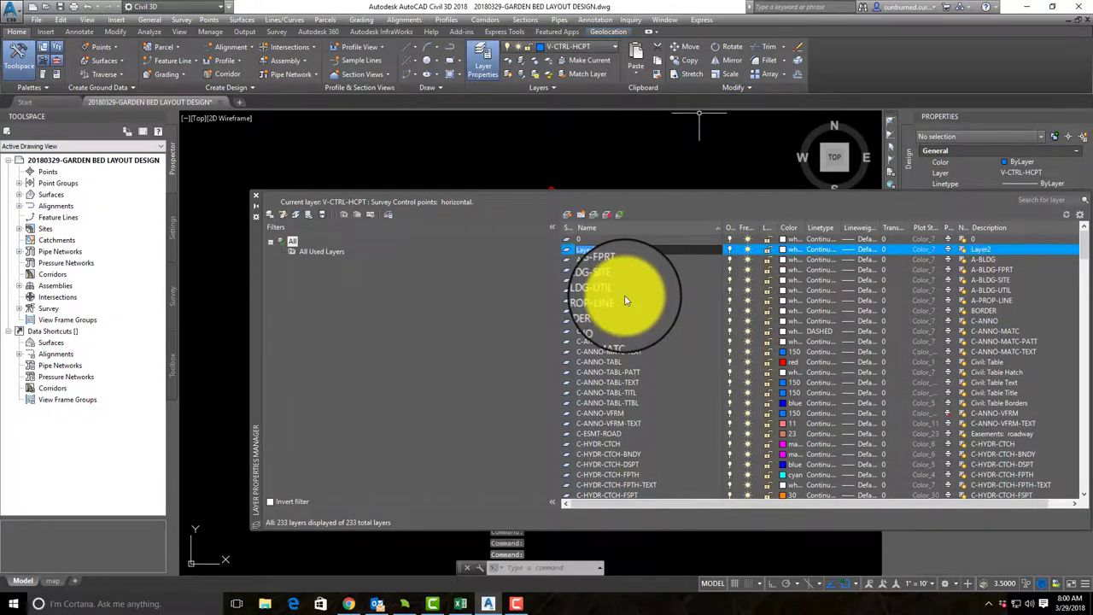
pyautogui.write('LINE')
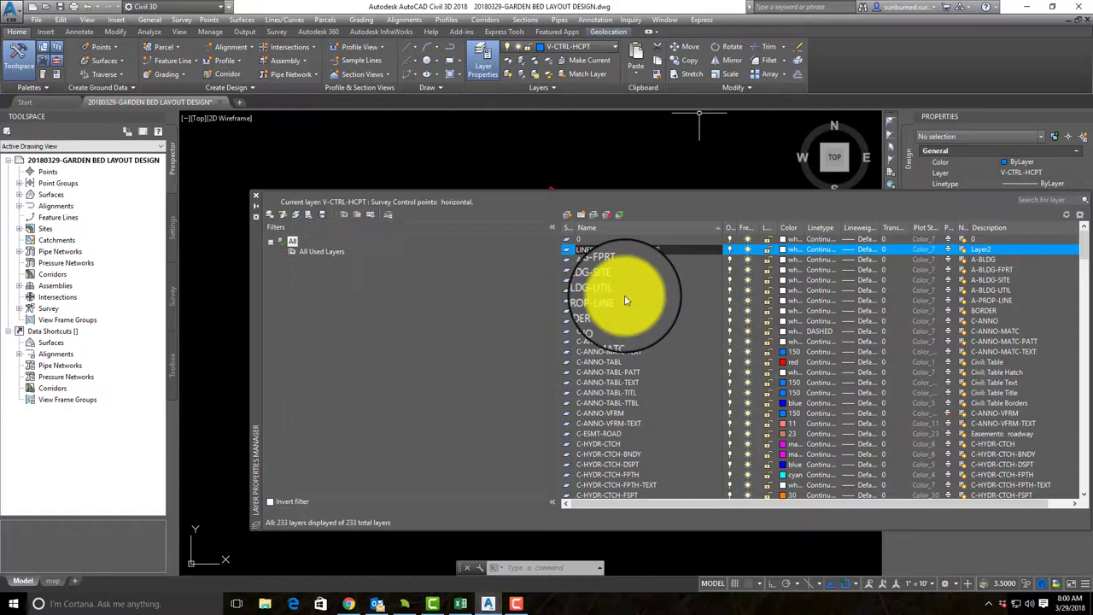
pyautogui.write('01')
pyautogui.press('Return')
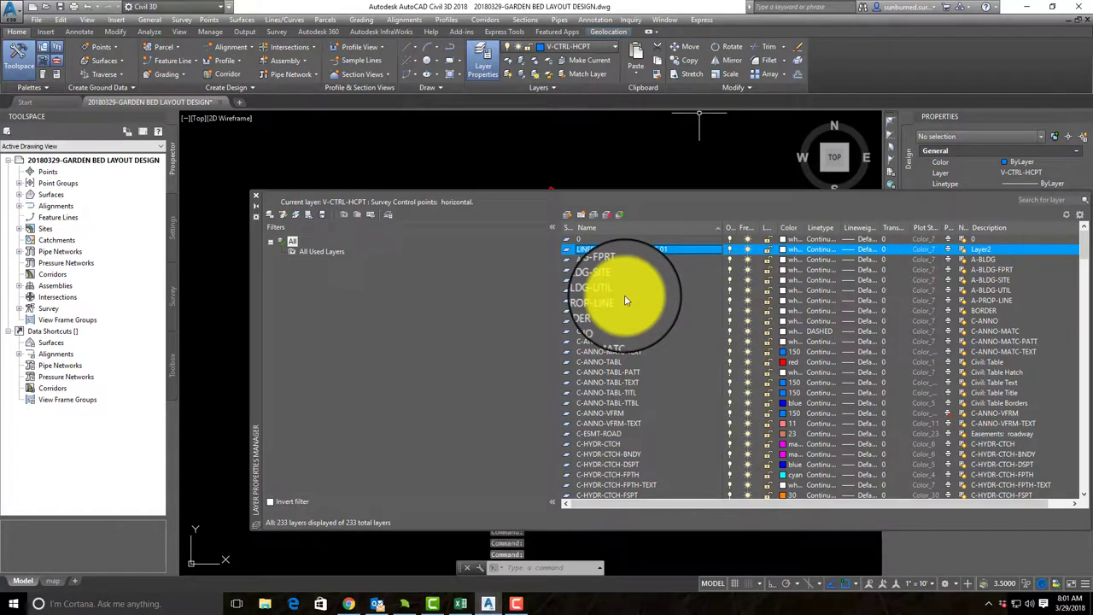
# - Add a second planter bed layer named LINES-PLANTER BEDS TYPE 02
pyautogui.click(569, 215)
pyautogui.write('LINES-PLANT')
pyautogui.write('ER BEDS TYP')
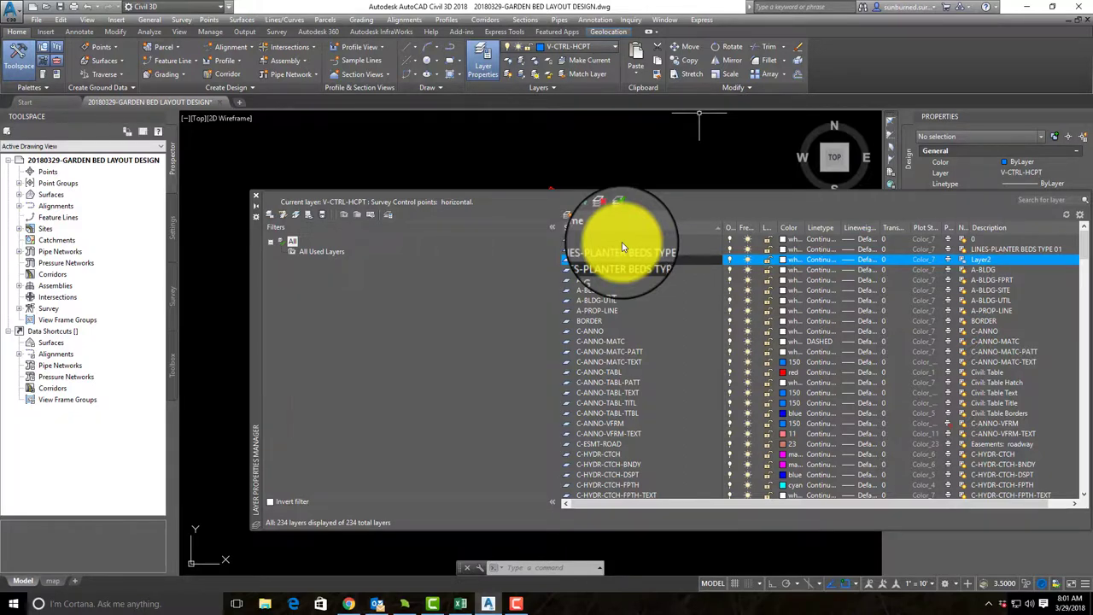
pyautogui.write('E 02')
pyautogui.press('Return')
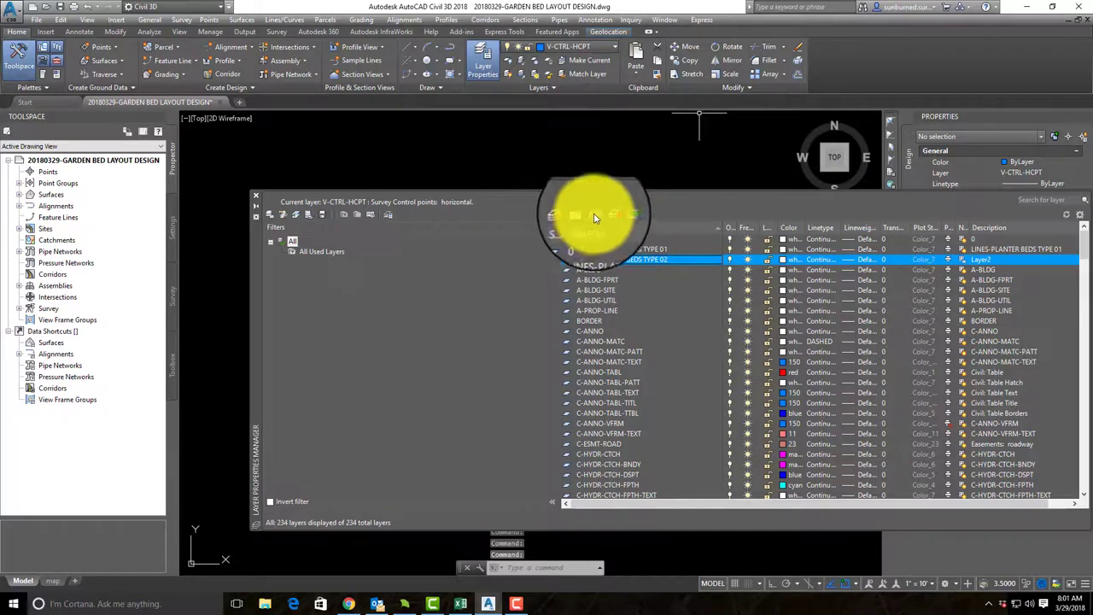
# - Add a third planter bed layer named LINES-PLANTER BEDS TYPE 03
pyautogui.click(596, 212)
pyautogui.write('LINES-PLANTER BEDS TYPE 03')
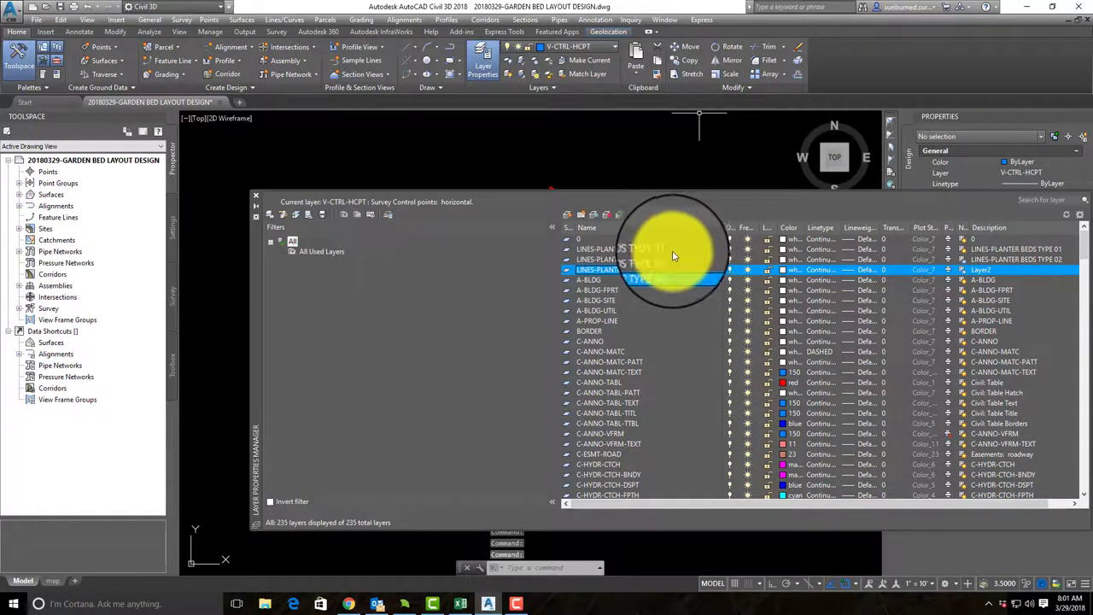
pyautogui.click(656, 272)
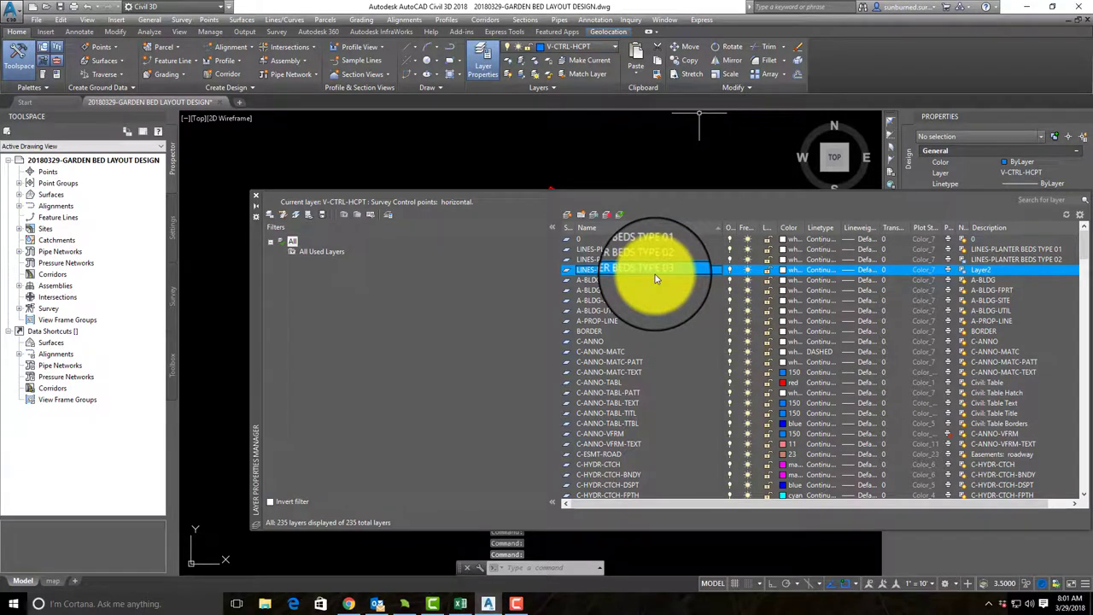
# - Create a layer for the sheds named LINES-SHEDS
pyautogui.click(592, 217)
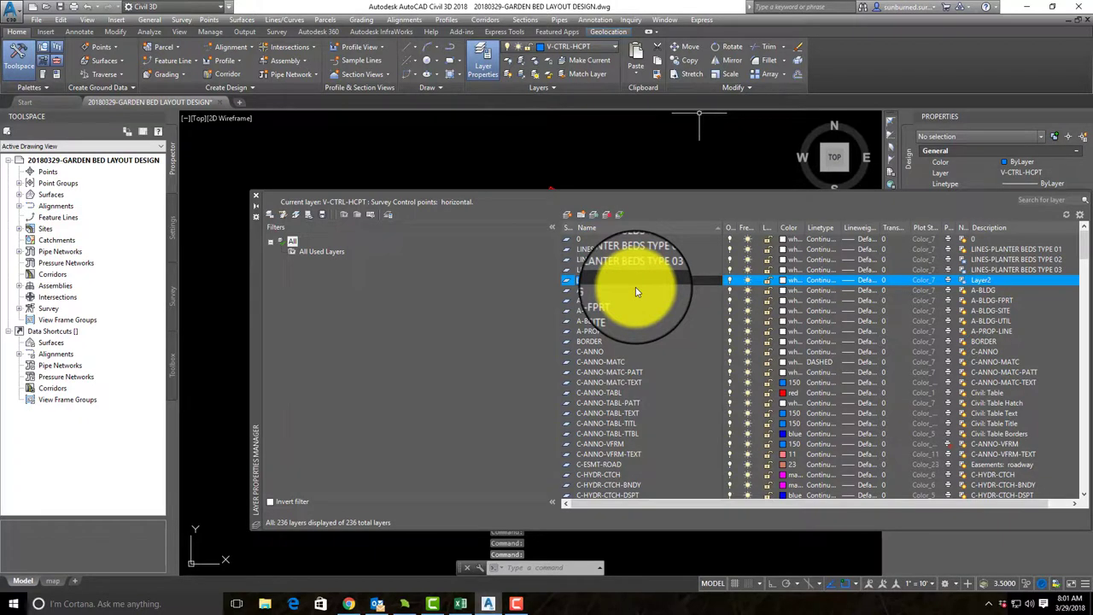
pyautogui.write('CONSTRUCT')
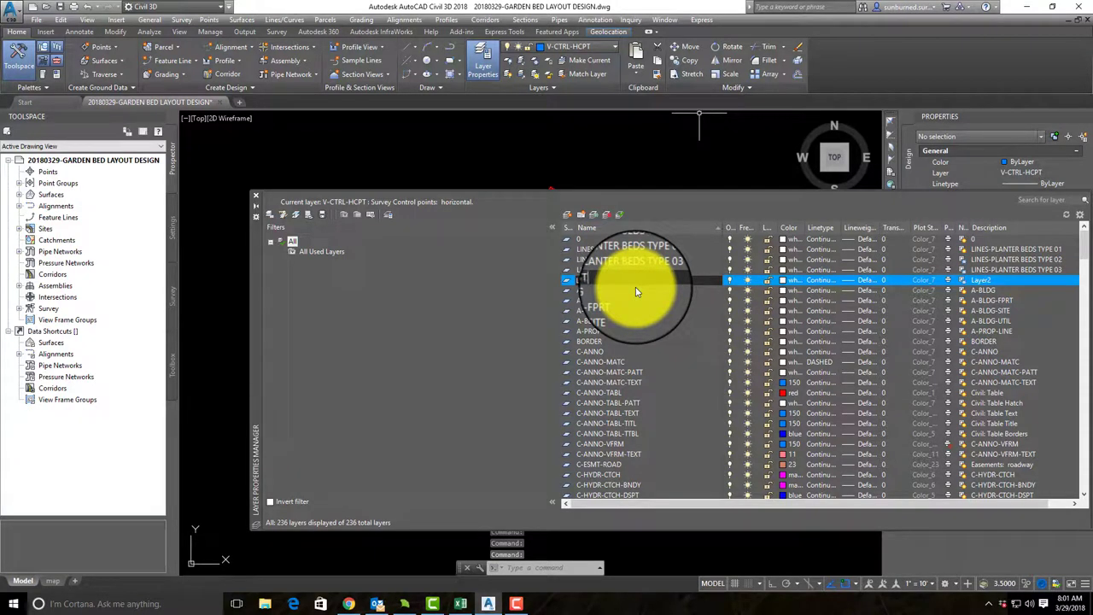
pyautogui.write('URE')
pyautogui.press('BackSpace')
pyautogui.press('BackSpace')
pyautogui.press('BackSpace')
pyautogui.press('BackSpace')
pyautogui.press('BackSpace')
pyautogui.press('BackSpace')
pyautogui.press('BackSpace')
pyautogui.press('BackSpace')
pyautogui.write('HED')
pyautogui.press('Return')
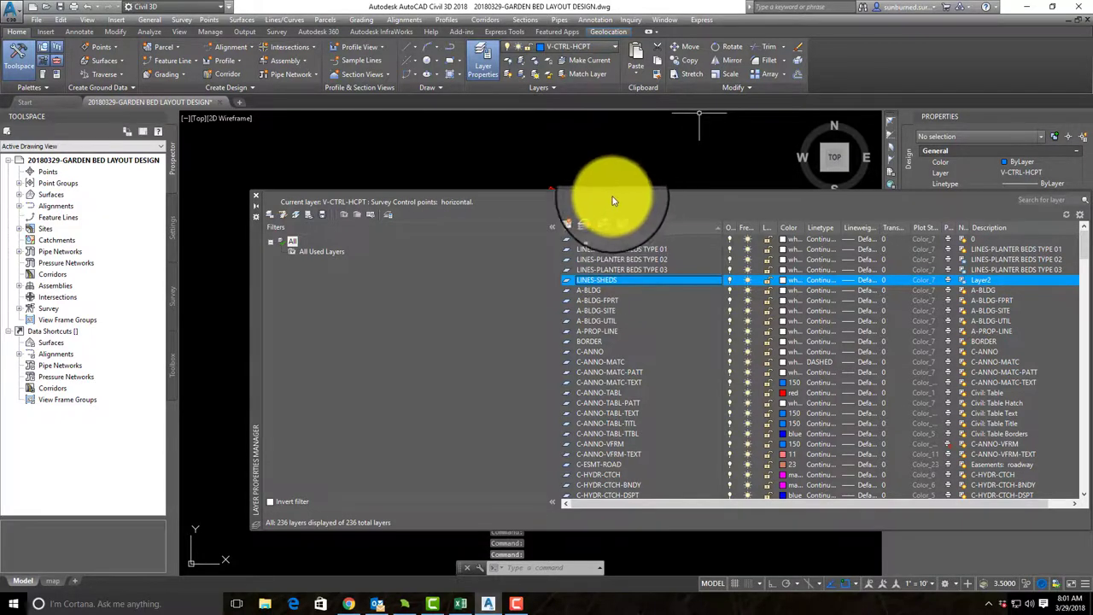
# - Create a layer for the compost area named LINES-COMPOST AREA
pyautogui.click(596, 214)
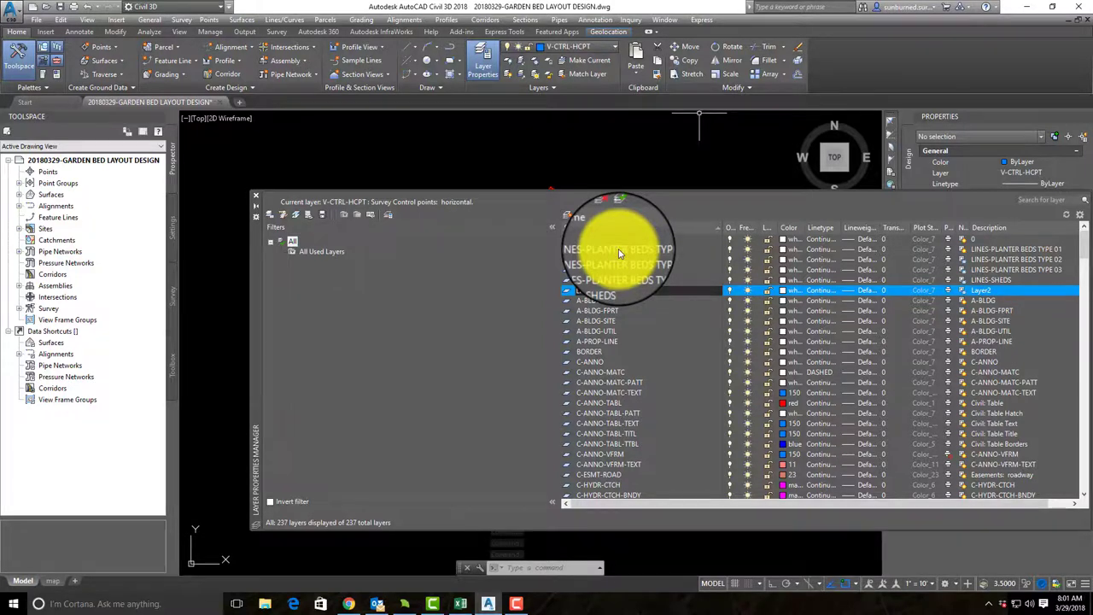
pyautogui.click(677, 259)
pyautogui.click(656, 249)
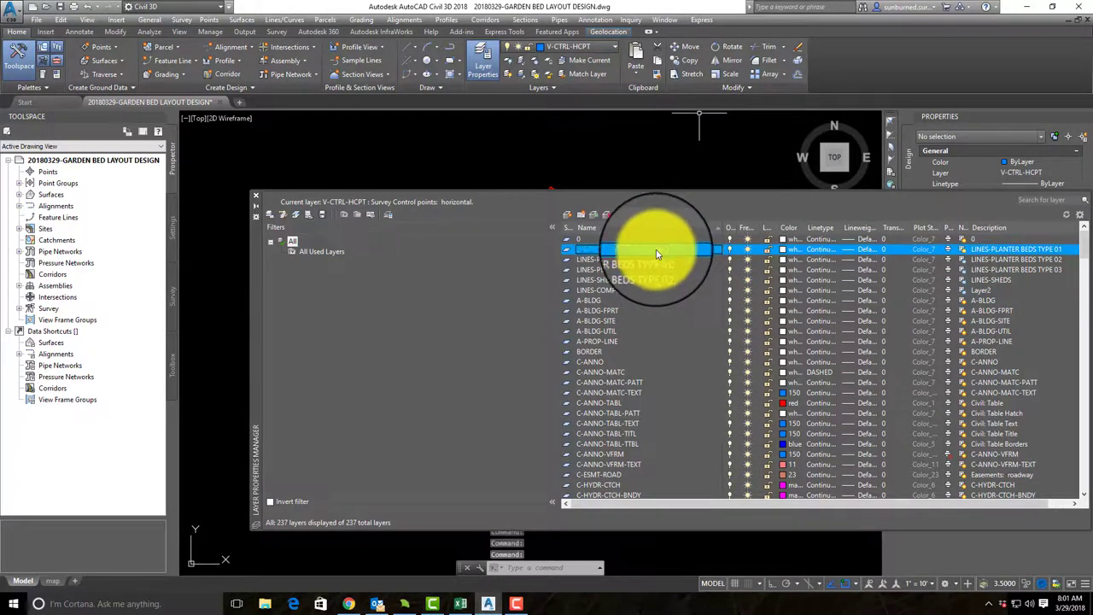
# - Set the colour of layer LINES-PLANTER BEDS TYPE 01 to cyan and of LINES-PLANTER BEDS TYPE 02 to blue
pyautogui.click(785, 254)
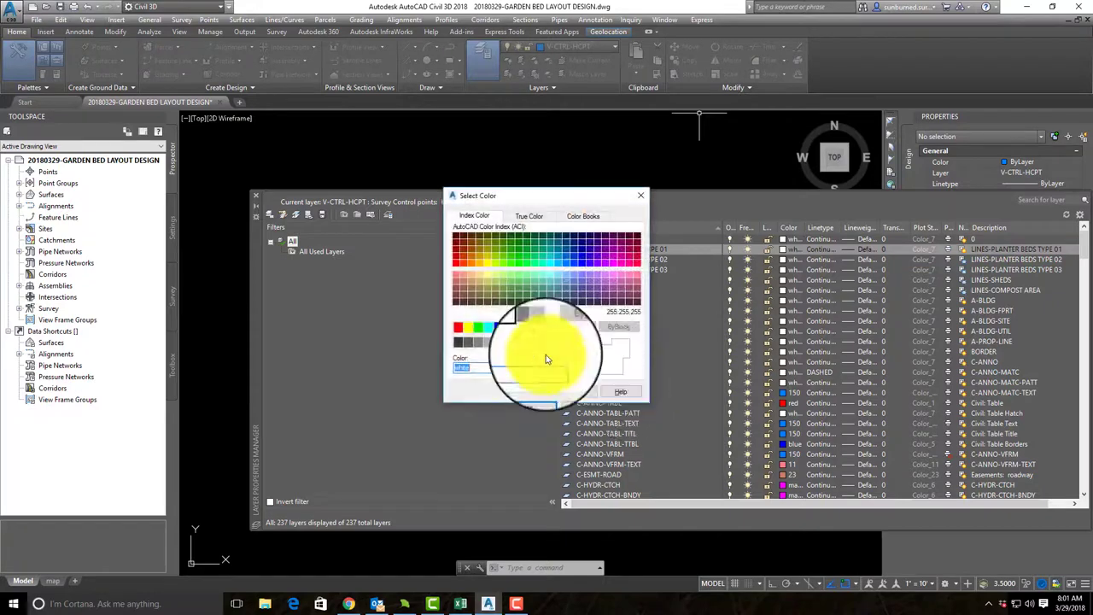
pyautogui.click(482, 327)
pyautogui.click(532, 391)
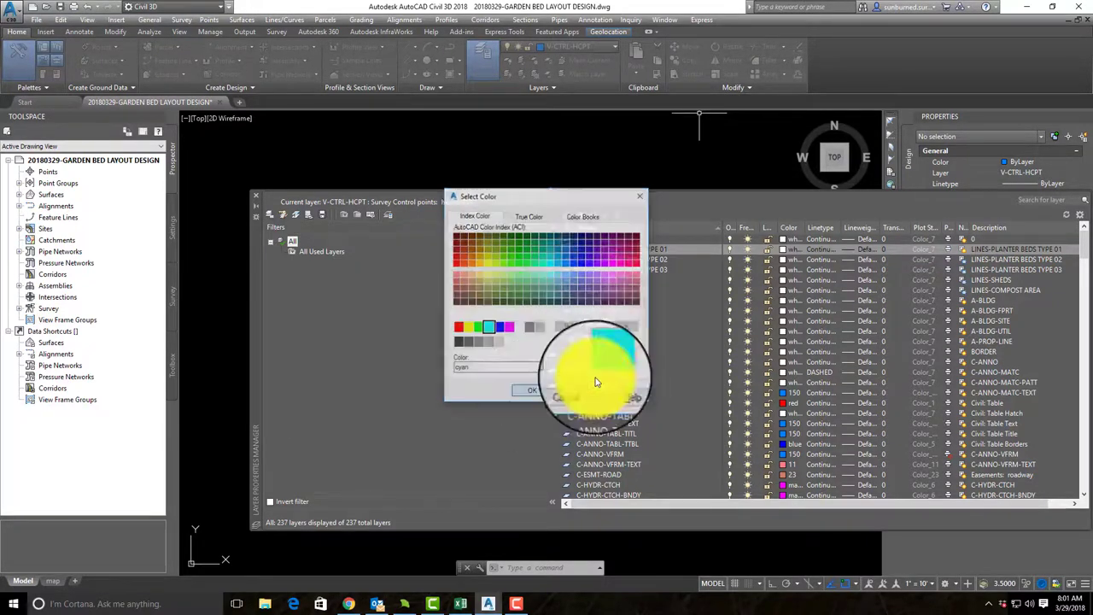
pyautogui.click(784, 261)
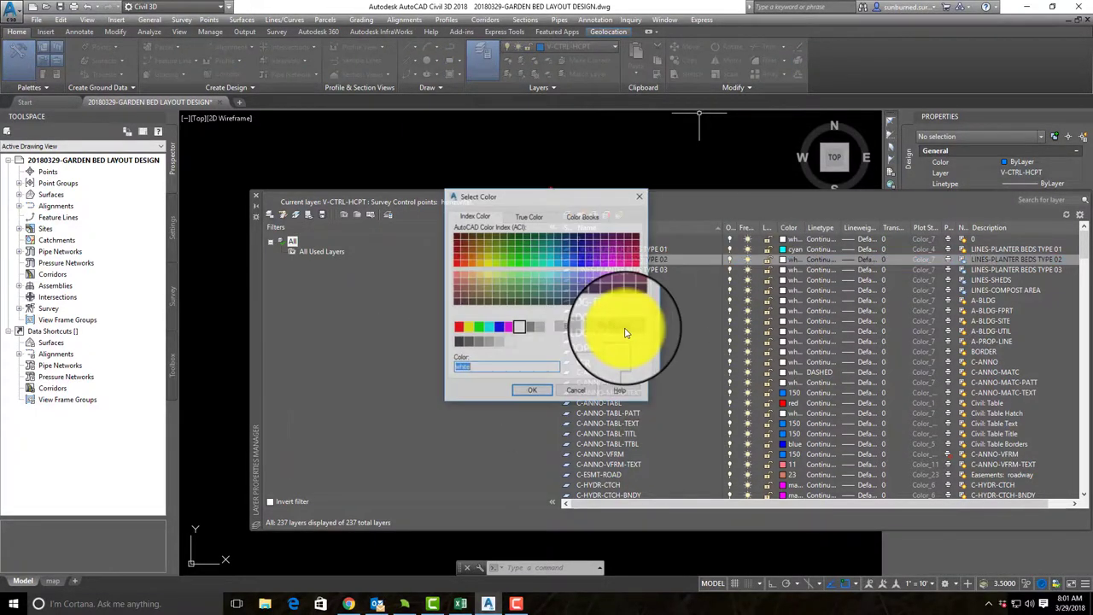
pyautogui.click(495, 335)
pyautogui.click(532, 391)
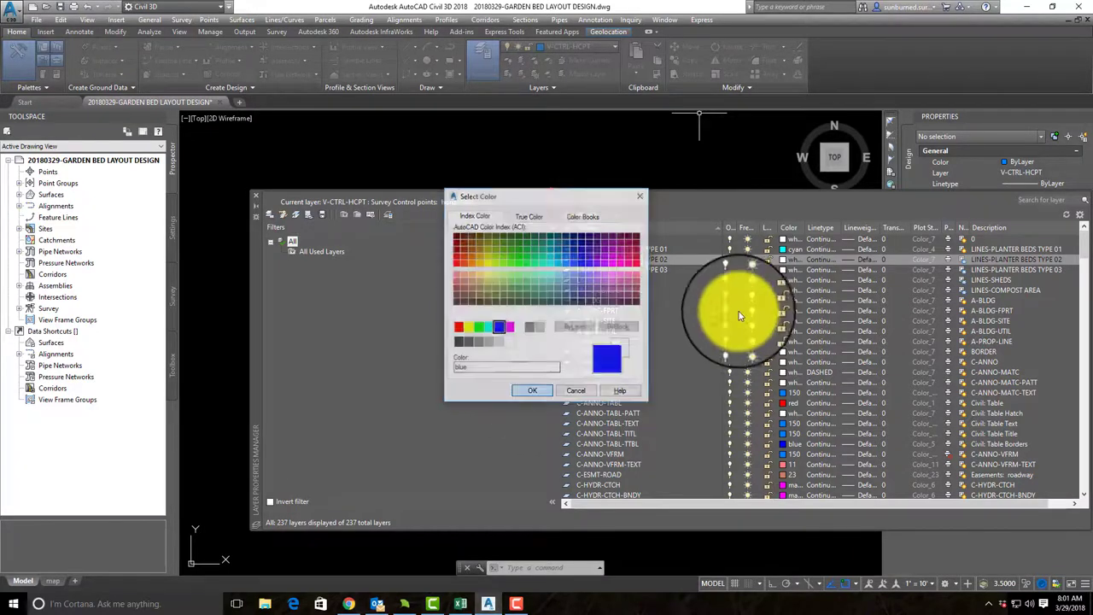
# - Set the colour of layer LINES-PLANTER BEDS TYPE 03 to magenta and of LINES-SHEDS to red
pyautogui.click(783, 270)
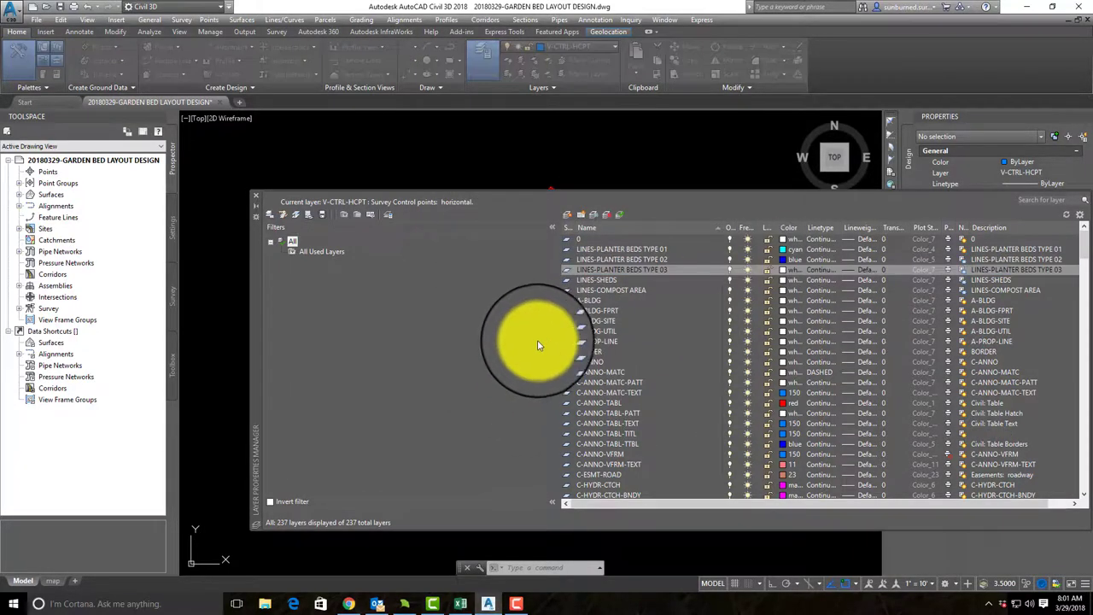
pyautogui.click(514, 329)
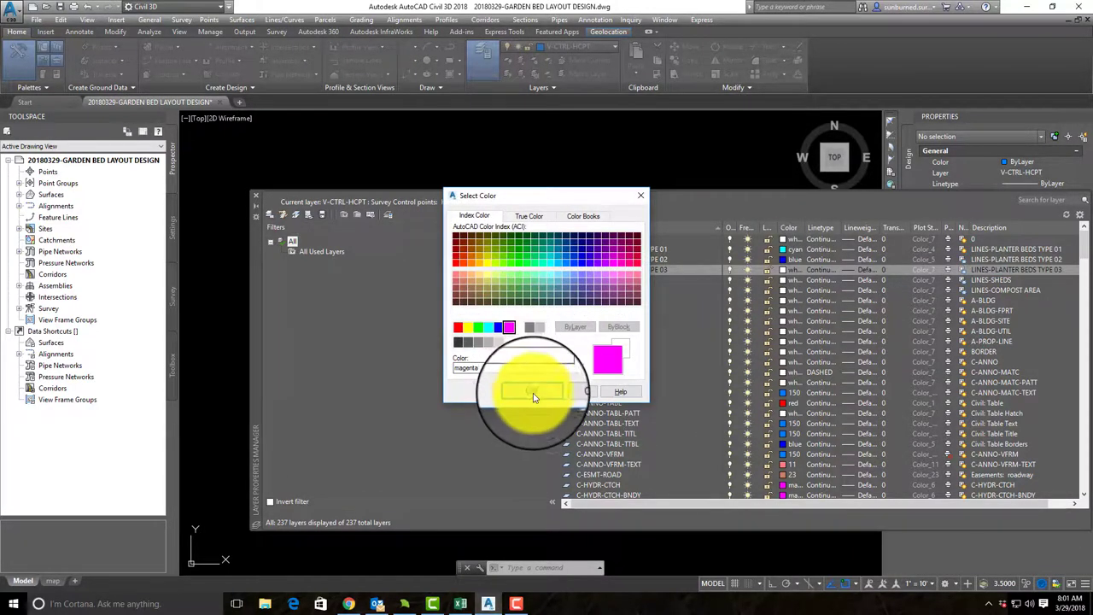
pyautogui.click(532, 391)
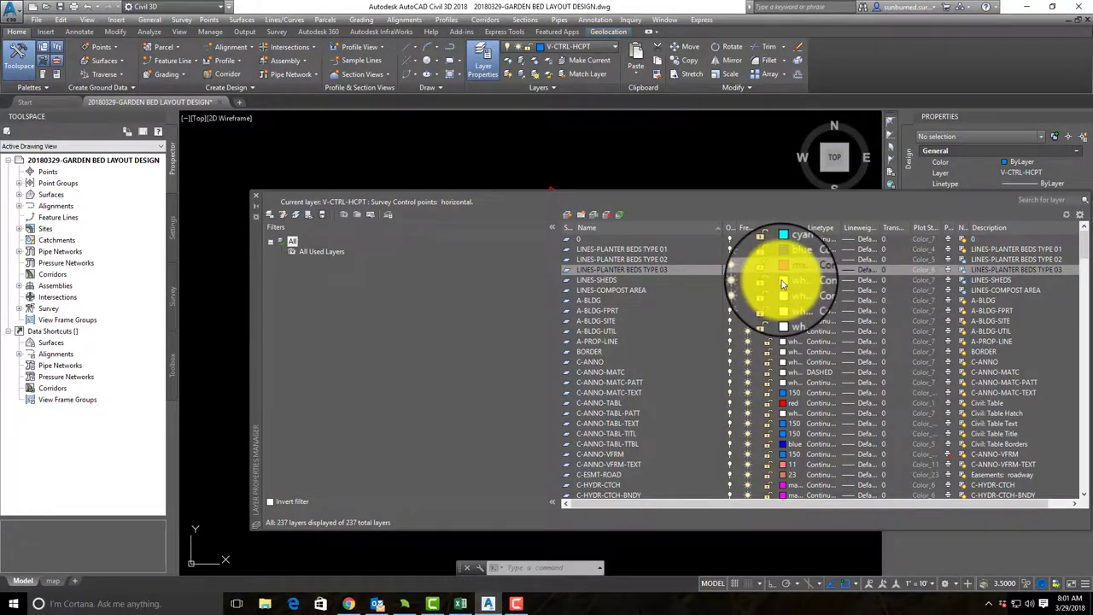
pyautogui.click(783, 281)
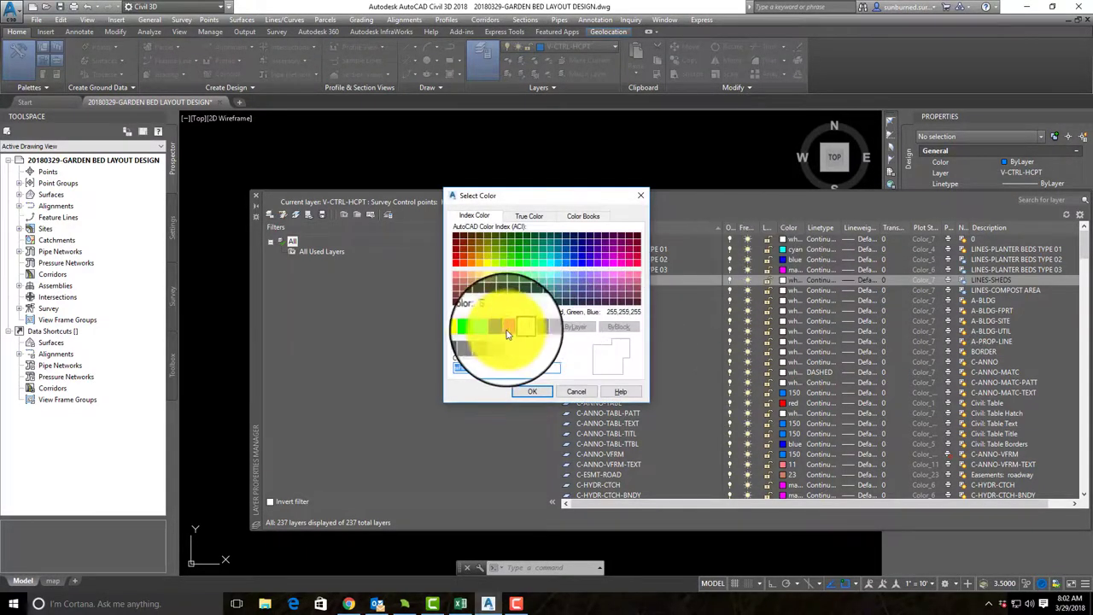
pyautogui.click(459, 328)
pyautogui.click(532, 391)
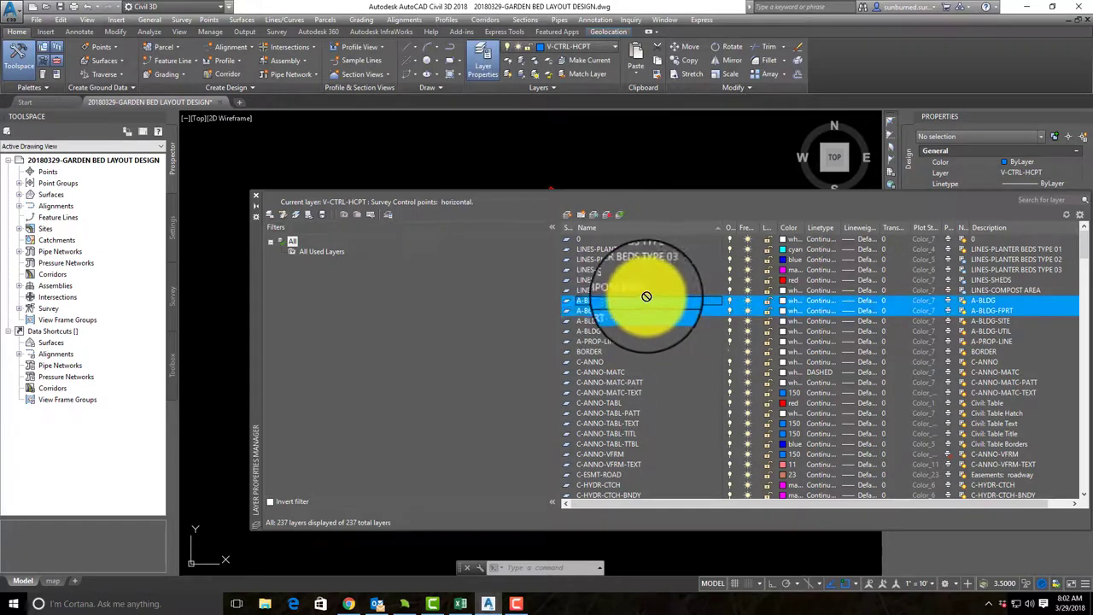
# - Set the colour of layer LINES-COMPOST AREA to yellow and close the layer manager
pyautogui.click(623, 291)
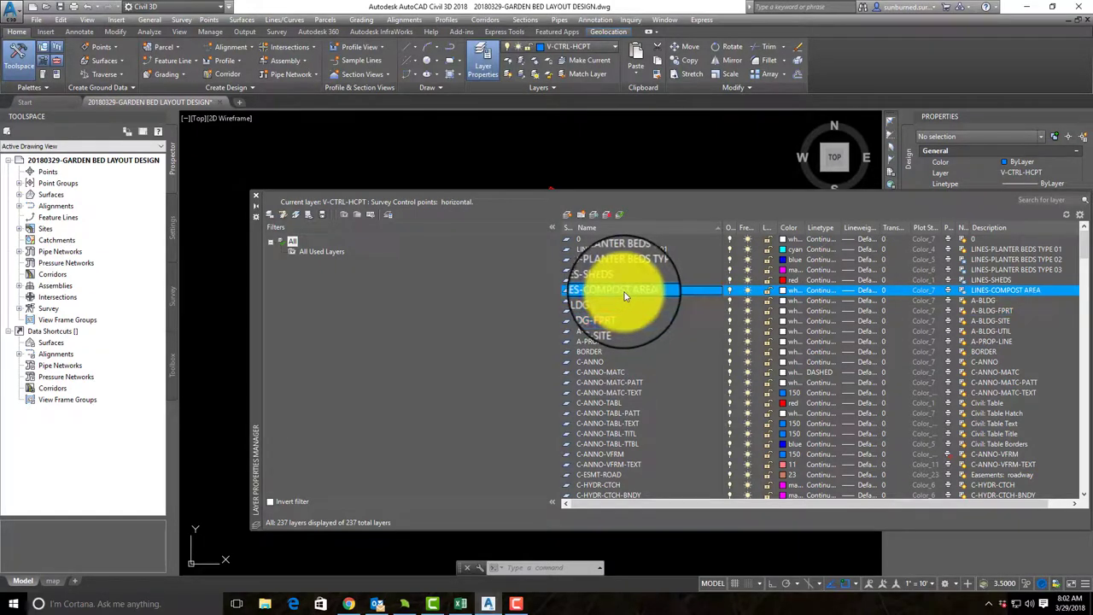
pyautogui.click(784, 292)
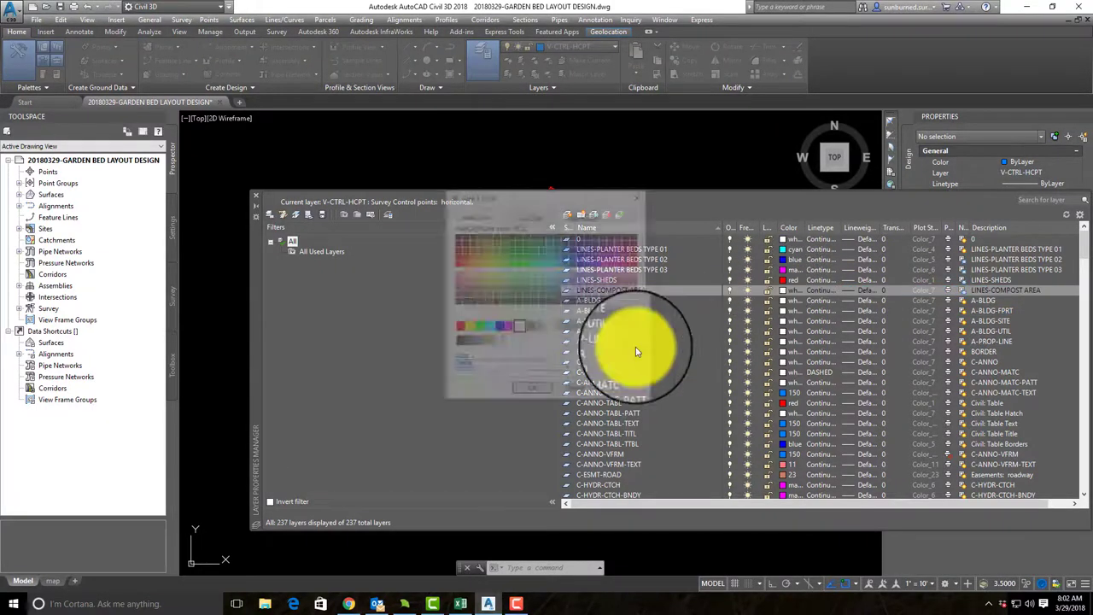
pyautogui.click(469, 329)
pyautogui.click(532, 392)
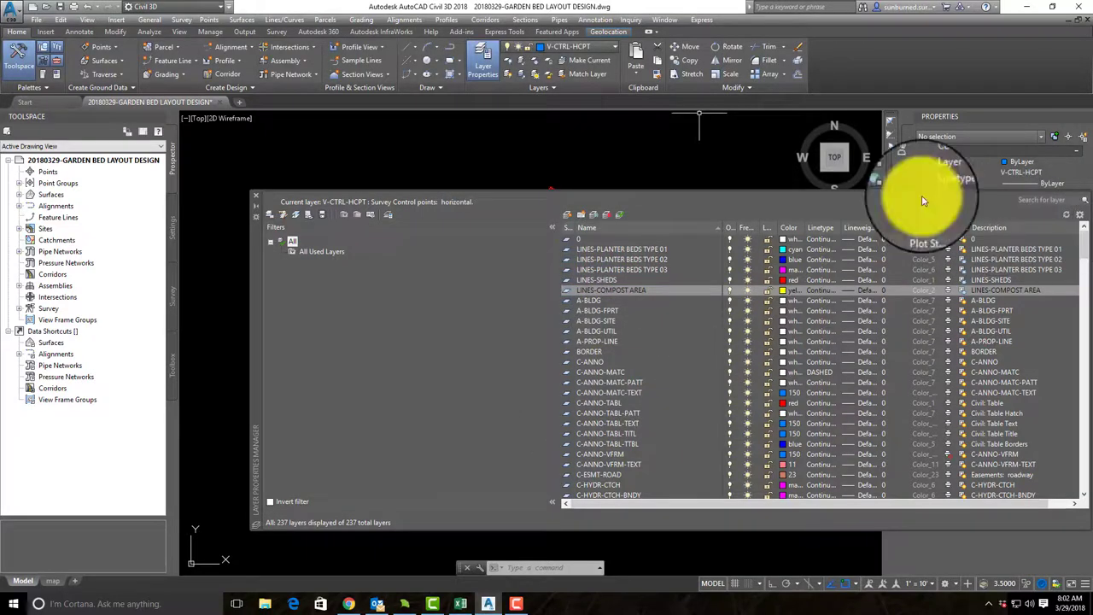
pyautogui.click(256, 197)
# - Move all the red planter beds on both sides of the northern cul-de-sac path to layer LINES-PLANTER BEDS TYPE 01
pyautogui.moveTo(493, 357)
pyautogui.mouseDown(button='middle')
pyautogui.moveTo(575, 316)
pyautogui.moveTo(566, 369)
pyautogui.mouseUp(button='middle')
pyautogui.scroll(5, 524, 274)
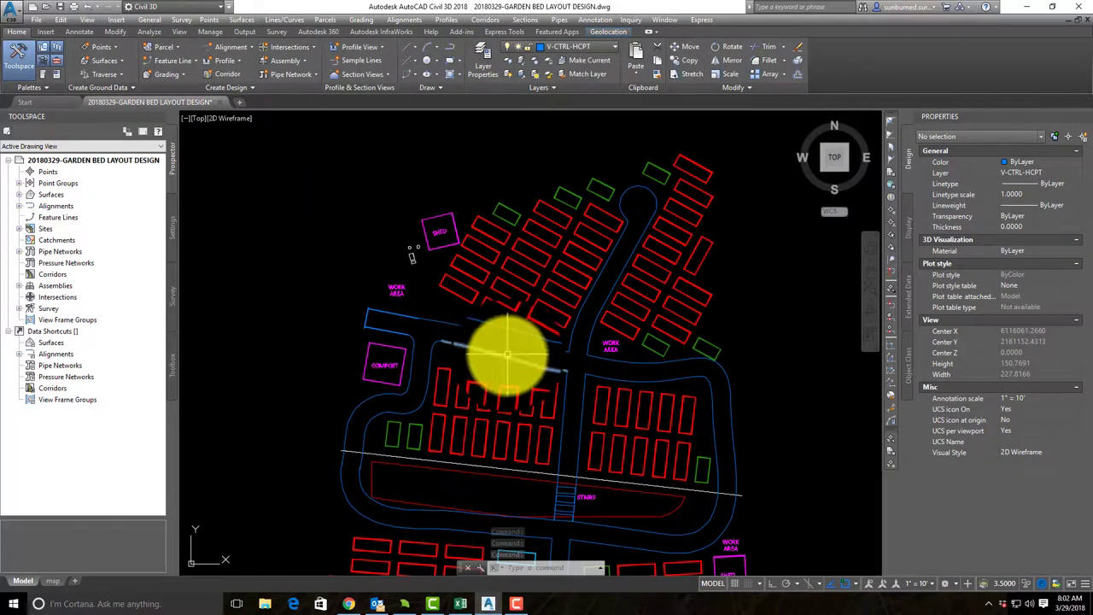
pyautogui.moveTo(639, 331); pyautogui.dragTo(590, 394, button='middle')
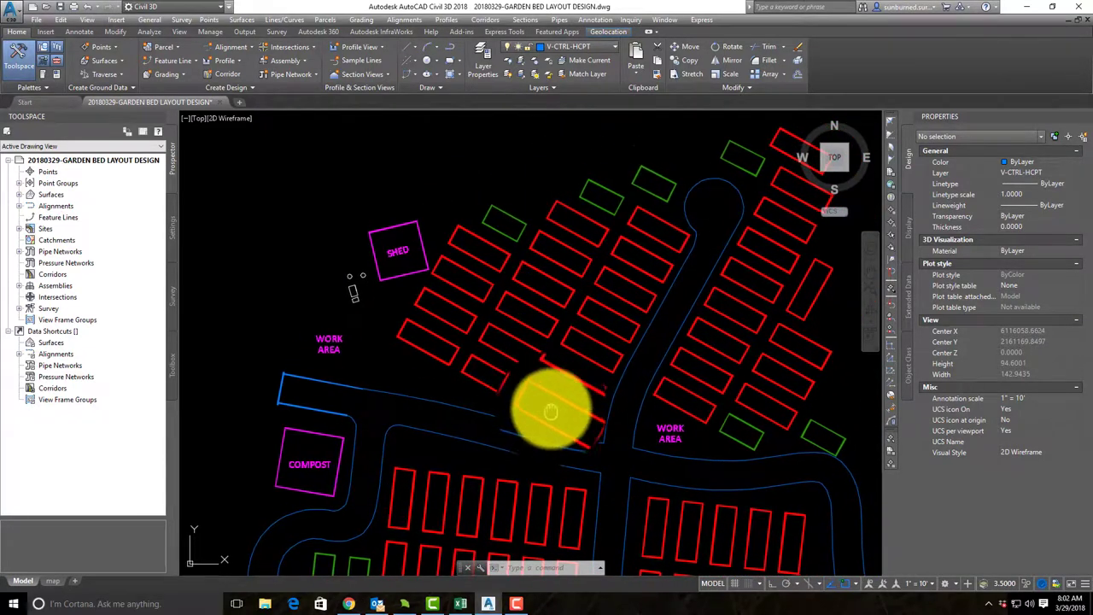
pyautogui.moveTo(555, 408); pyautogui.dragTo(539, 391, button='middle')
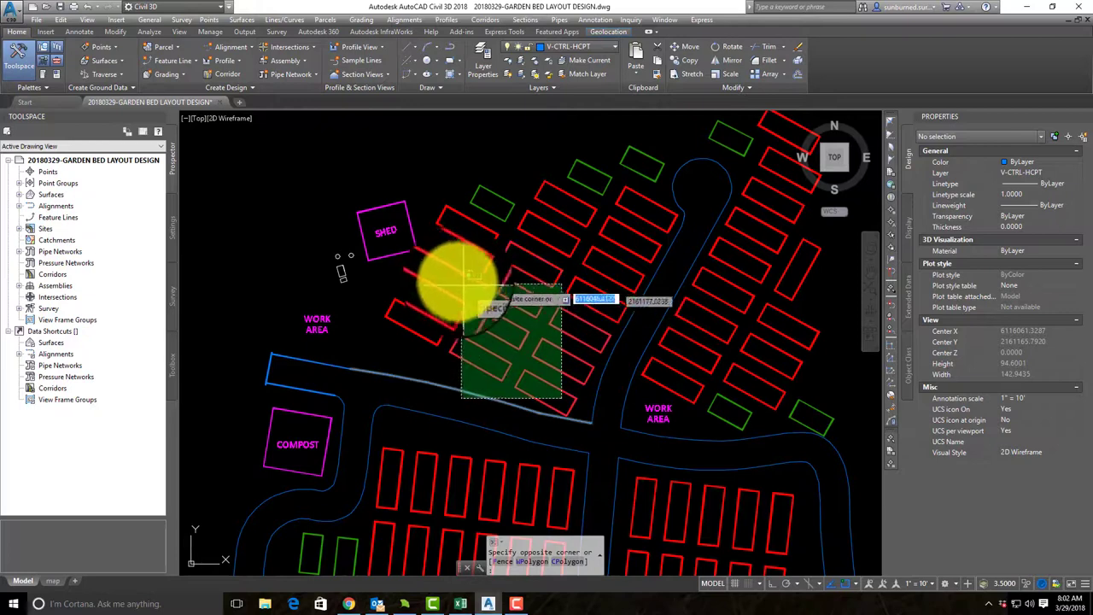
pyautogui.click(529, 224)
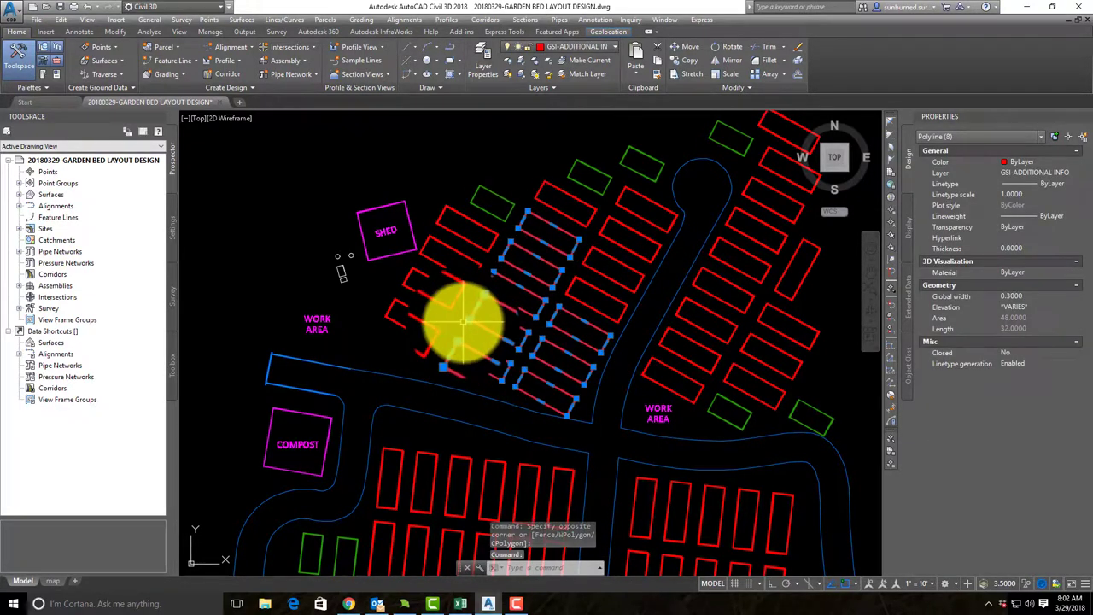
pyautogui.click(463, 322)
pyautogui.click(464, 255)
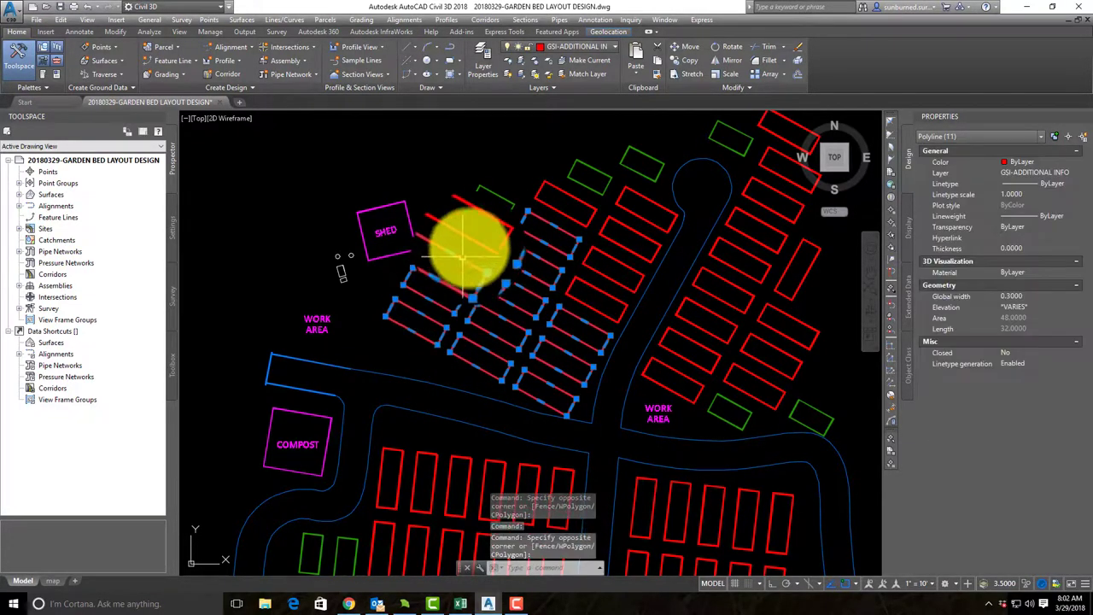
pyautogui.click(629, 302)
pyautogui.click(578, 215)
pyautogui.click(629, 215)
pyautogui.moveTo(764, 259); pyautogui.dragTo(585, 281, button='middle')
pyautogui.click(654, 381)
pyautogui.click(562, 252)
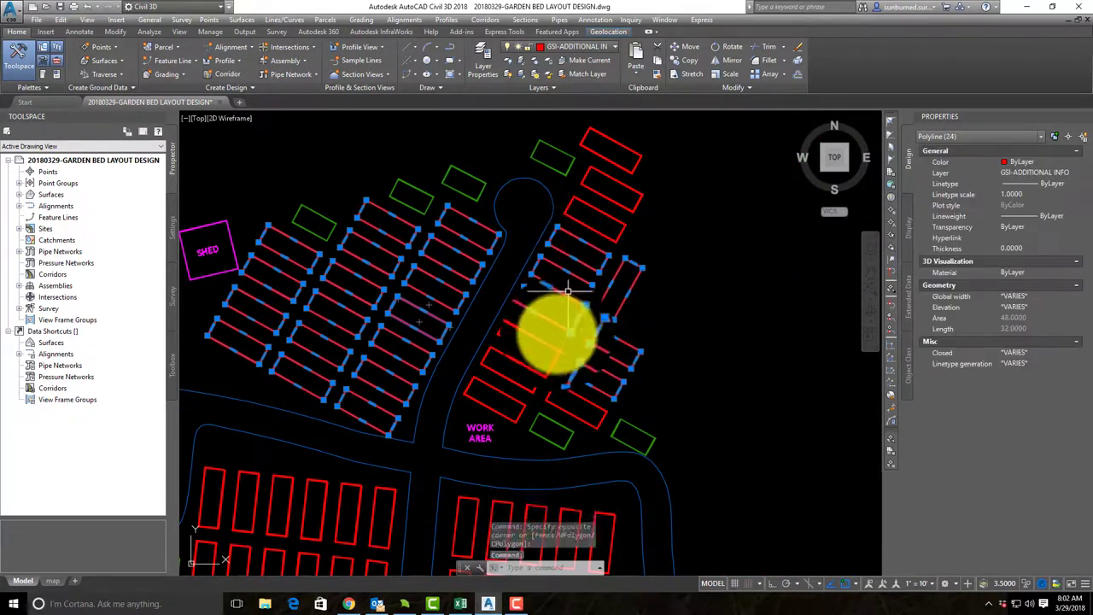
pyautogui.click(566, 399)
pyautogui.click(506, 330)
pyautogui.click(639, 239)
pyautogui.click(598, 148)
pyautogui.moveTo(712, 296); pyautogui.dragTo(757, 248, button='middle')
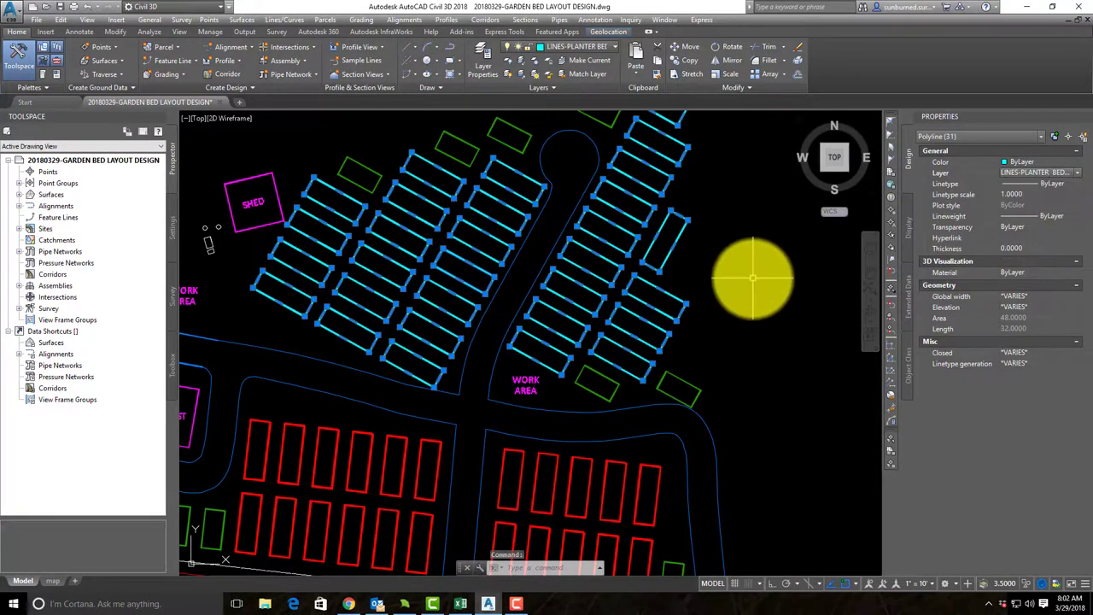
pyautogui.scroll(-4, 732, 317)
pyautogui.press('Escape')
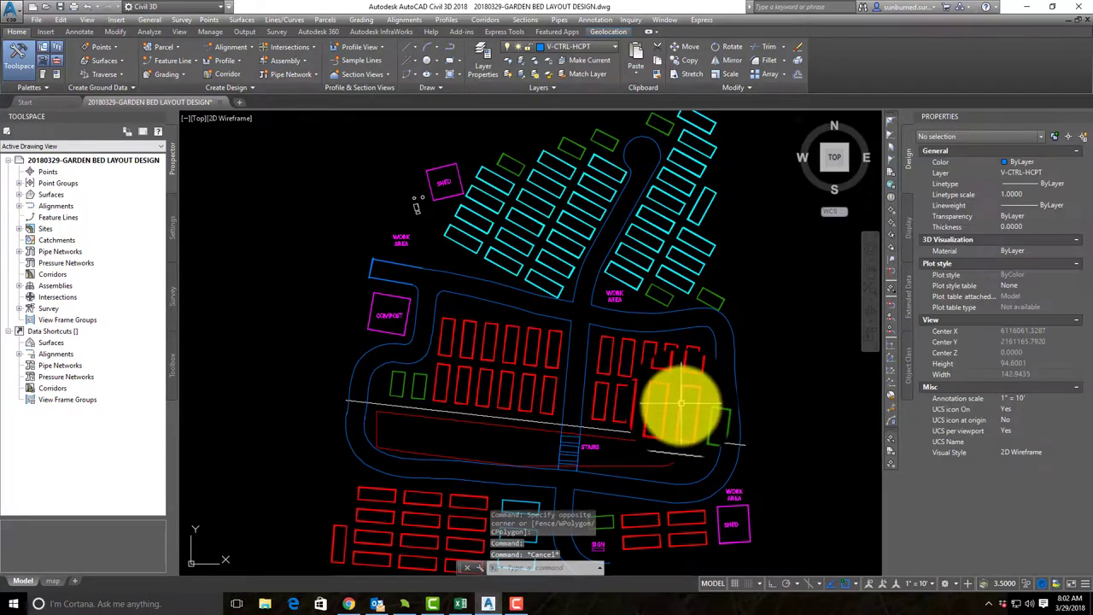
# - Move the remaining red planter beds in the middle and southern blocks to layer LINES-PLANTER BEDS TYPE 01
pyautogui.scroll(2, 679, 390)
pyautogui.moveTo(686, 421); pyautogui.dragTo(566, 335)
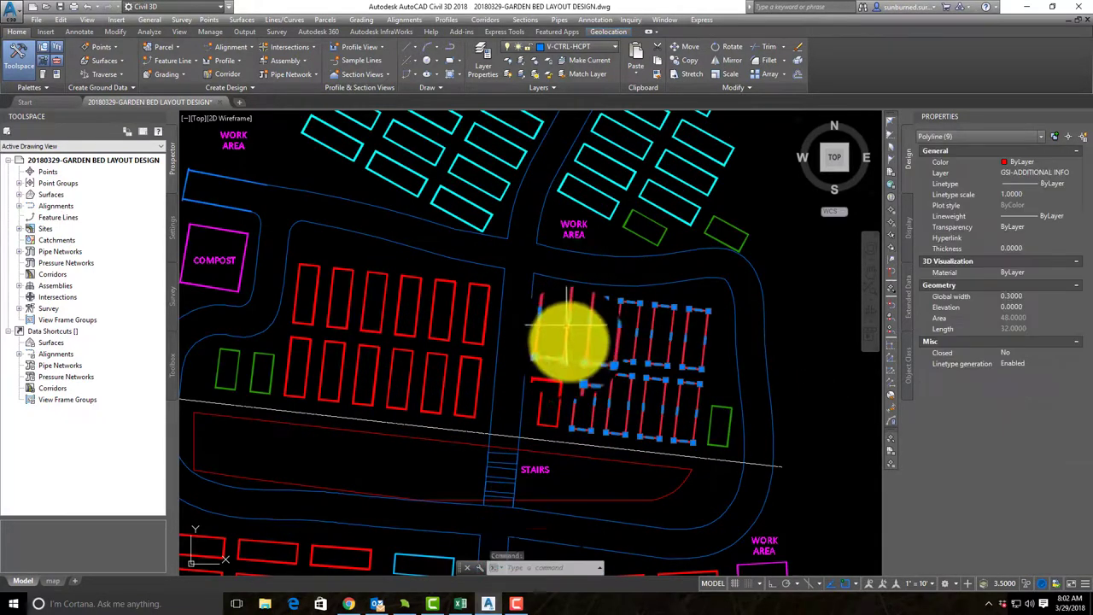
pyautogui.click(540, 371)
pyautogui.moveTo(451, 317); pyautogui.dragTo(653, 321, button='middle')
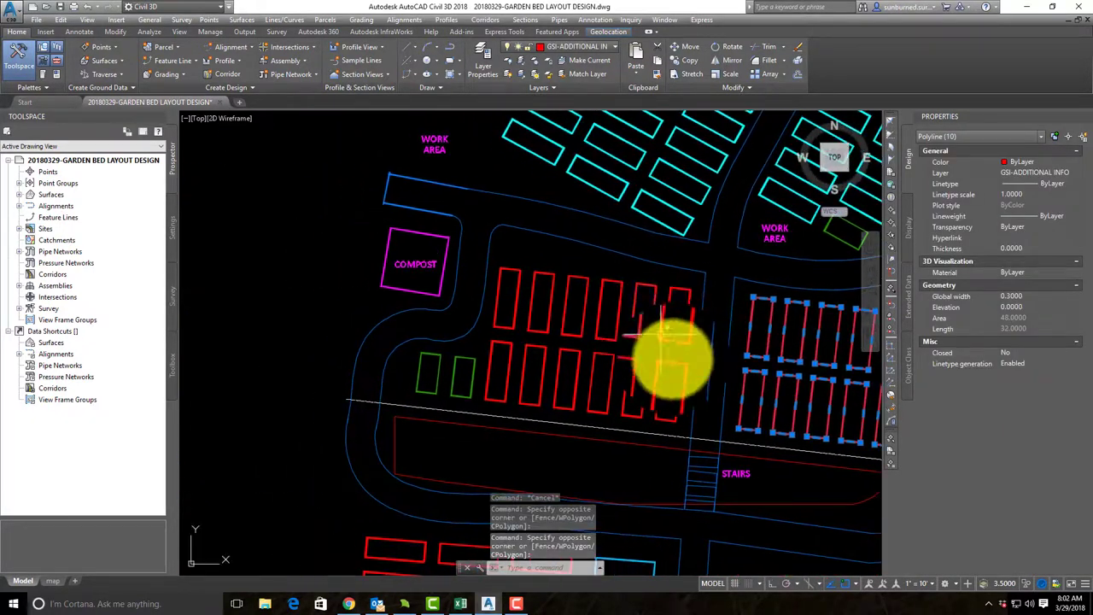
pyautogui.click(686, 384)
pyautogui.click(511, 307)
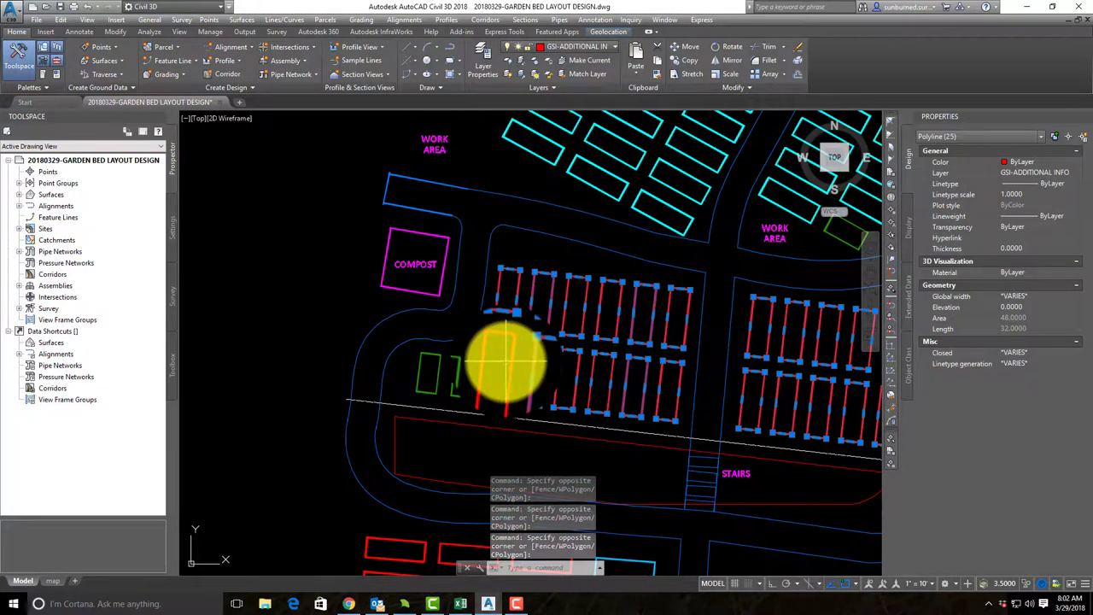
pyautogui.click(520, 345)
pyautogui.click(484, 390)
pyautogui.moveTo(471, 384)
pyautogui.mouseDown(button='middle')
pyautogui.moveTo(524, 319)
pyautogui.moveTo(530, 151)
pyautogui.mouseUp(button='middle')
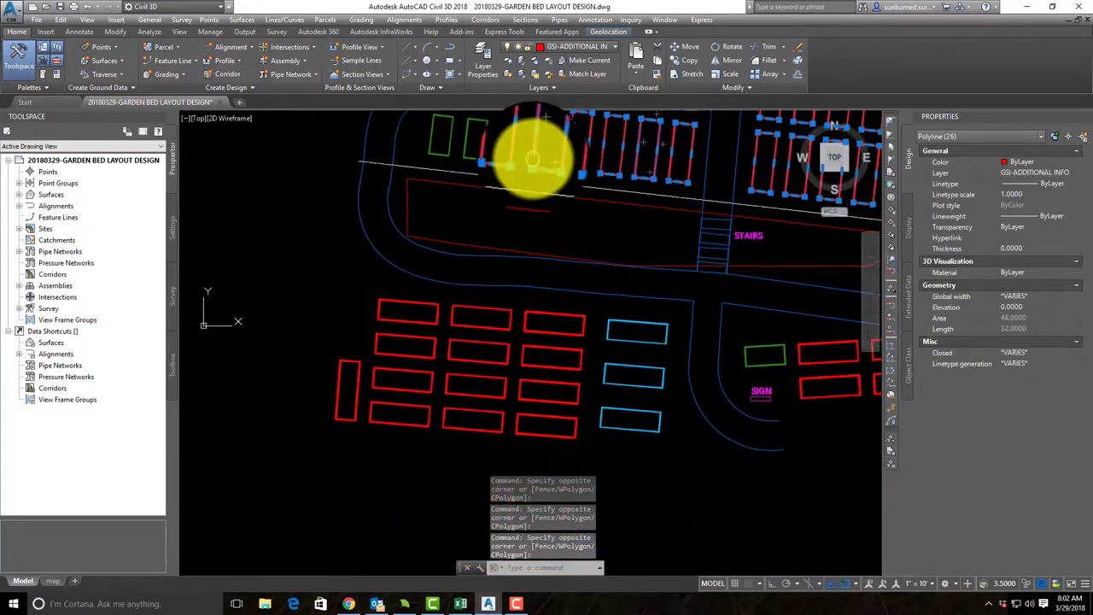
pyautogui.click(585, 454)
pyautogui.click(325, 316)
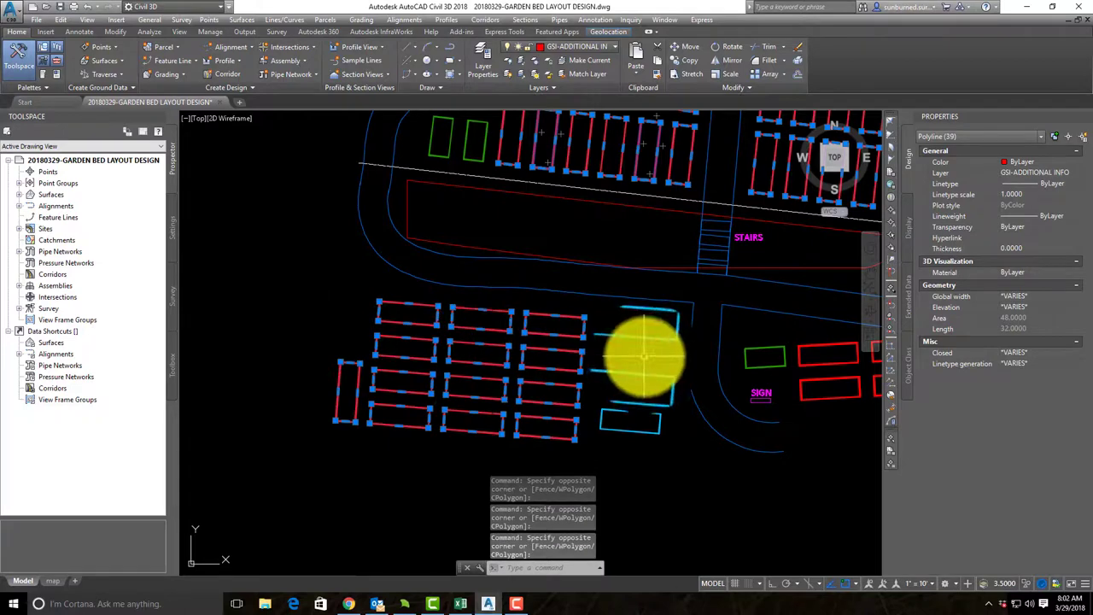
pyautogui.moveTo(759, 372); pyautogui.dragTo(497, 362, button='middle')
pyautogui.click(558, 328)
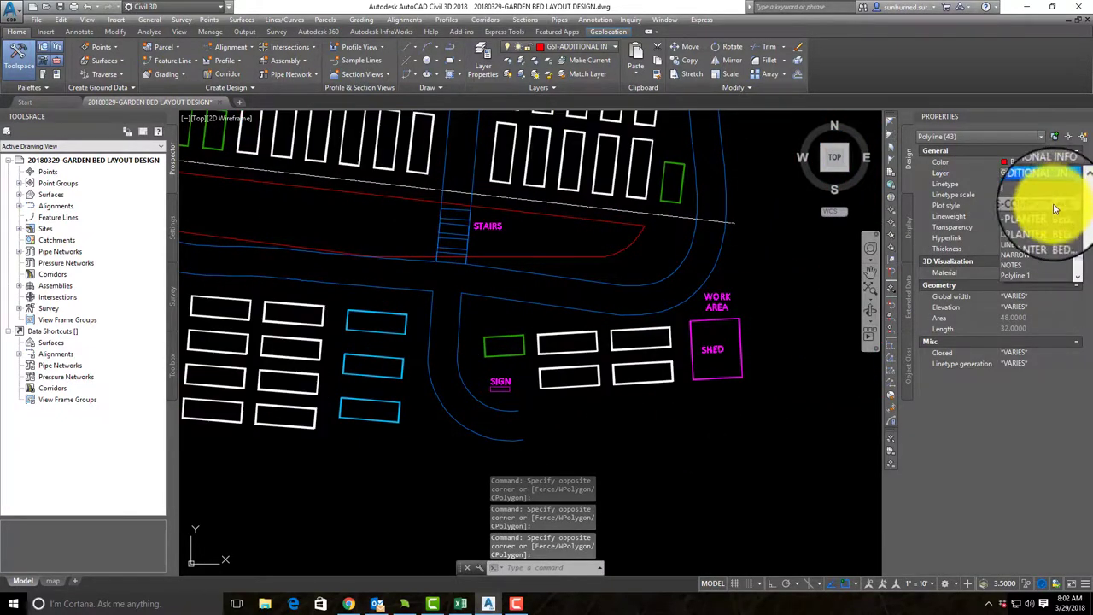
pyautogui.press('Escape')
pyautogui.press('Escape')
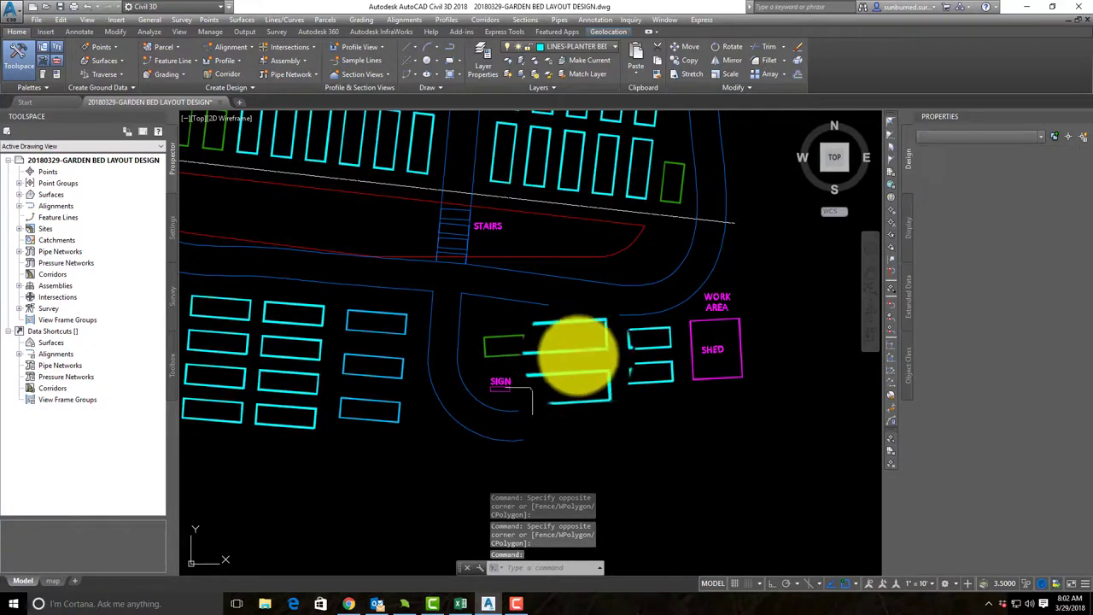
# - Move all the small green planter beds across the site to layer LINES-PLANTER BEDS TYPE 02
pyautogui.scroll(-5, 615, 367)
pyautogui.moveTo(622, 387)
pyautogui.mouseDown(button='middle')
pyautogui.moveTo(485, 391)
pyautogui.moveTo(537, 528)
pyautogui.moveTo(551, 432)
pyautogui.mouseUp(button='middle')
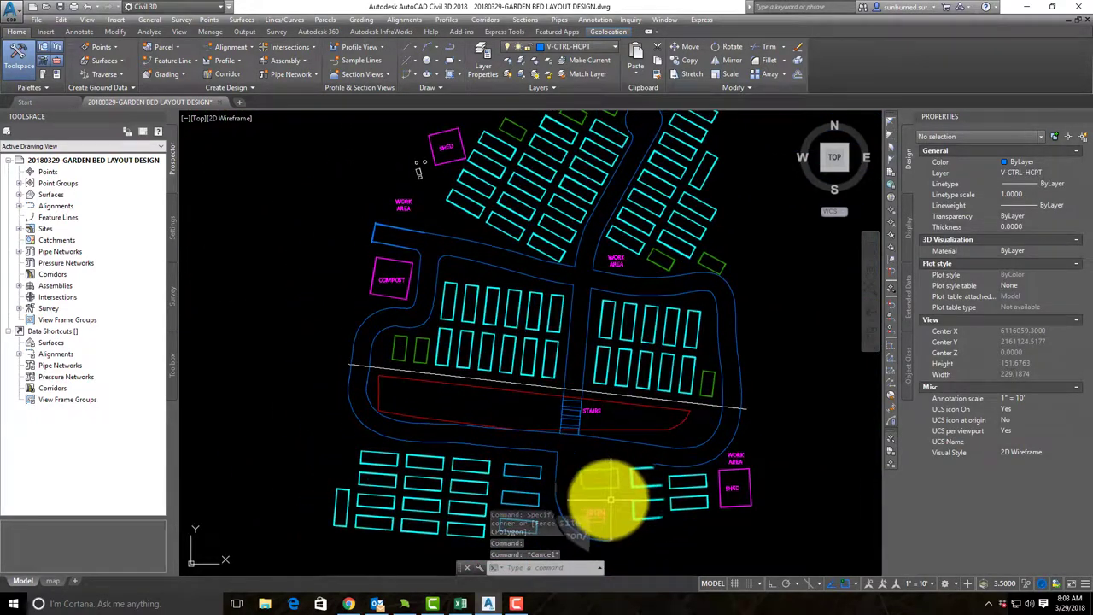
pyautogui.click(598, 487)
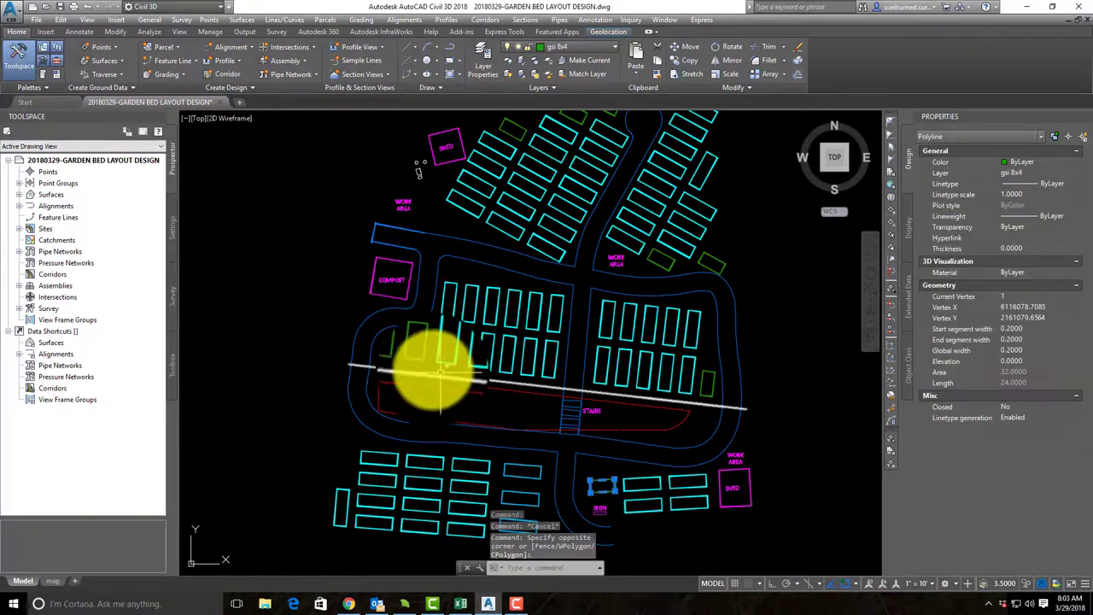
pyautogui.click(417, 353)
pyautogui.click(398, 348)
pyautogui.click(702, 357)
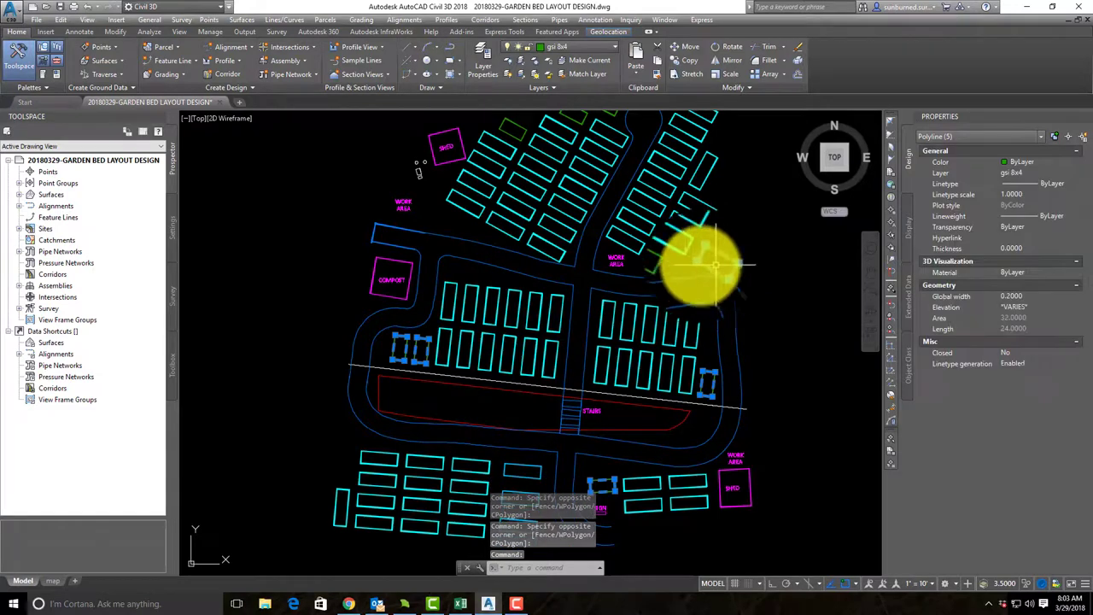
pyautogui.click(668, 264)
pyautogui.click(646, 266)
pyautogui.moveTo(592, 189); pyautogui.dragTo(640, 276, button='middle')
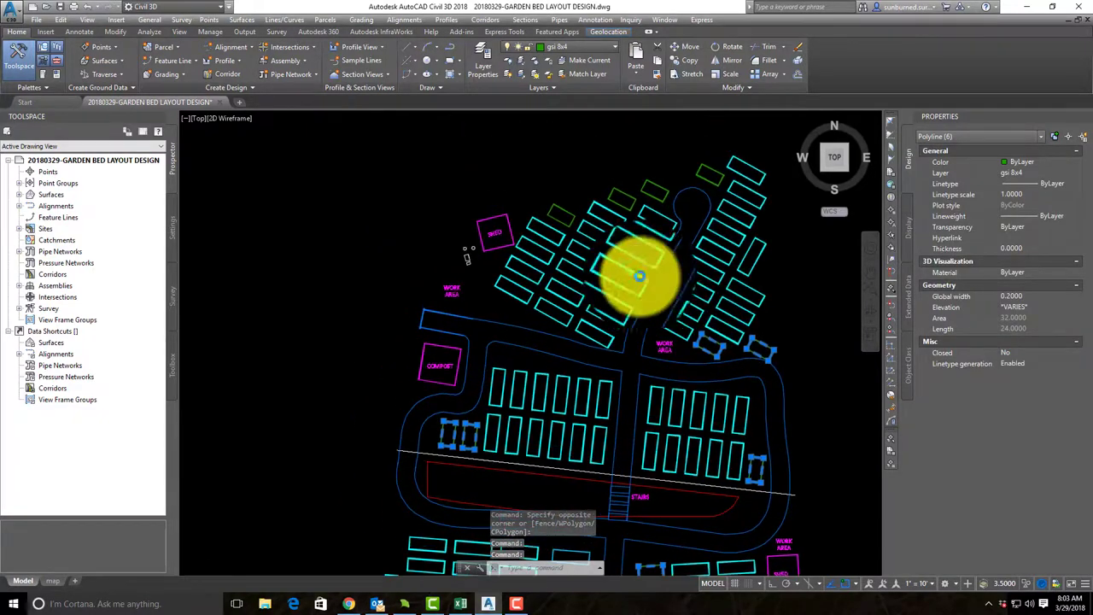
pyautogui.click(667, 186)
pyautogui.click(622, 175)
pyautogui.click(579, 198)
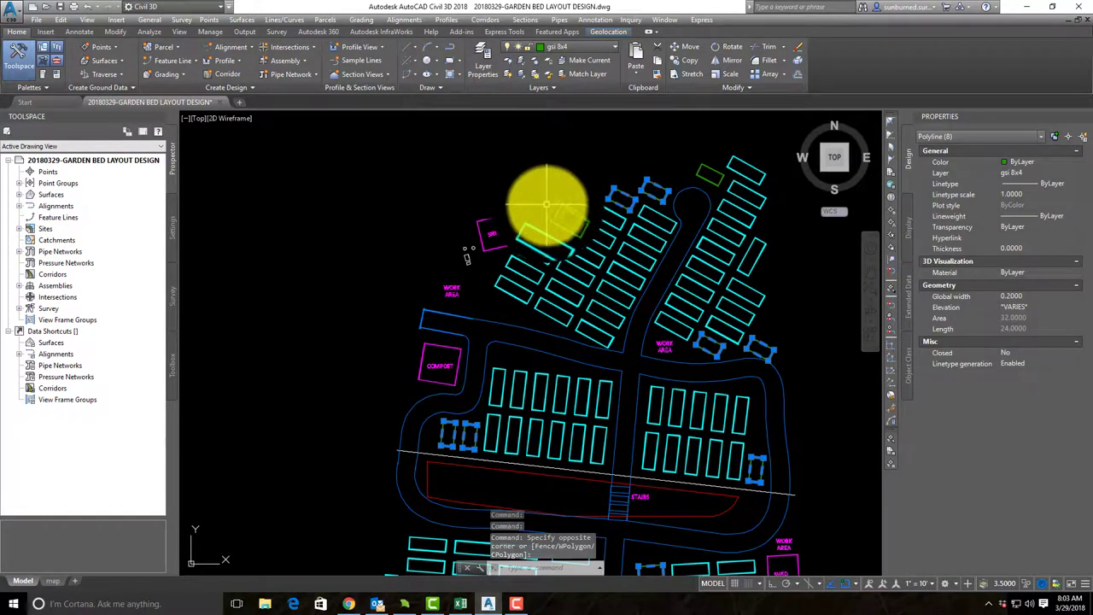
pyautogui.click(552, 208)
pyautogui.click(709, 168)
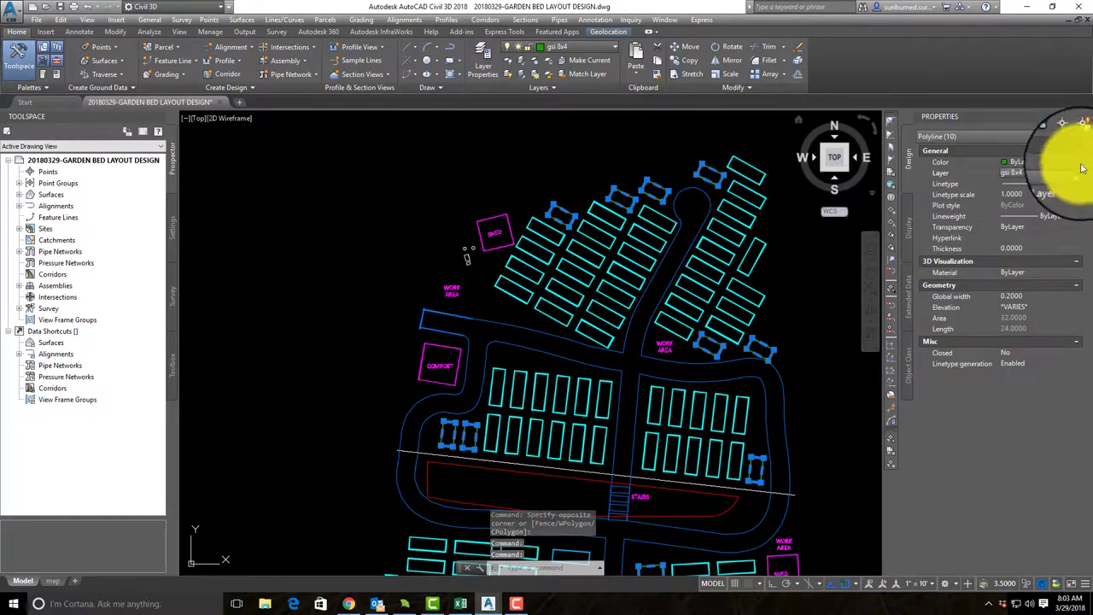
pyautogui.scroll(1, 1047, 265)
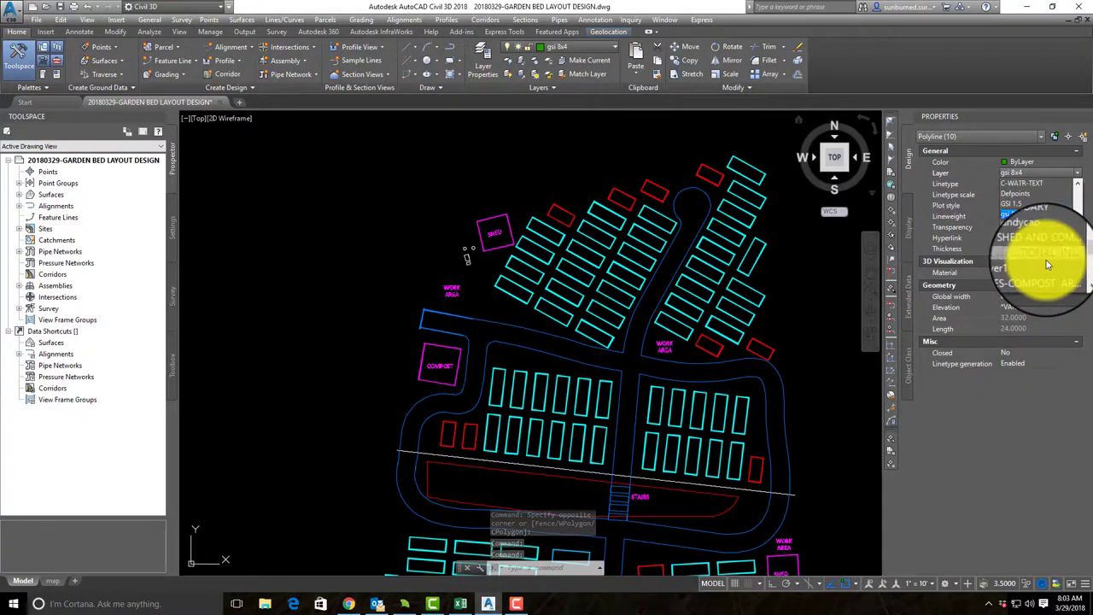
pyautogui.scroll(-1, 1039, 286)
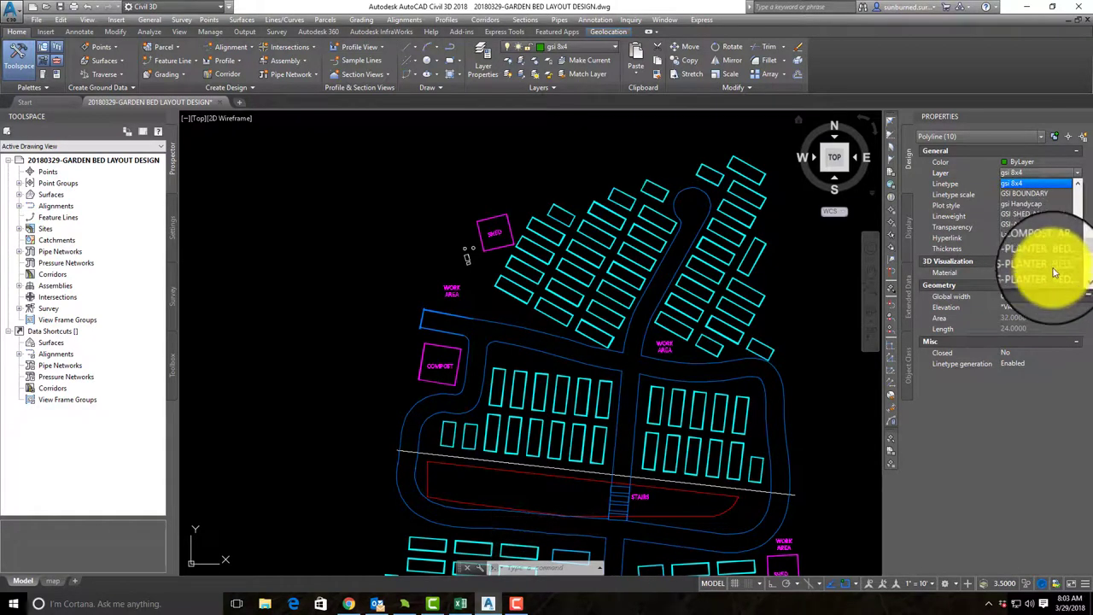
pyautogui.press('Escape')
pyautogui.press('Escape')
# - Move the outlines of the southeast and northwest sheds to layer LINES-SHEDS
pyautogui.moveTo(610, 305); pyautogui.dragTo(593, 248, button='middle')
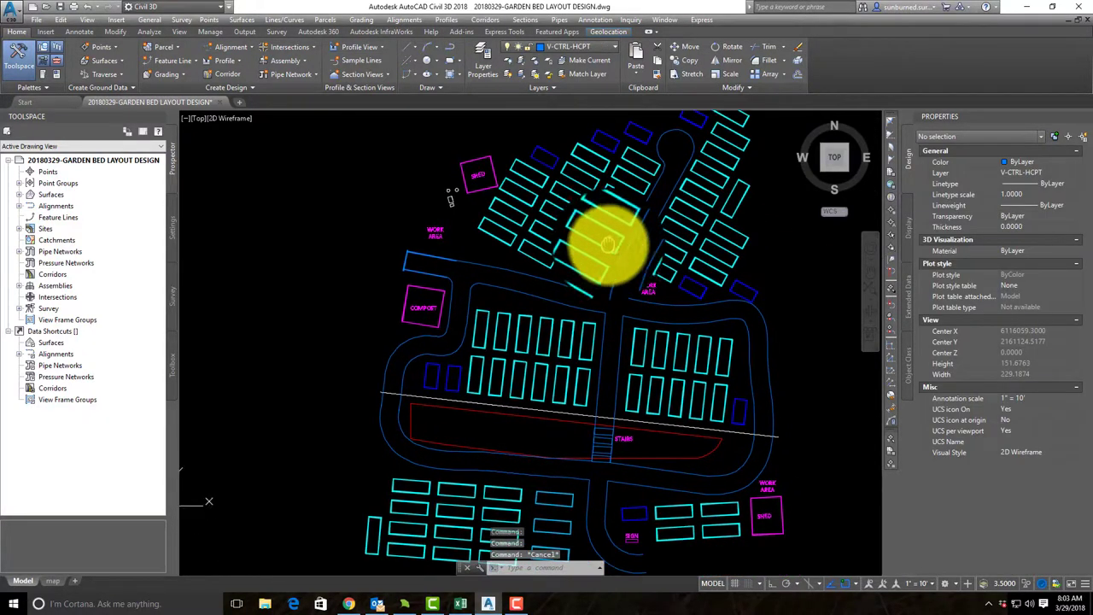
pyautogui.moveTo(653, 424); pyautogui.dragTo(659, 342, button='middle')
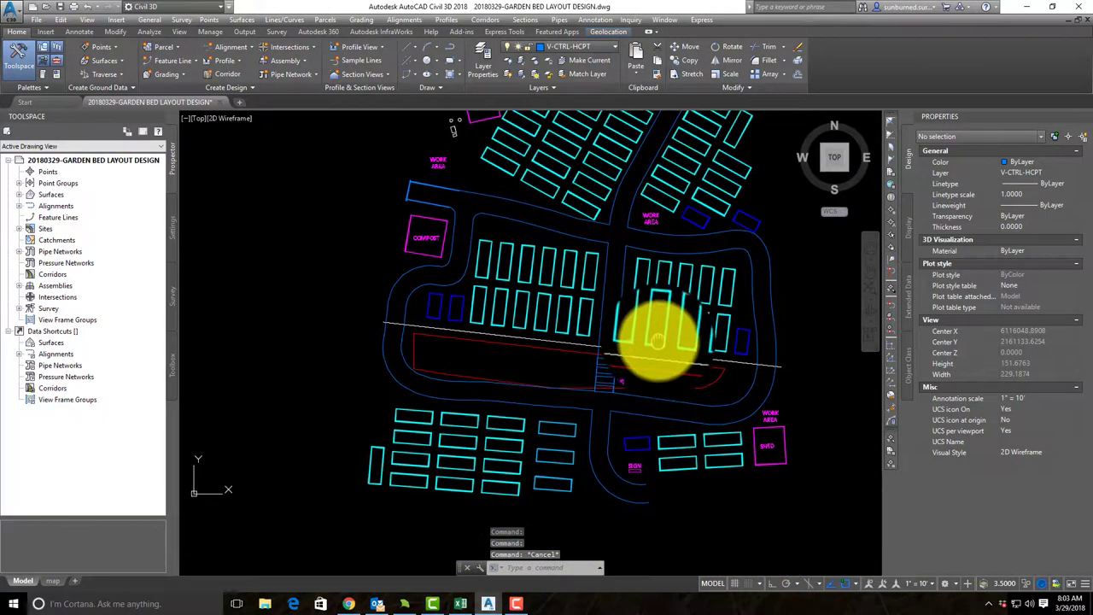
pyautogui.click(774, 453)
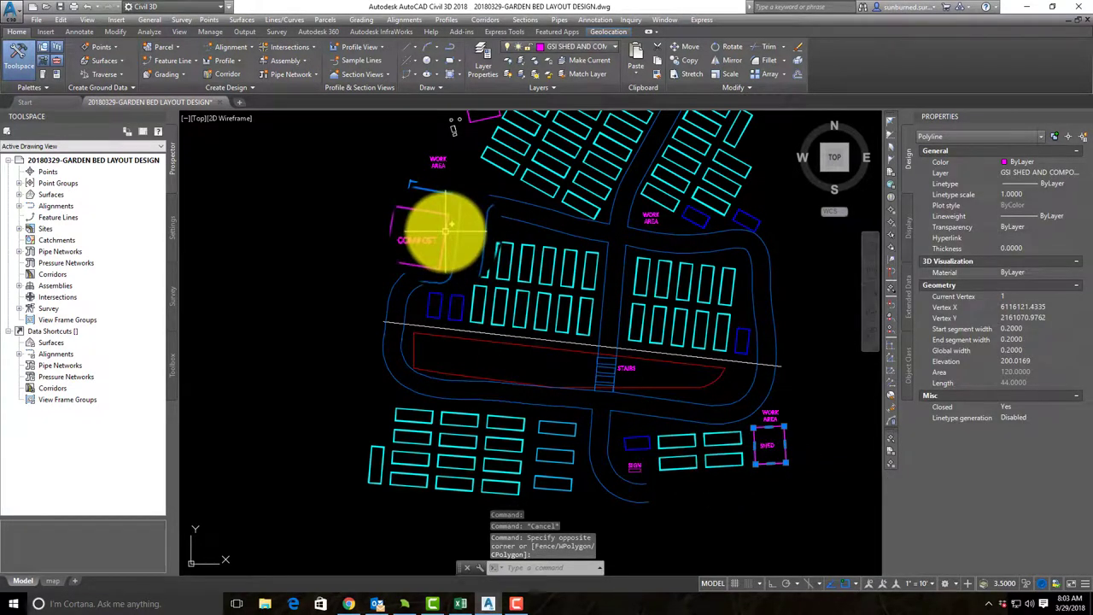
pyautogui.click(680, 168)
pyautogui.click(1066, 175)
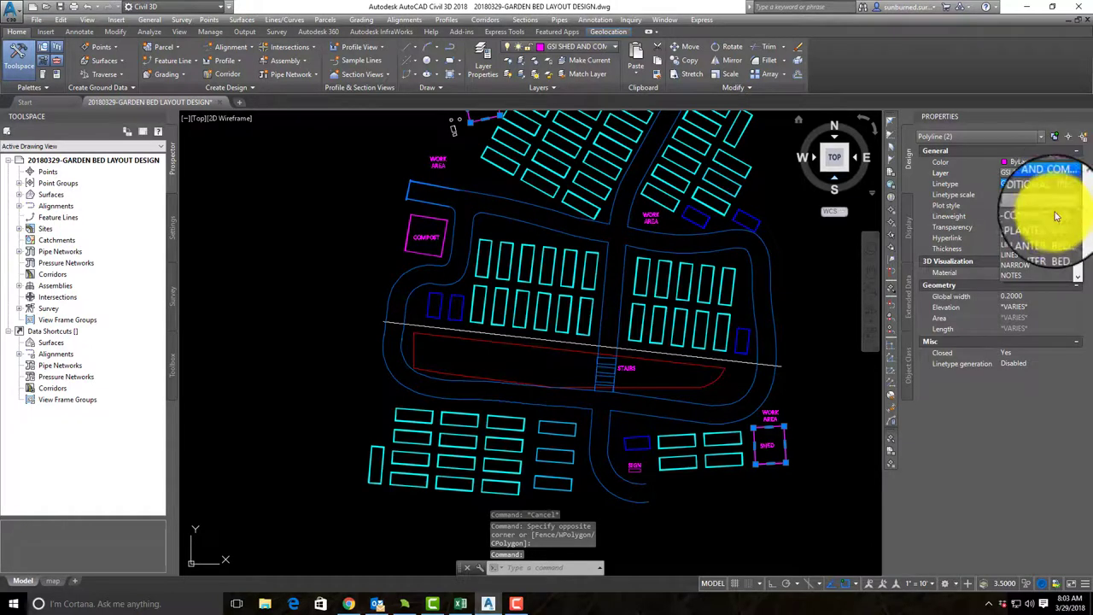
pyautogui.click(1040, 258)
pyautogui.press('Escape')
# - Move the compost outline to layer LINES-COMPOST AREA
pyautogui.moveTo(661, 504)
pyautogui.mouseDown(button='middle')
pyautogui.moveTo(754, 512)
pyautogui.moveTo(750, 584)
pyautogui.mouseUp(button='middle')
pyautogui.click(537, 298)
pyautogui.click(1074, 174)
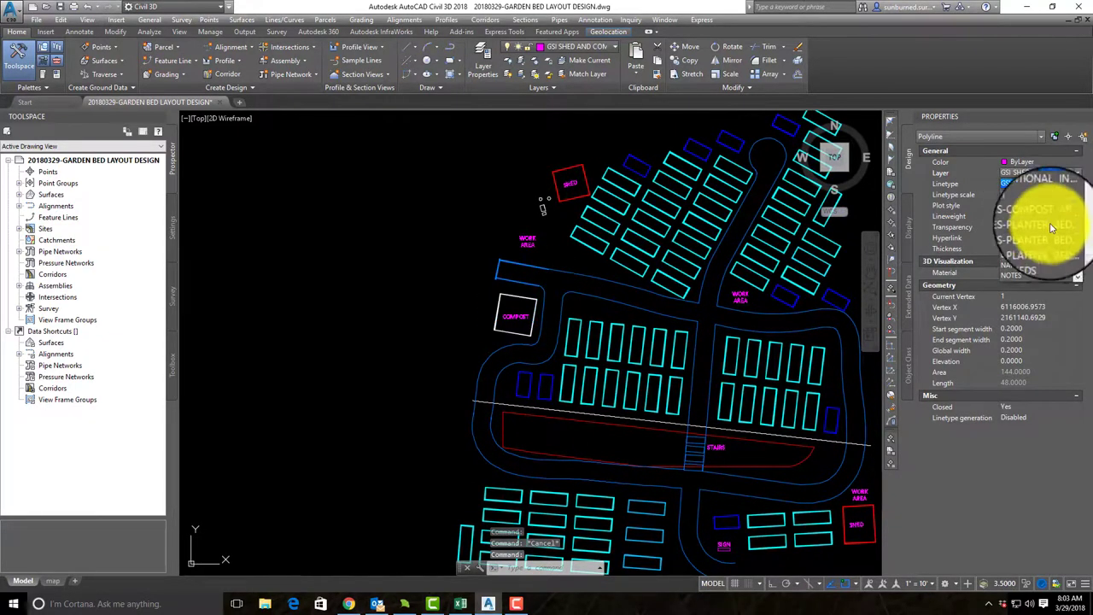
pyautogui.click(1036, 221)
pyautogui.press('Escape')
pyautogui.moveTo(474, 320); pyautogui.dragTo(440, 251, button='middle')
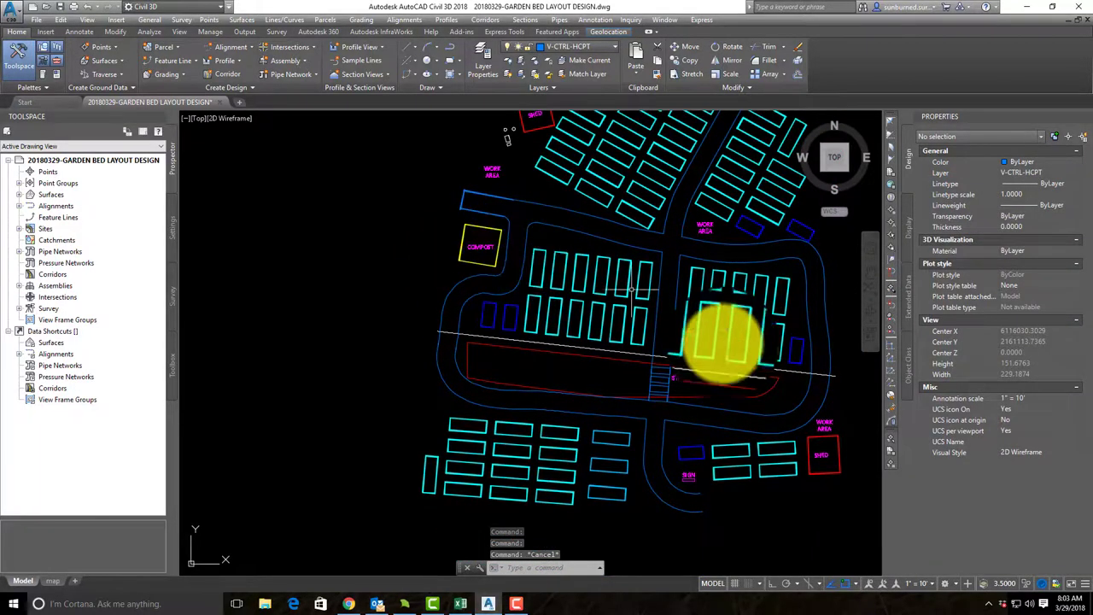
pyautogui.scroll(-4, 540, 414)
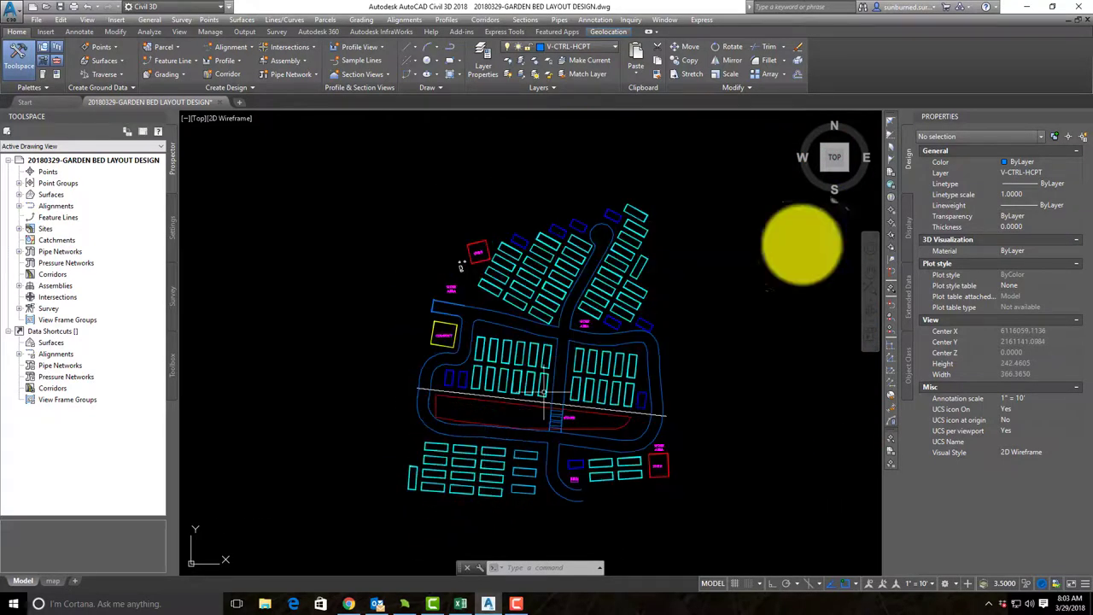
pyautogui.scroll(5, 576, 226)
pyautogui.click(540, 182)
pyautogui.press('Escape')
pyautogui.scroll(-3, 566, 261)
pyautogui.moveTo(506, 265)
pyautogui.mouseDown(button='middle')
pyautogui.moveTo(581, 247)
pyautogui.moveTo(557, 289)
pyautogui.mouseUp(button='middle')
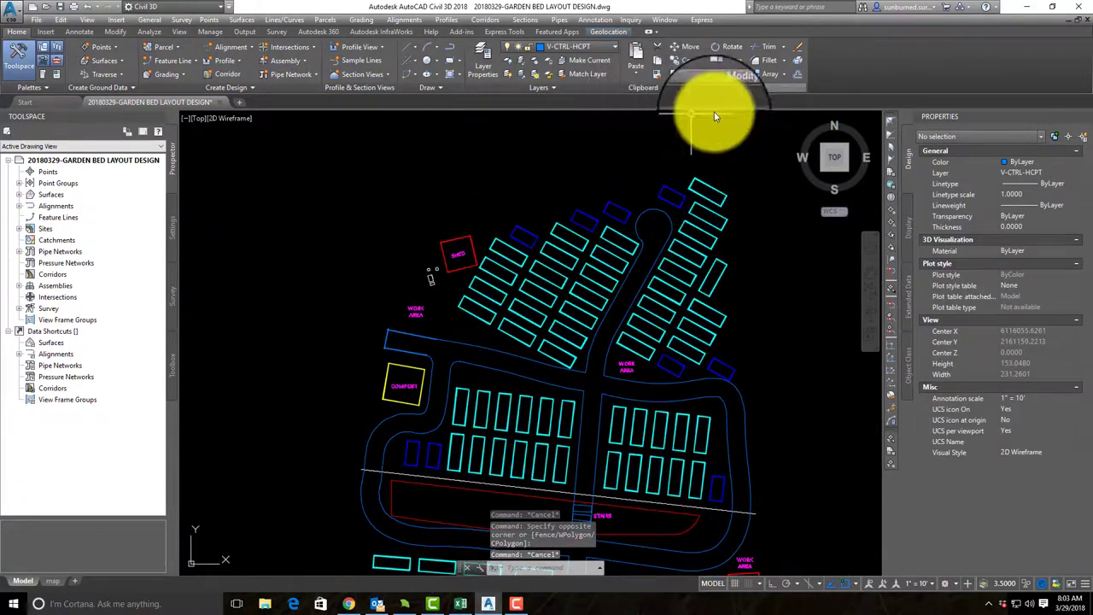
# - Freeze all layers except LINES-COMPOST AREA, the three LINES-PLANTER BEDS layers, LINES-SHEDS and the current layer
pyautogui.click(483, 54)
pyautogui.click(622, 300)
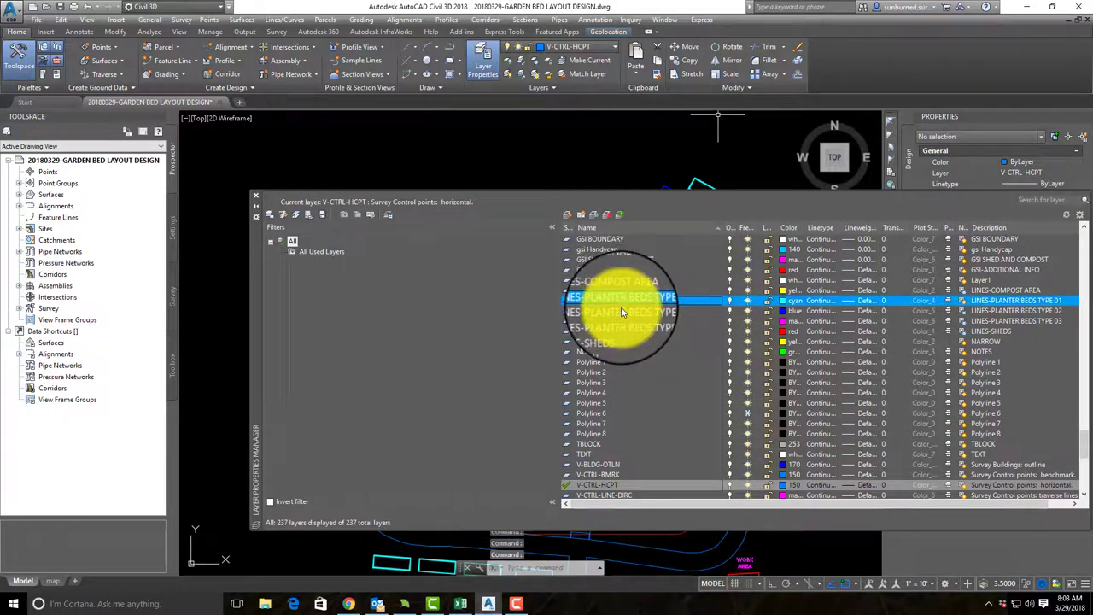
pyautogui.press('Up')
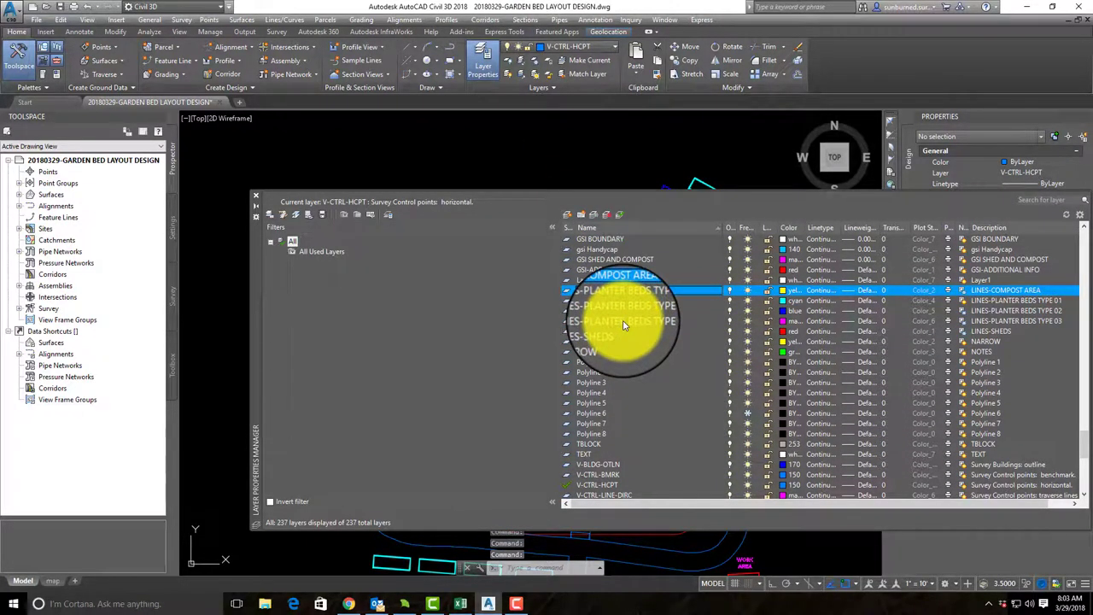
pyautogui.keyDown('shift'); pyautogui.click(609, 334); pyautogui.keyUp('shift')
pyautogui.rightClick(609, 332)
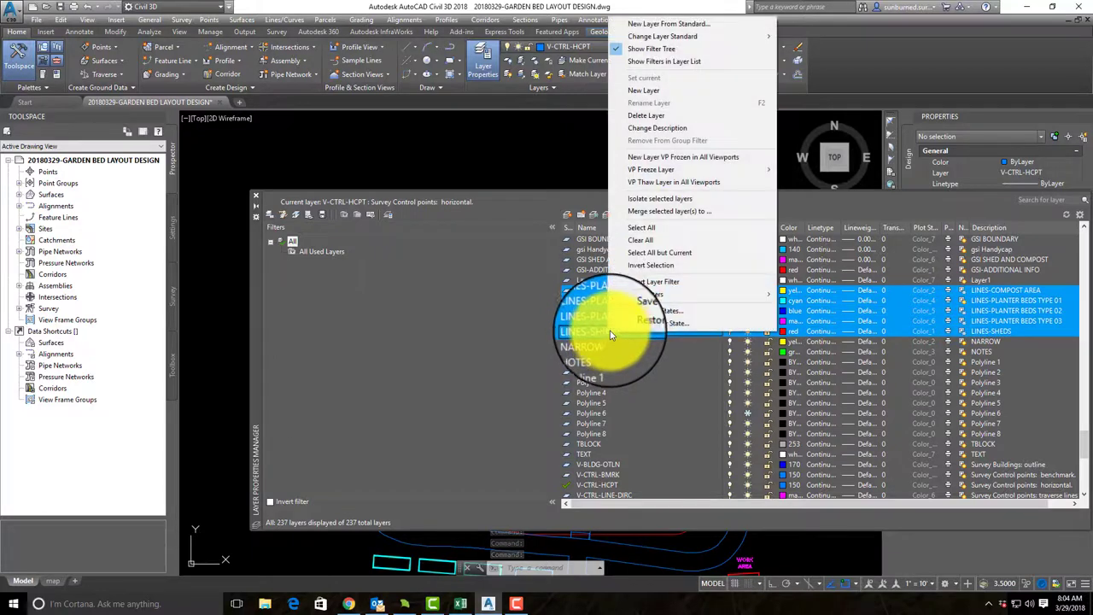
pyautogui.click(653, 242)
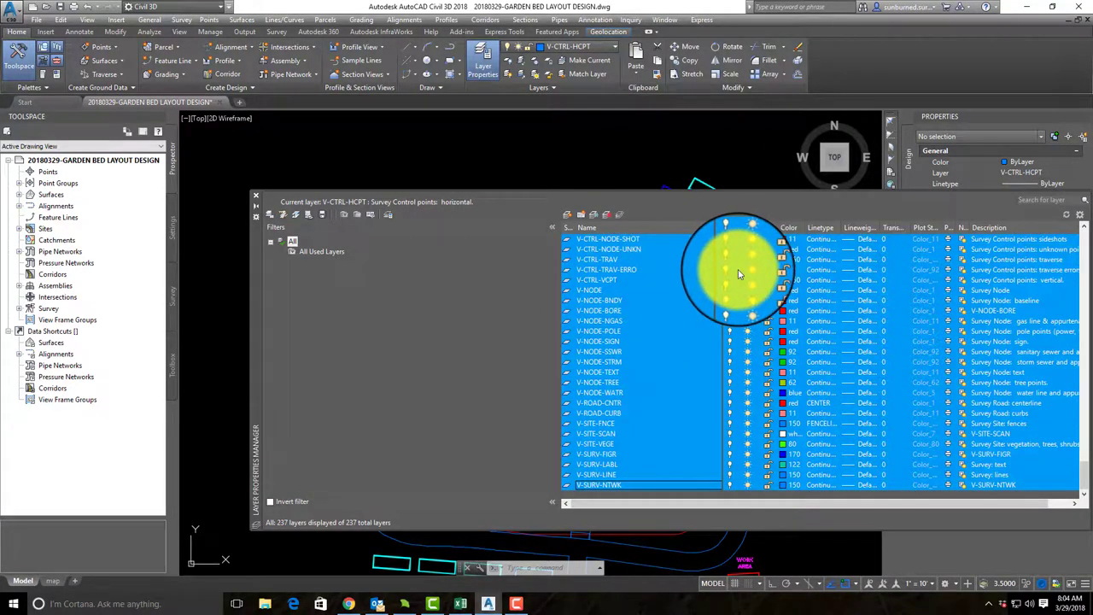
pyautogui.click(746, 275)
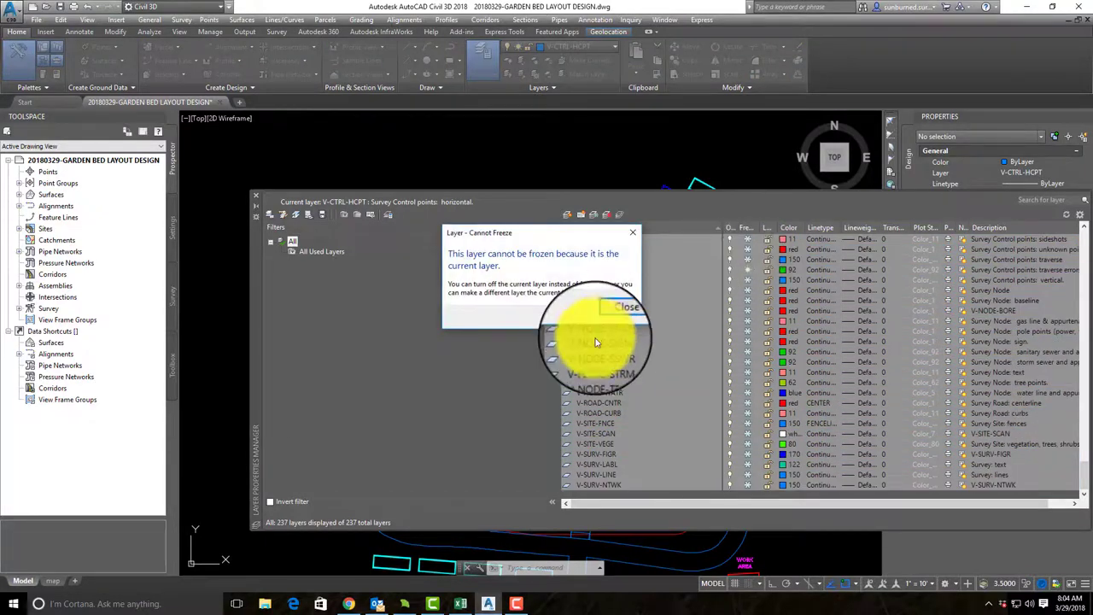
pyautogui.click(623, 319)
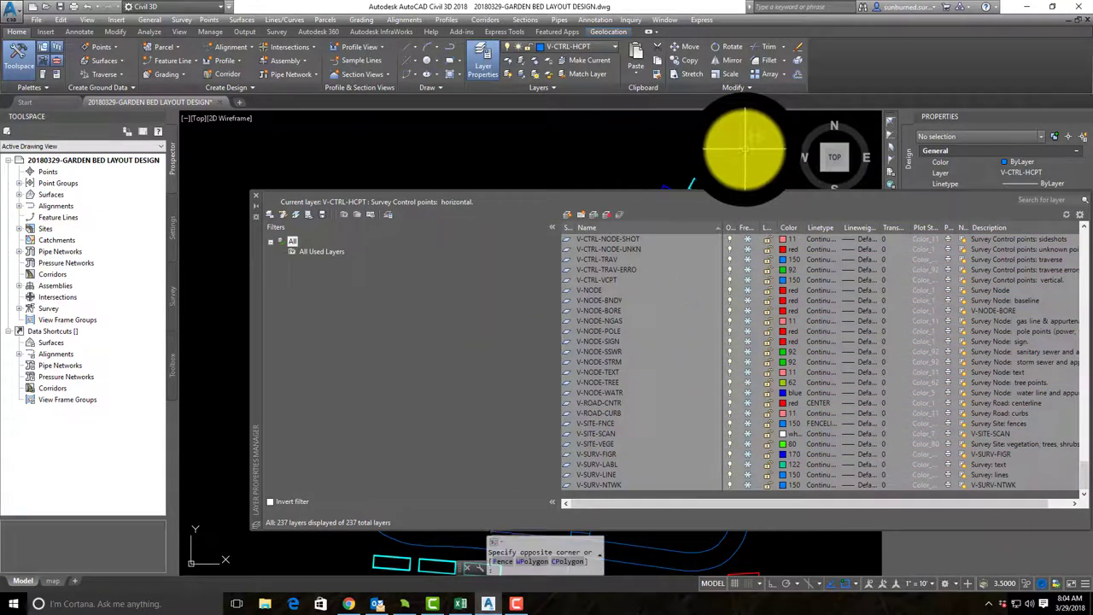
pyautogui.click(676, 136)
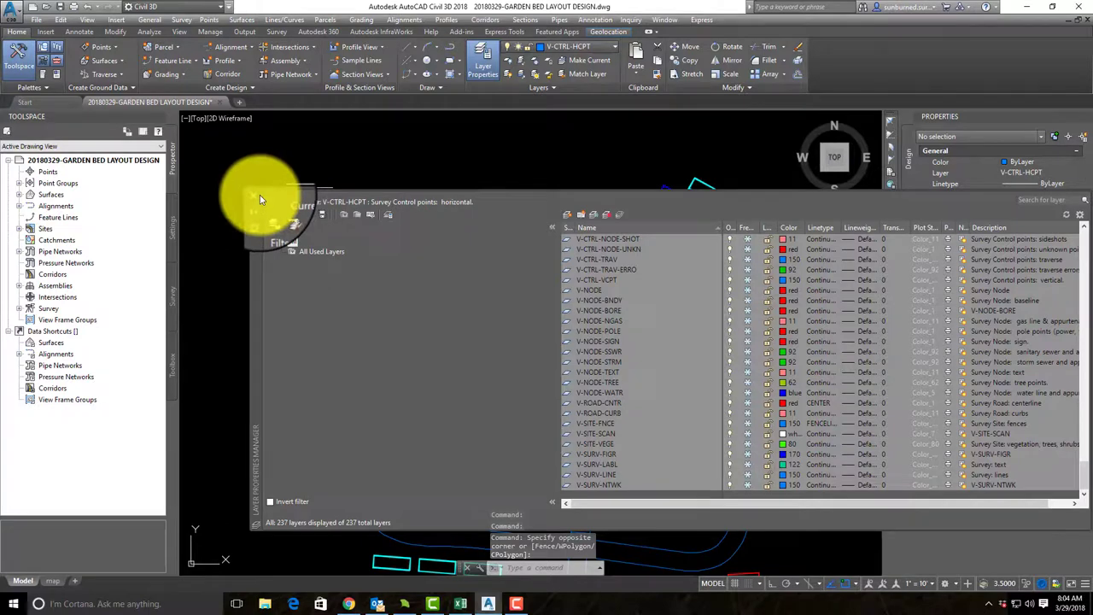
pyautogui.click(254, 198)
# - Check the path outline's layer, then thaw layer 0 and make it the current layer
pyautogui.moveTo(606, 396); pyautogui.dragTo(618, 312, button='middle')
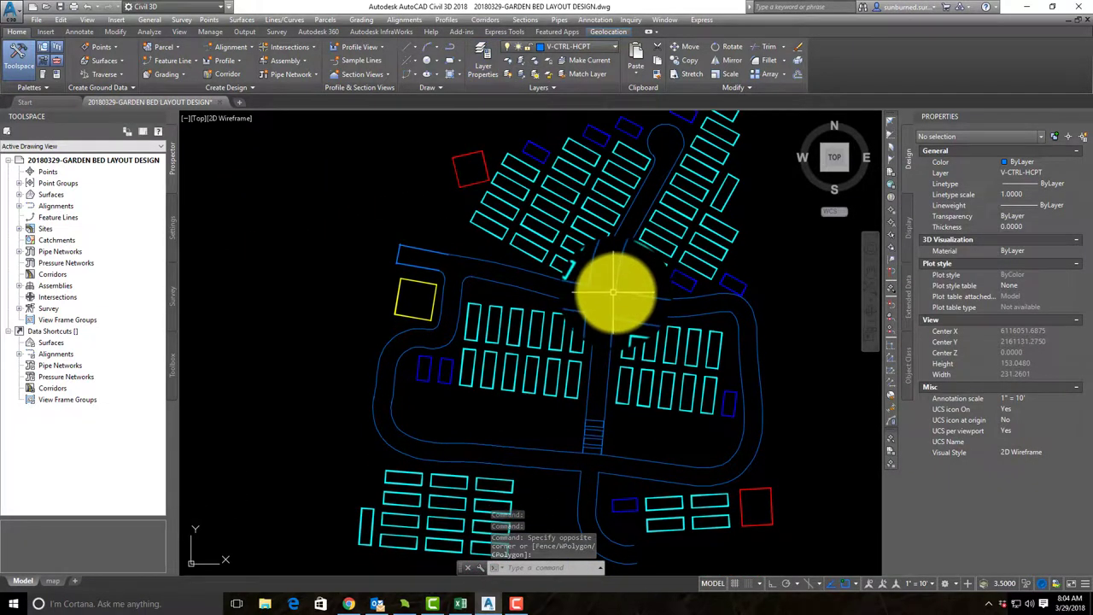
pyautogui.click(614, 293)
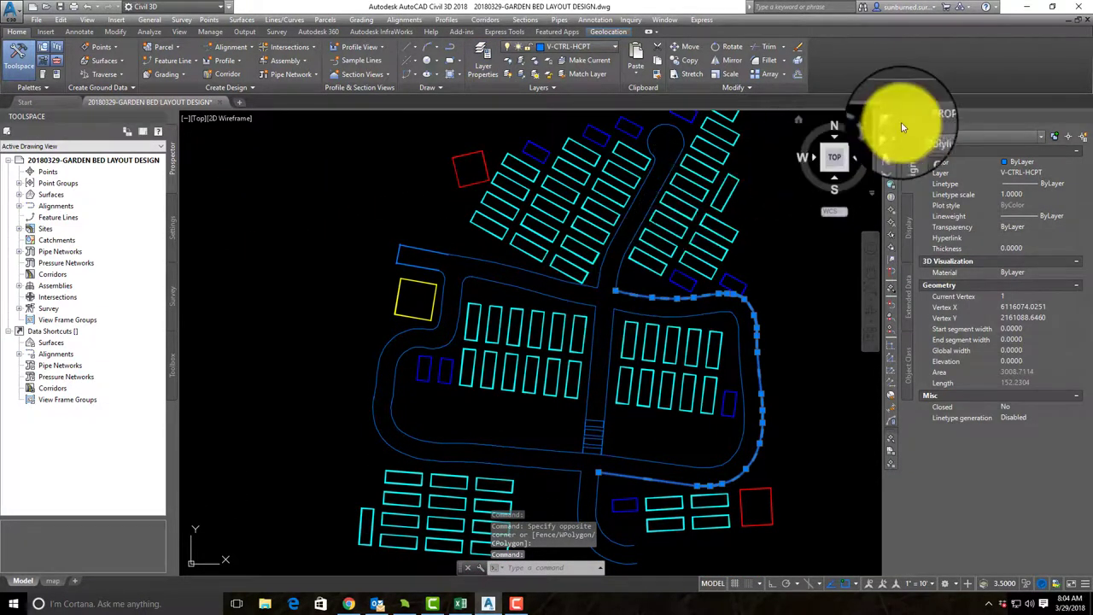
pyautogui.click(481, 56)
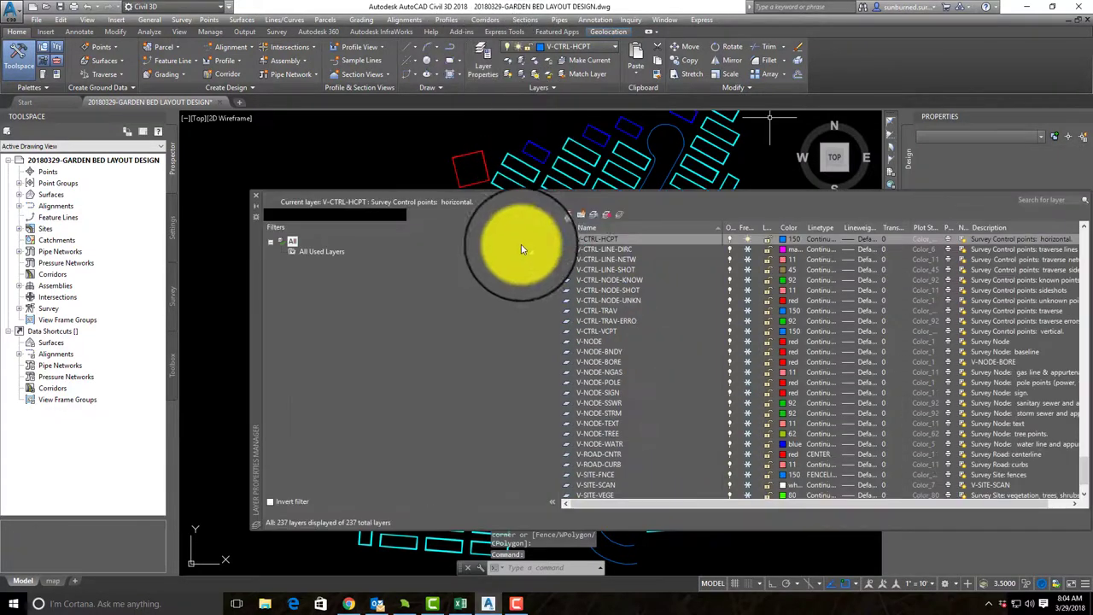
pyautogui.scroll(10, 598, 244)
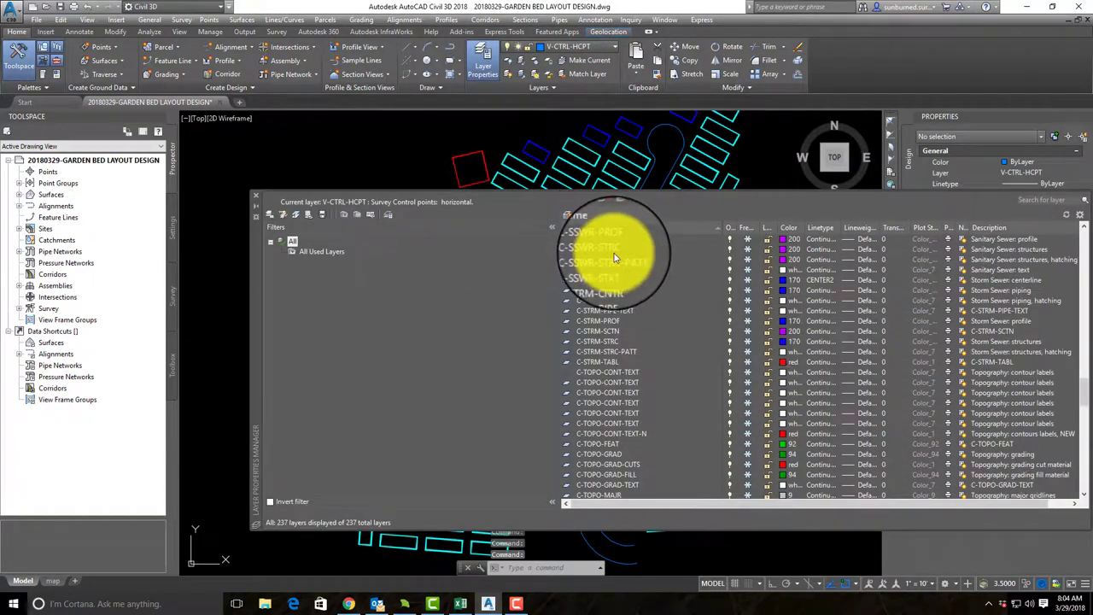
pyautogui.scroll(-10, 655, 381)
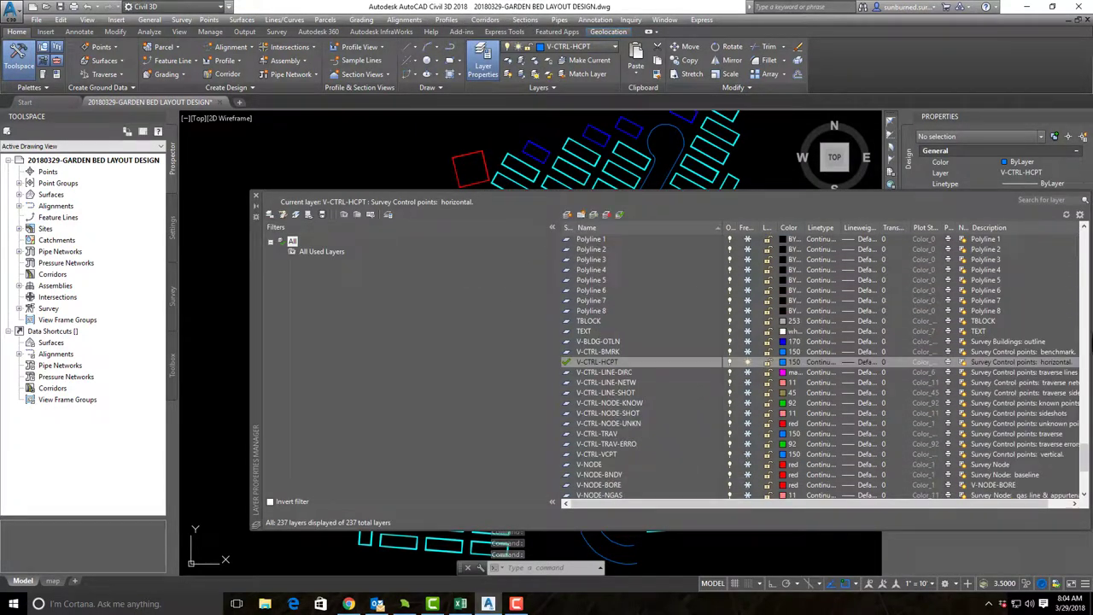
pyautogui.moveTo(1089, 459); pyautogui.dragTo(1074, 226)
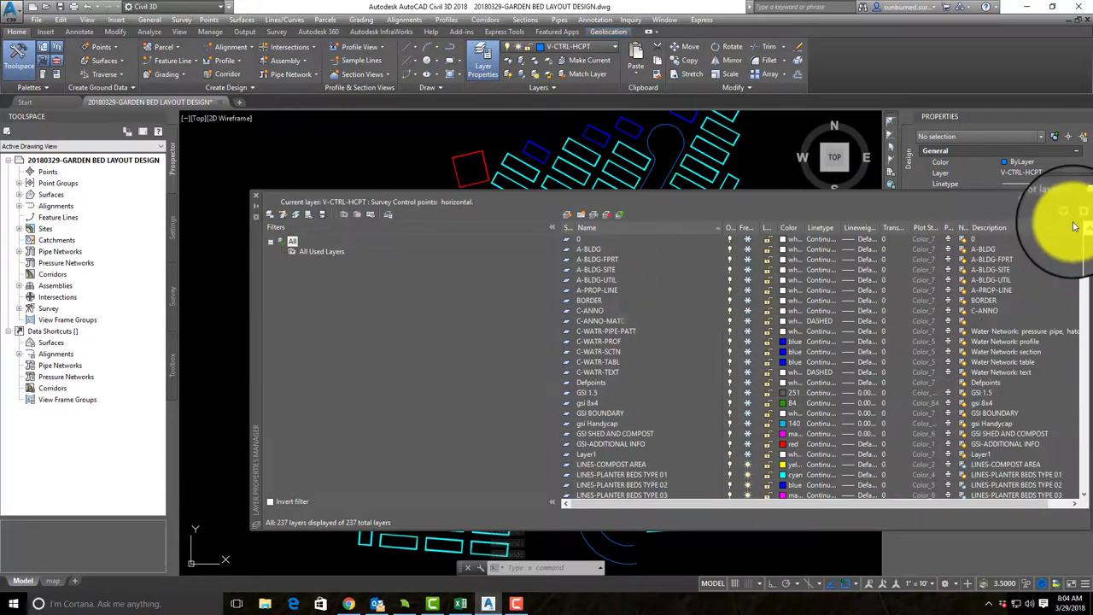
pyautogui.click(622, 240)
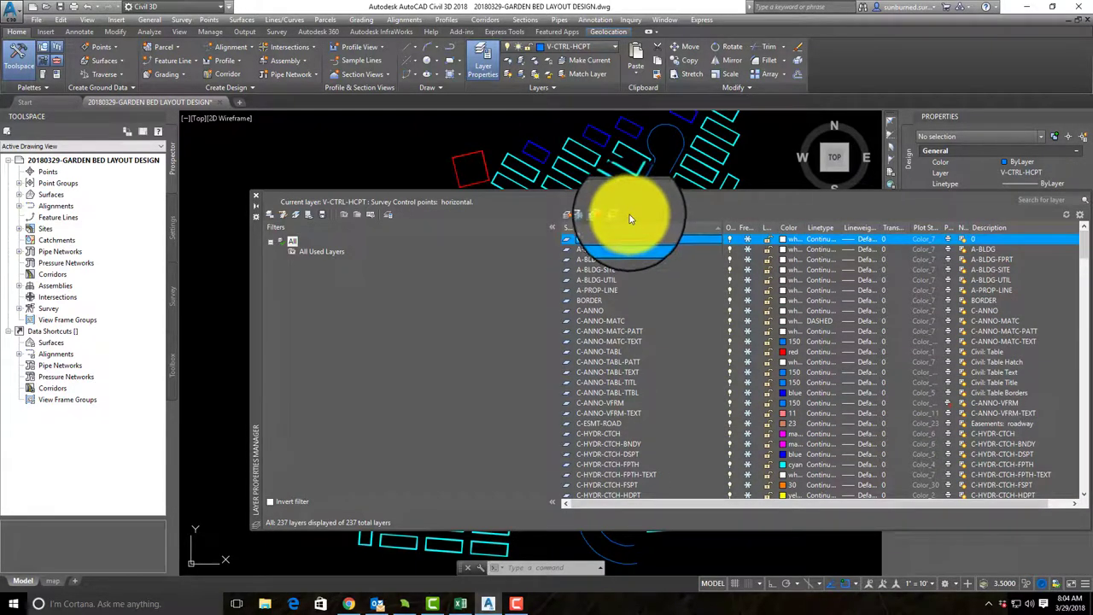
pyautogui.click(619, 216)
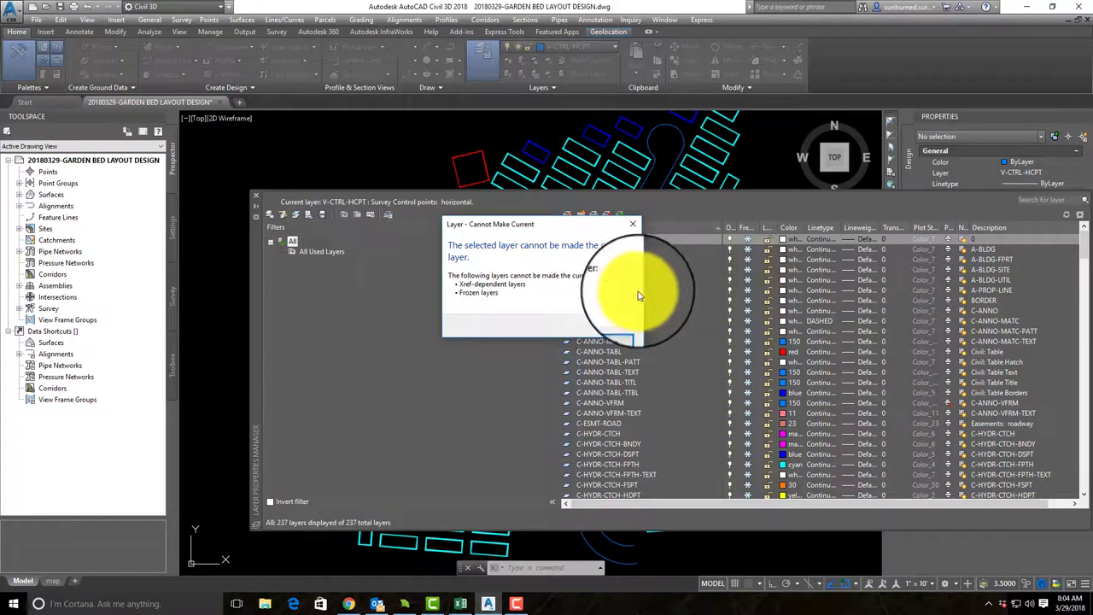
pyautogui.click(616, 327)
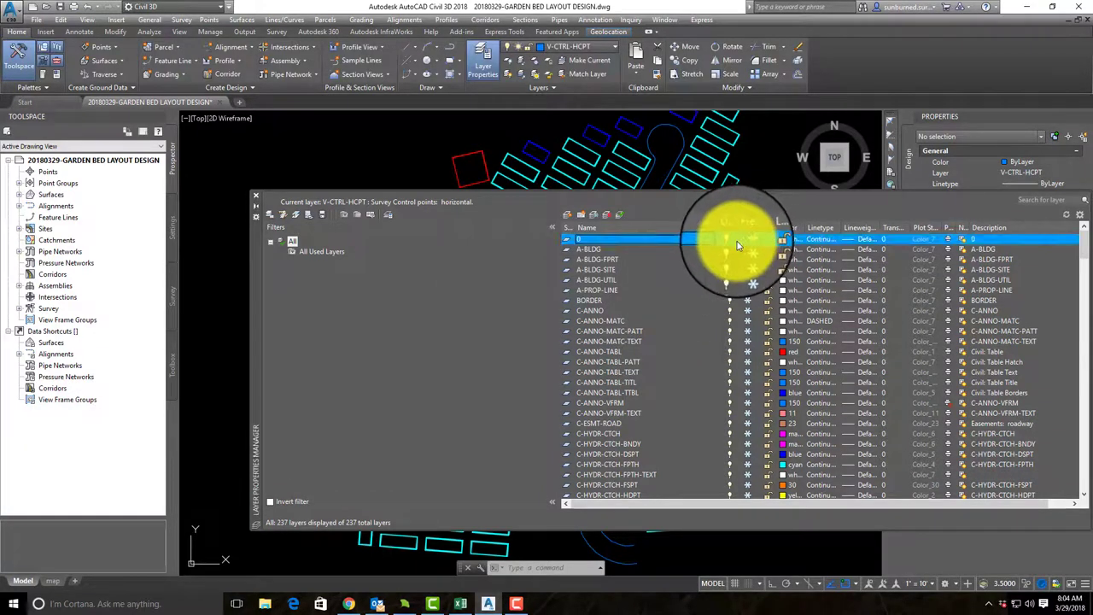
pyautogui.click(620, 214)
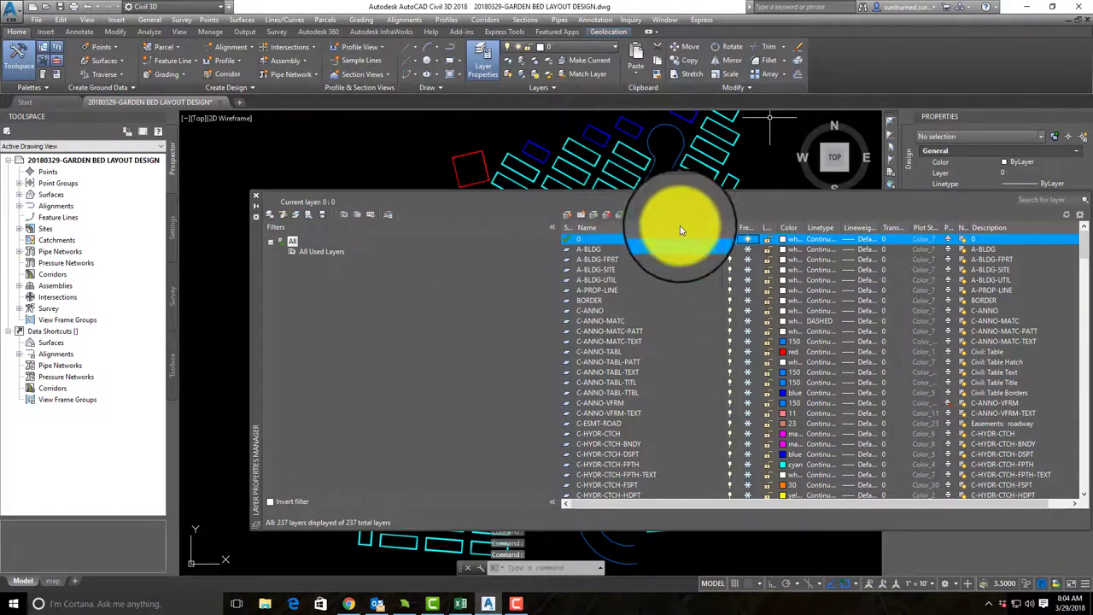
# - Rename layer V-CTRL-HCPT to LINES-PATH and freeze it
pyautogui.click(752, 232)
pyautogui.scroll(-20, 696, 395)
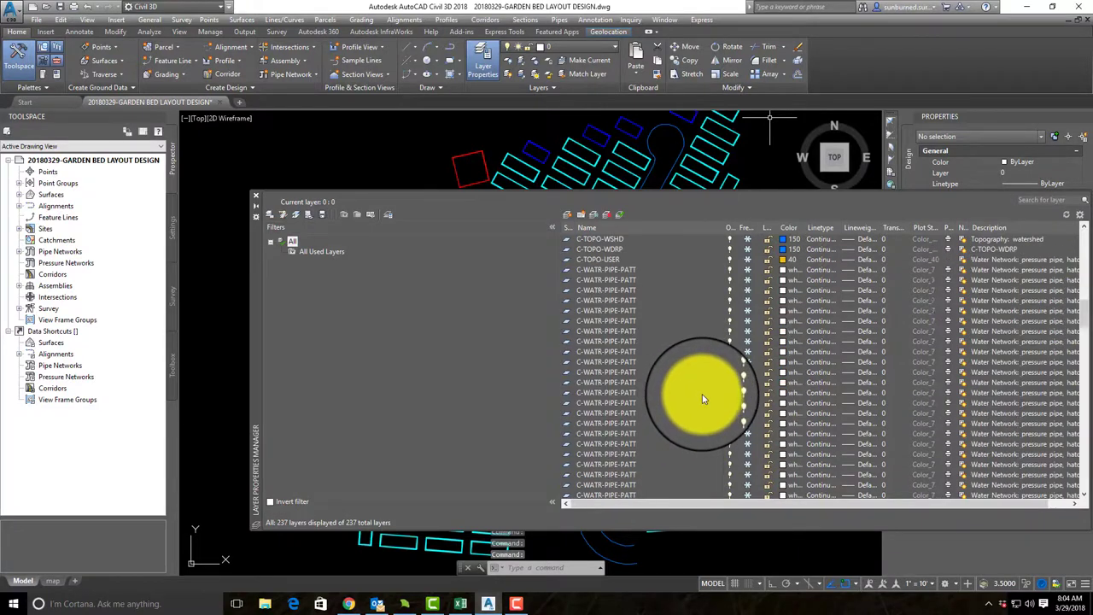
pyautogui.scroll(-20, 715, 403)
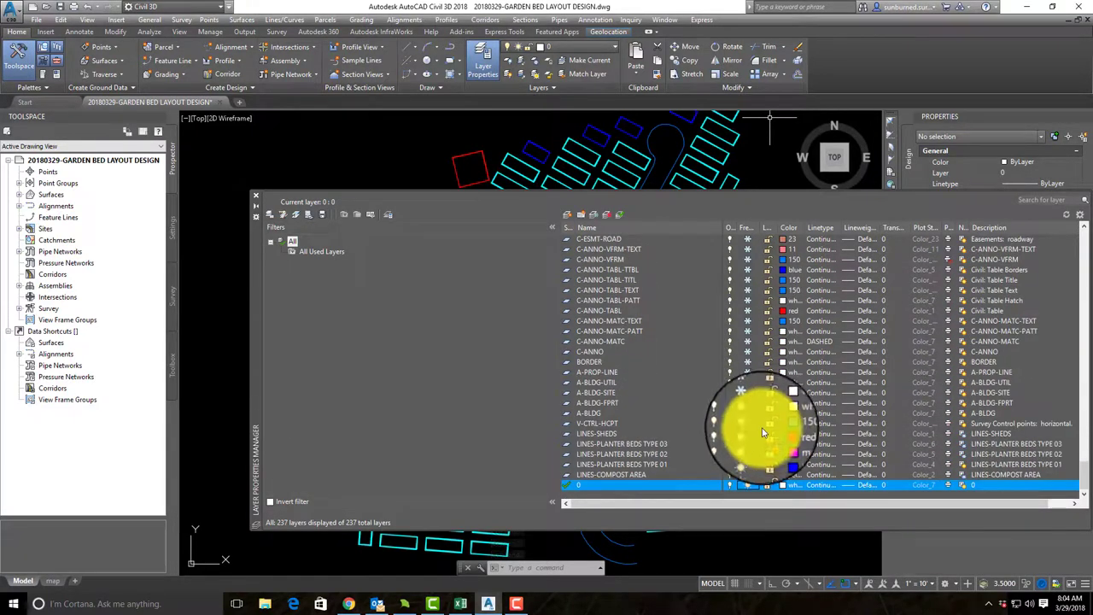
pyautogui.click(611, 423)
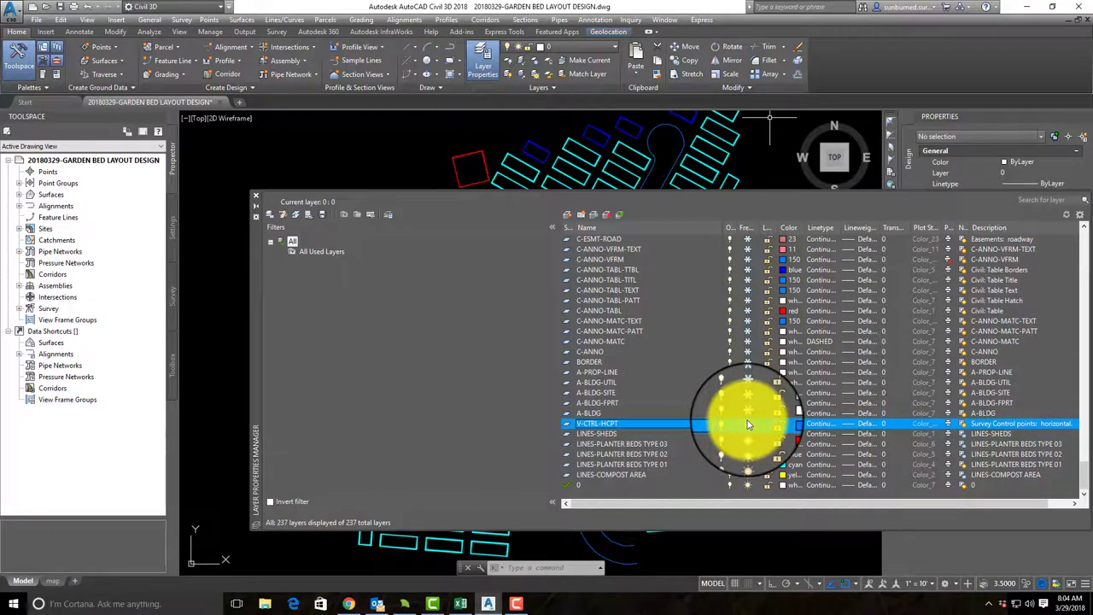
pyautogui.rightClick(607, 430)
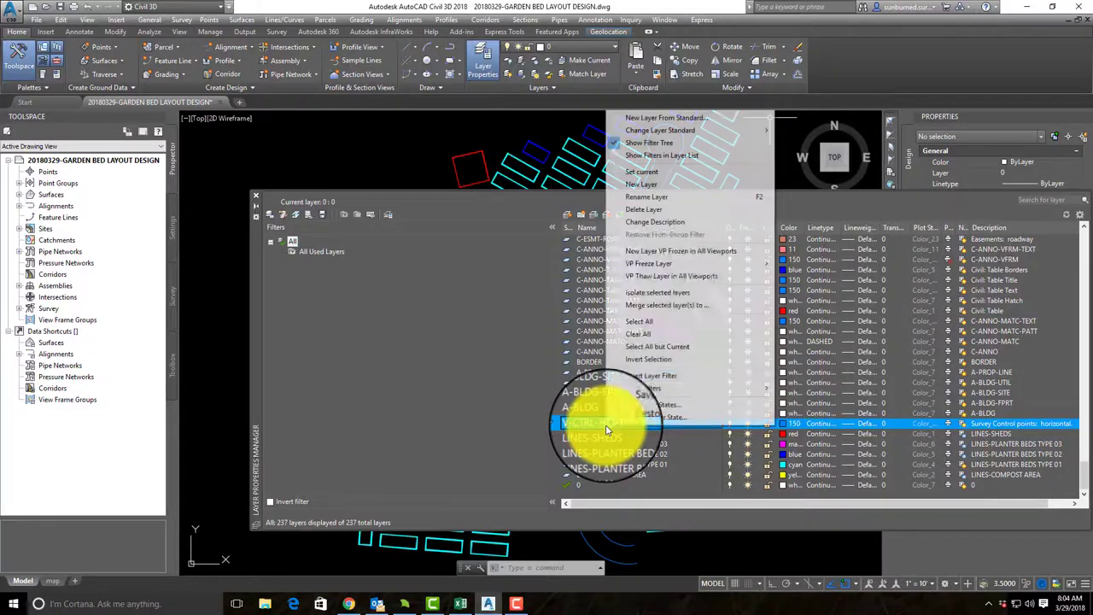
pyautogui.click(686, 202)
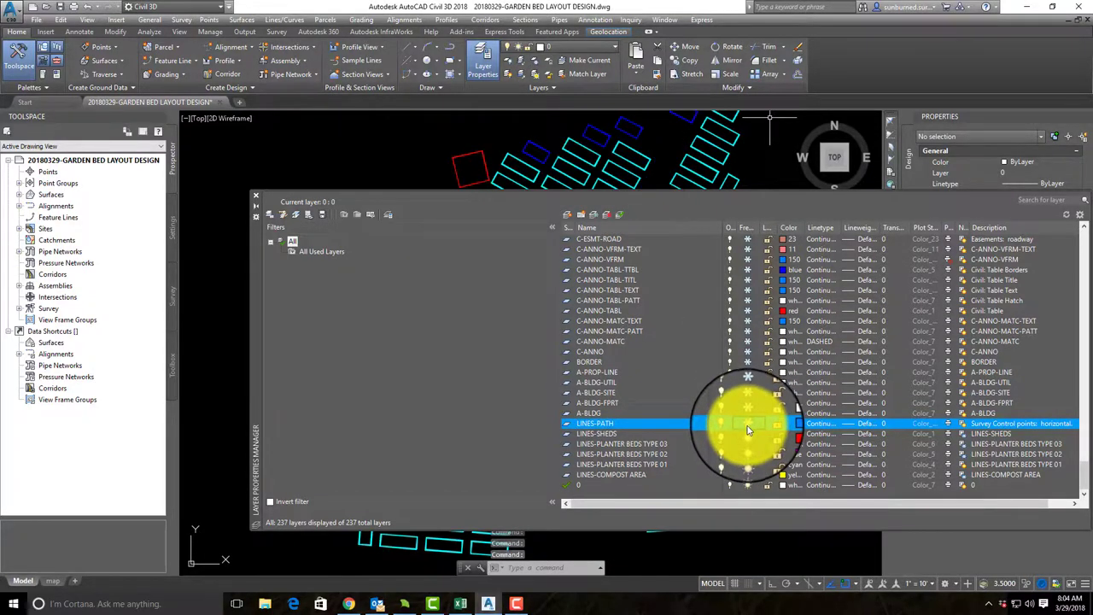
pyautogui.click(249, 197)
pyautogui.scroll(-2, 504, 326)
pyautogui.moveTo(513, 415); pyautogui.dragTo(530, 399, button='middle')
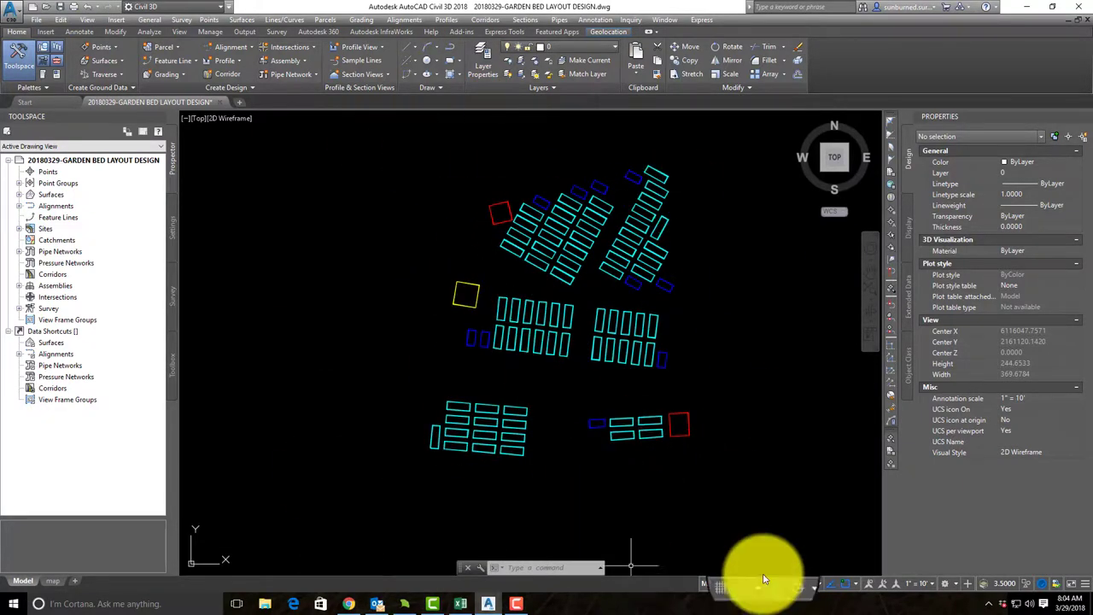
# - Set the width of all planter bed, shed and compost polylines to 0 with a multiple PEDIT
pyautogui.click(794, 573)
pyautogui.click(342, 134)
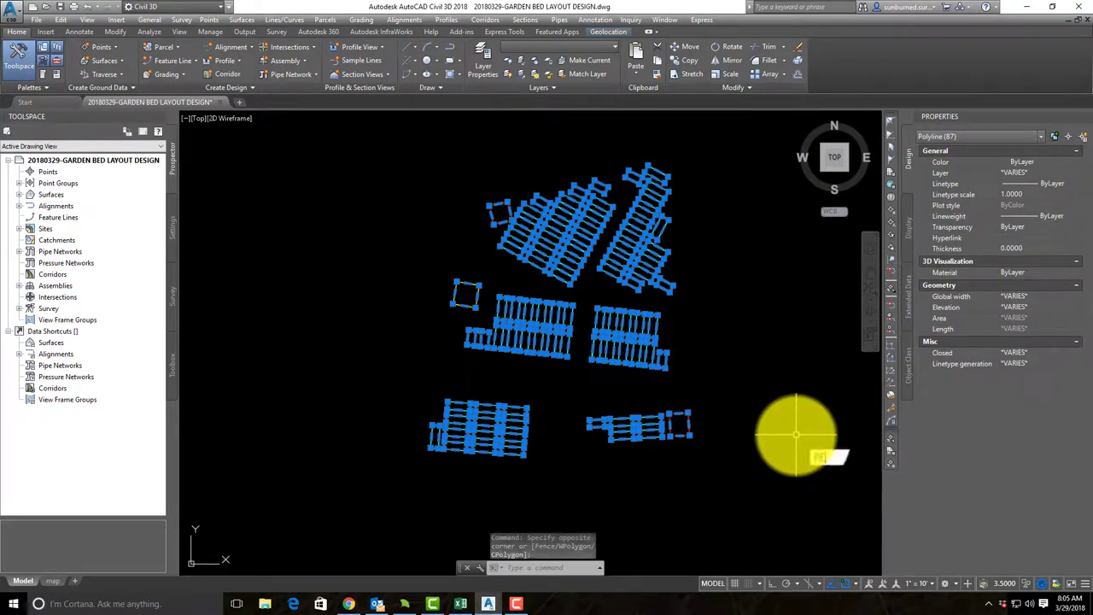
pyautogui.press('Return')
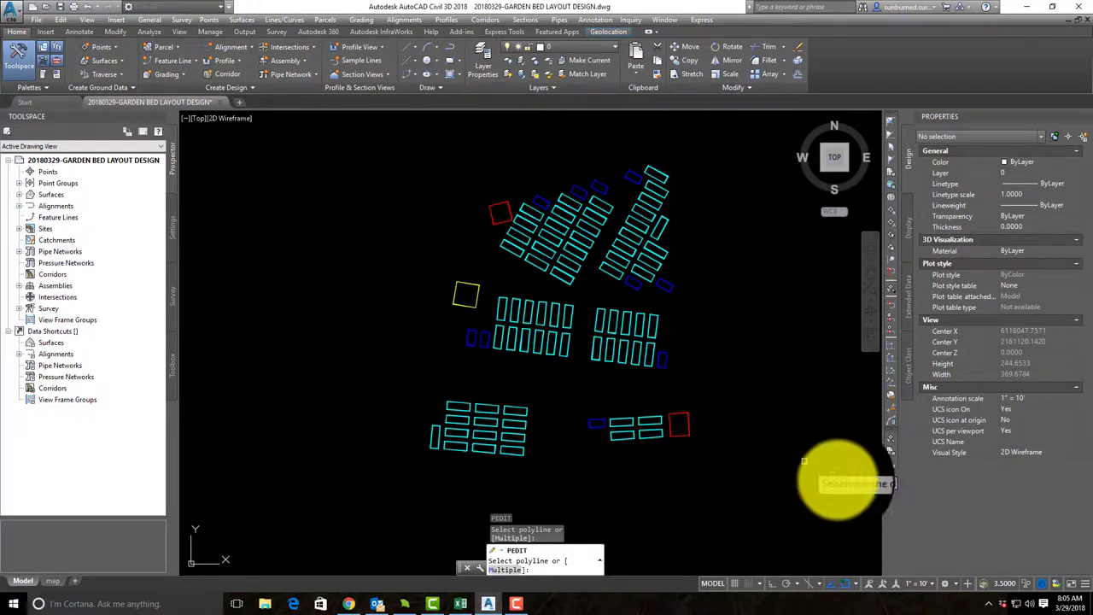
pyautogui.click(837, 508)
pyautogui.click(346, 154)
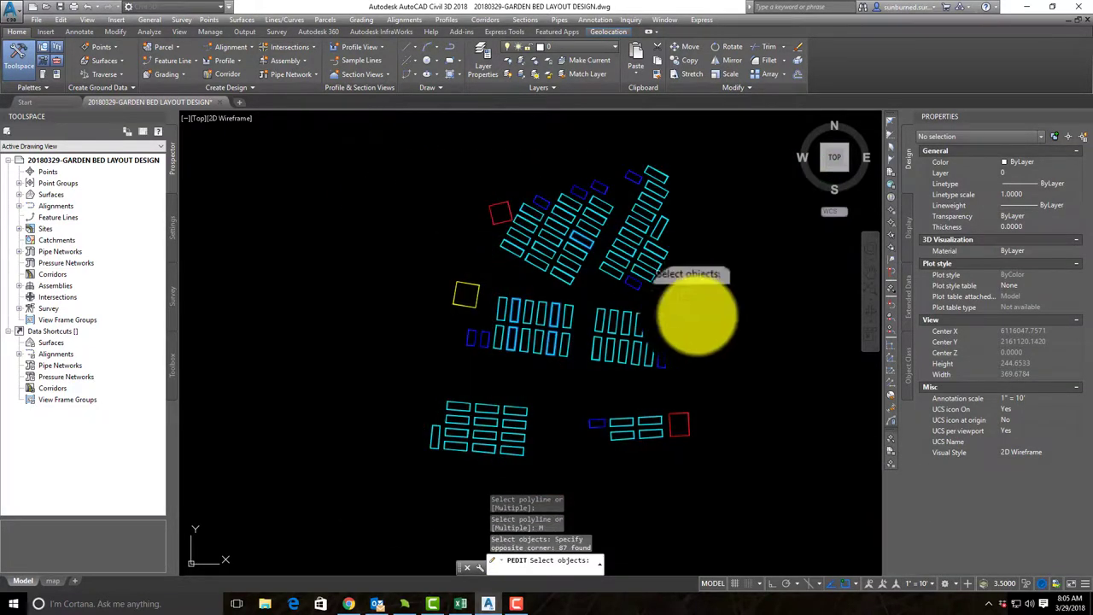
pyautogui.click(780, 475)
pyautogui.click(402, 167)
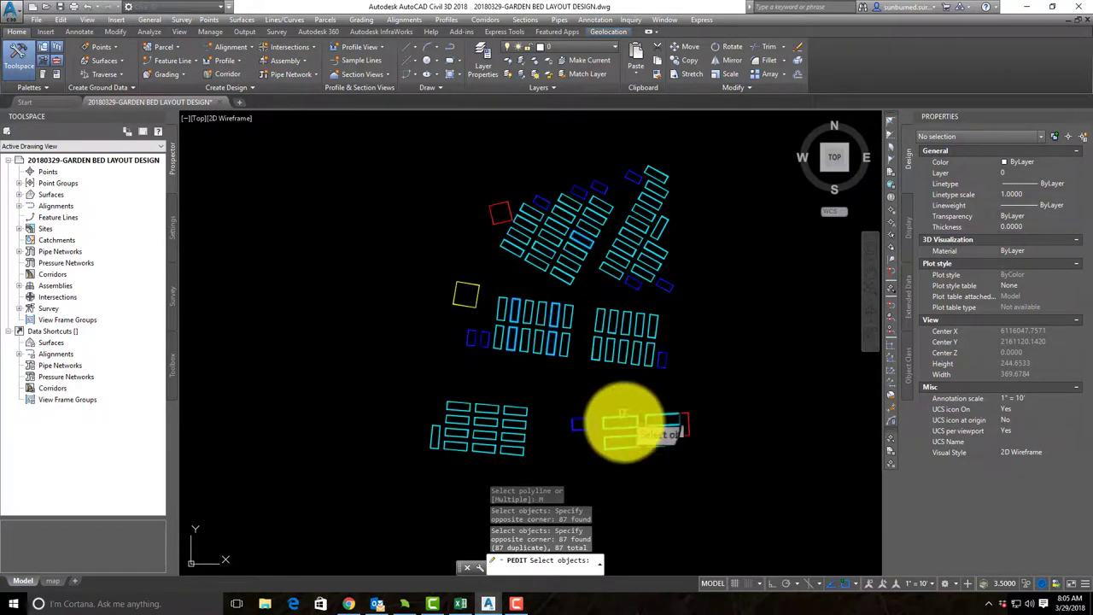
pyautogui.press('Return')
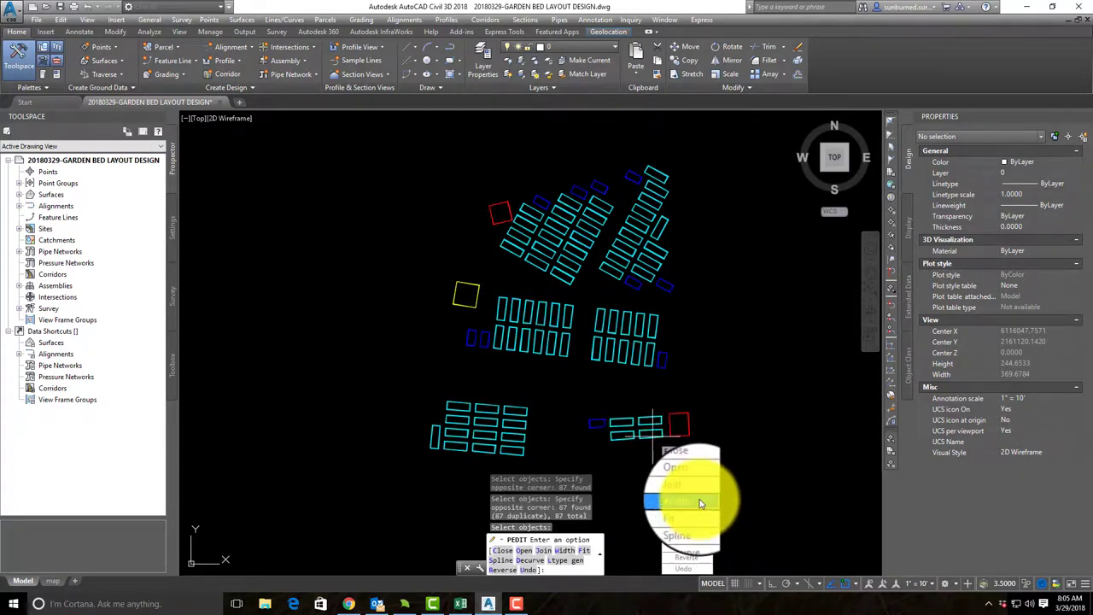
pyautogui.click(698, 504)
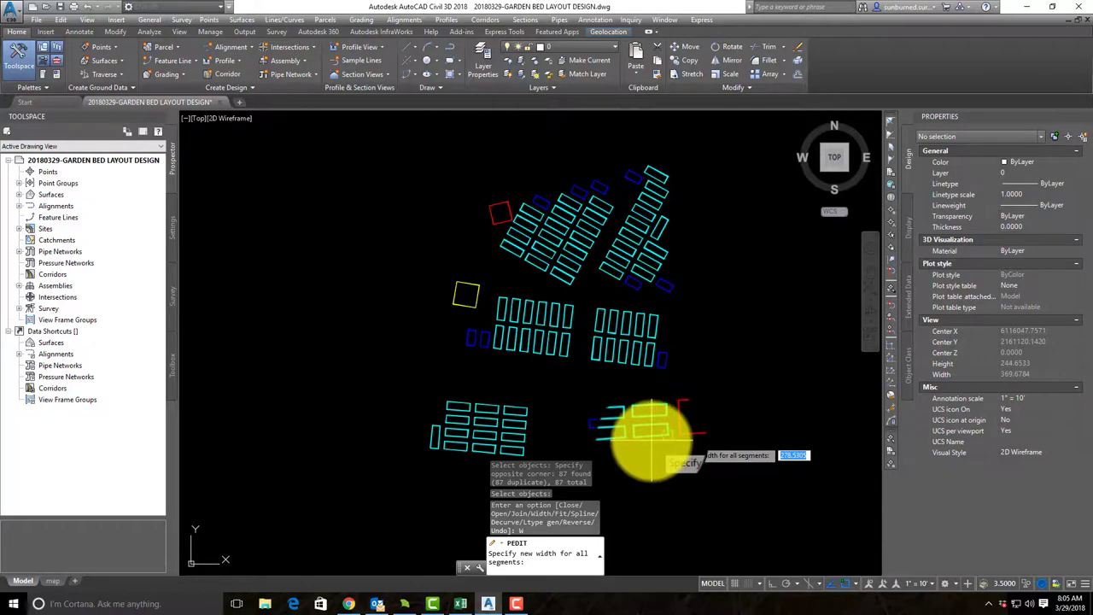
pyautogui.press('Return')
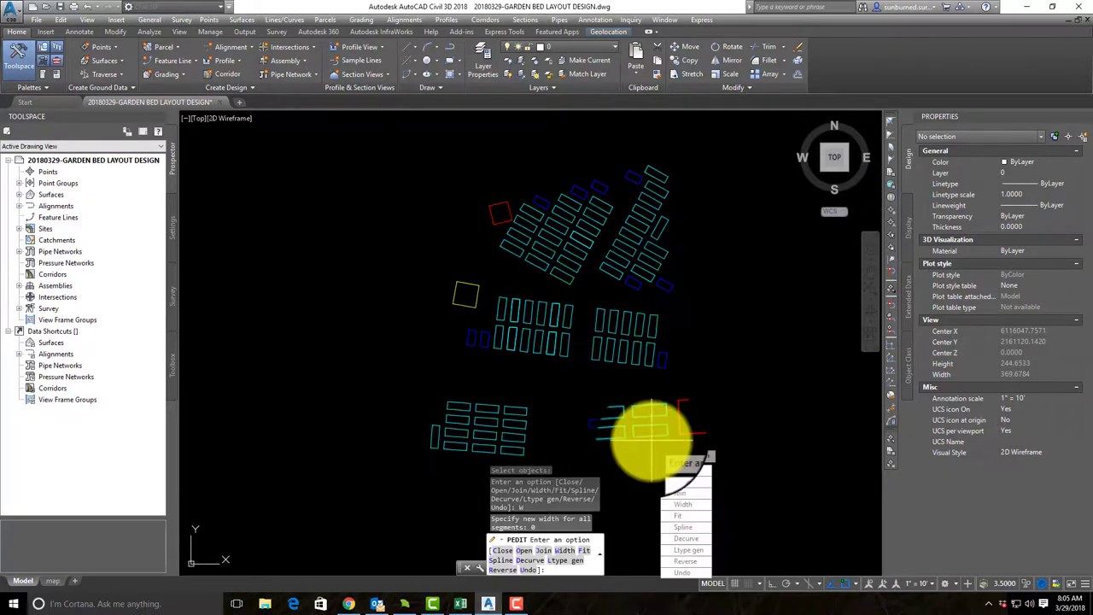
pyautogui.scroll(6, 666, 439)
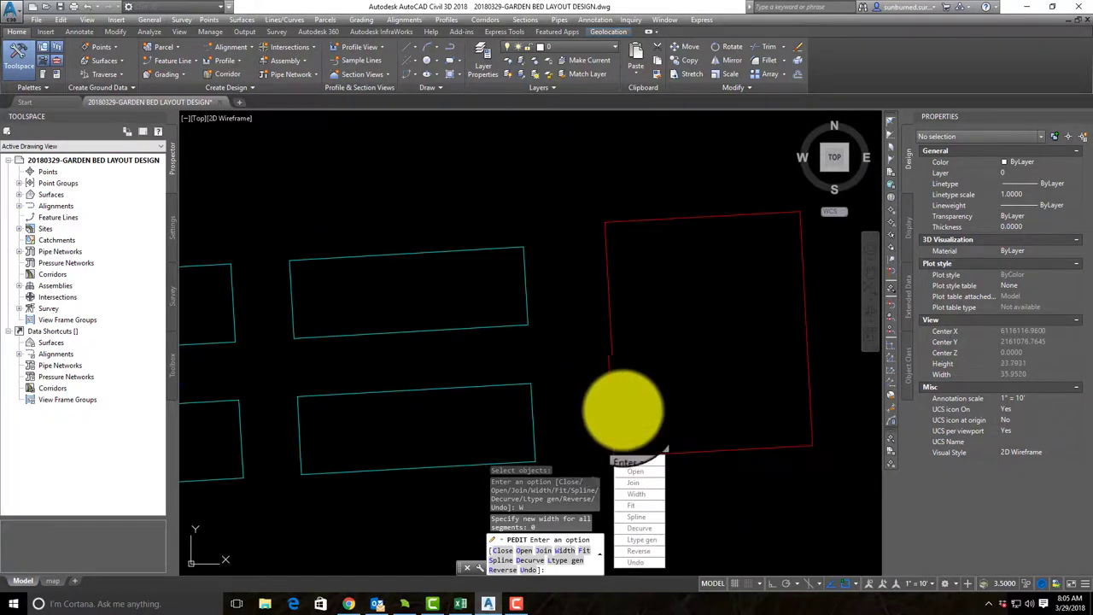
pyautogui.scroll(-3, 631, 322)
pyautogui.press('Escape')
# - Examine the line width of the bed, shed and compost outlines across the site
pyautogui.click(695, 404)
pyautogui.click(466, 286)
pyautogui.scroll(-6, 555, 296)
pyautogui.press('Escape')
pyautogui.moveTo(500, 244); pyautogui.dragTo(576, 330, button='middle')
pyautogui.scroll(5, 573, 329)
pyautogui.scroll(-4, 464, 324)
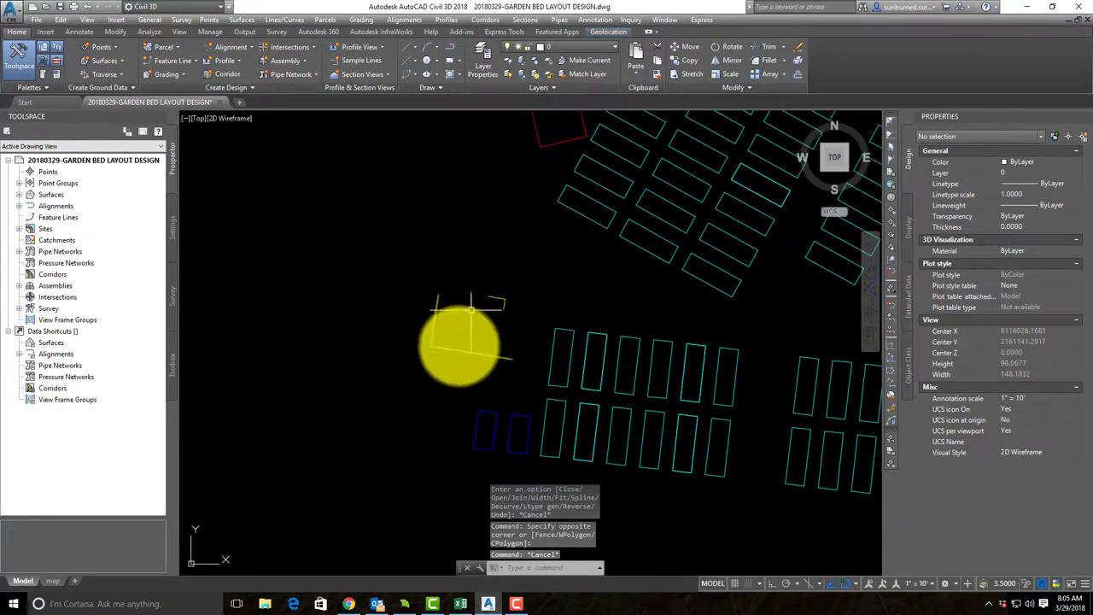
pyautogui.moveTo(723, 378)
pyautogui.mouseDown(button='middle')
pyautogui.moveTo(649, 330)
pyautogui.moveTo(621, 334)
pyautogui.mouseUp(button='middle')
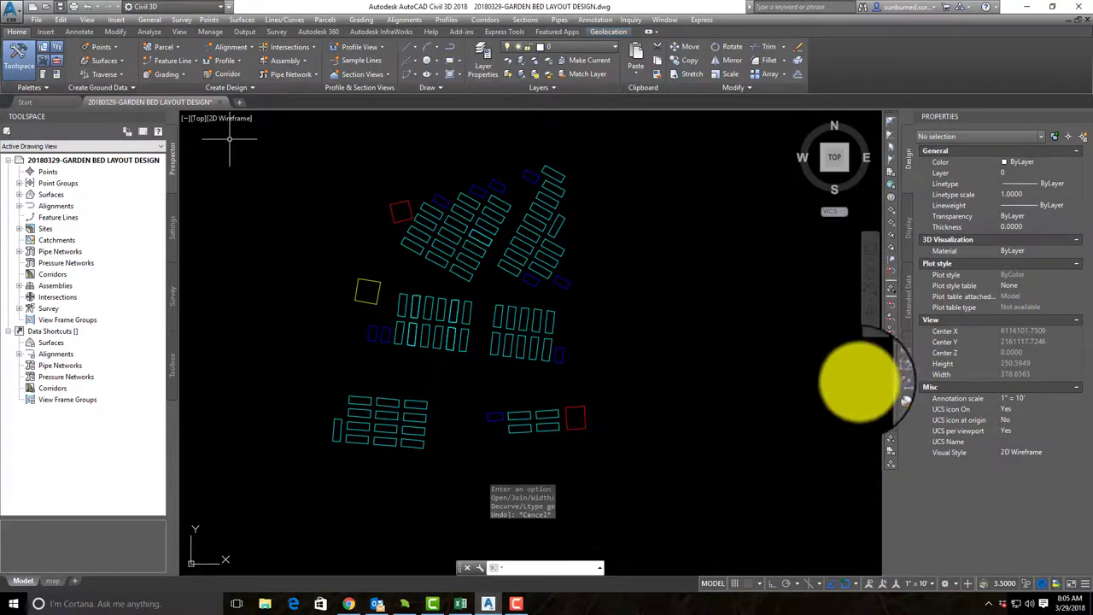
# - Save the drawing, then freeze the five LINES layers and thaw all other layers by inverting the layer selection
pyautogui.hotkey('ctrl', 's')
pyautogui.click(481, 51)
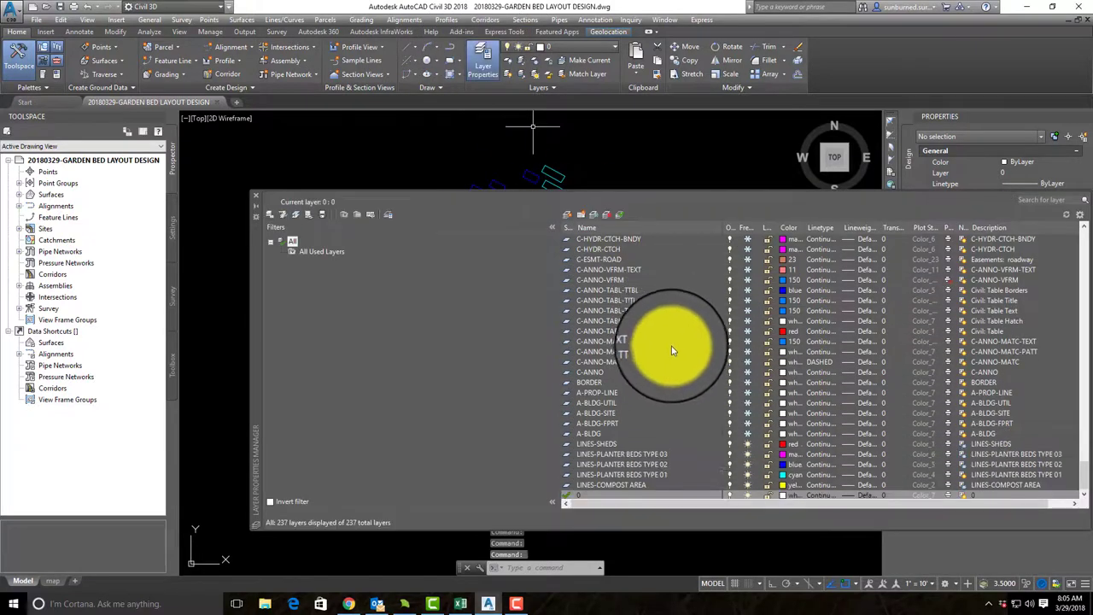
pyautogui.click(589, 434)
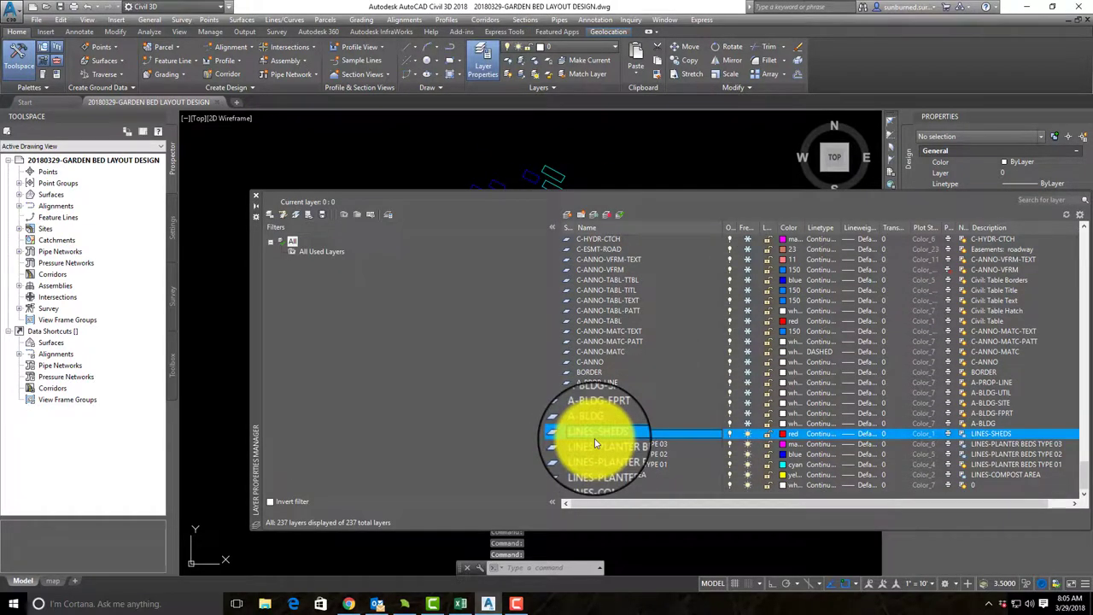
pyautogui.keyDown('shift'); pyautogui.click(715, 476); pyautogui.keyUp('shift')
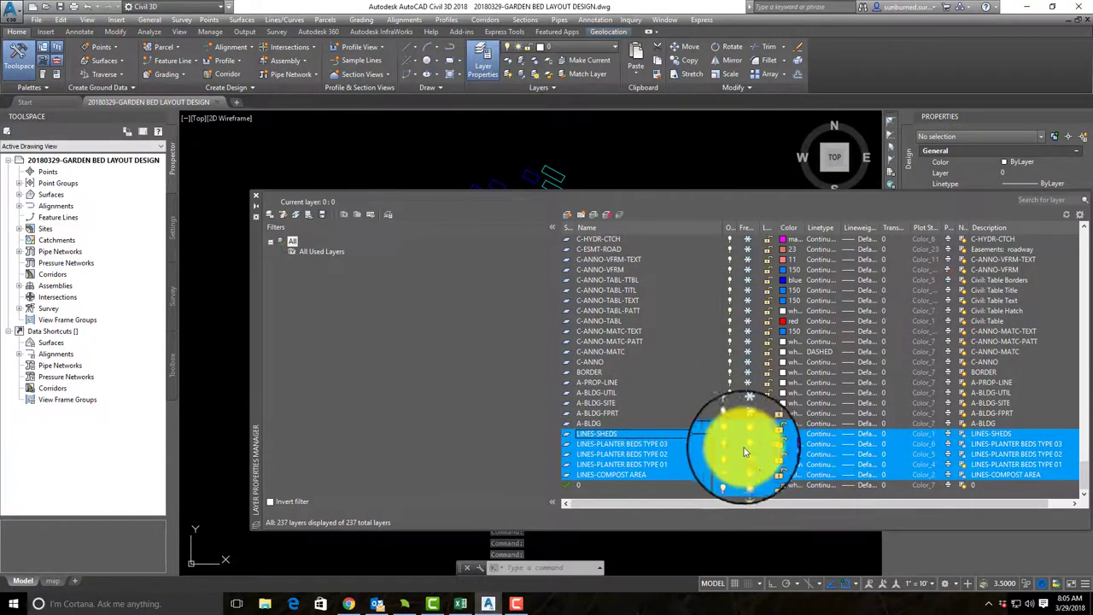
pyautogui.rightClick(658, 452)
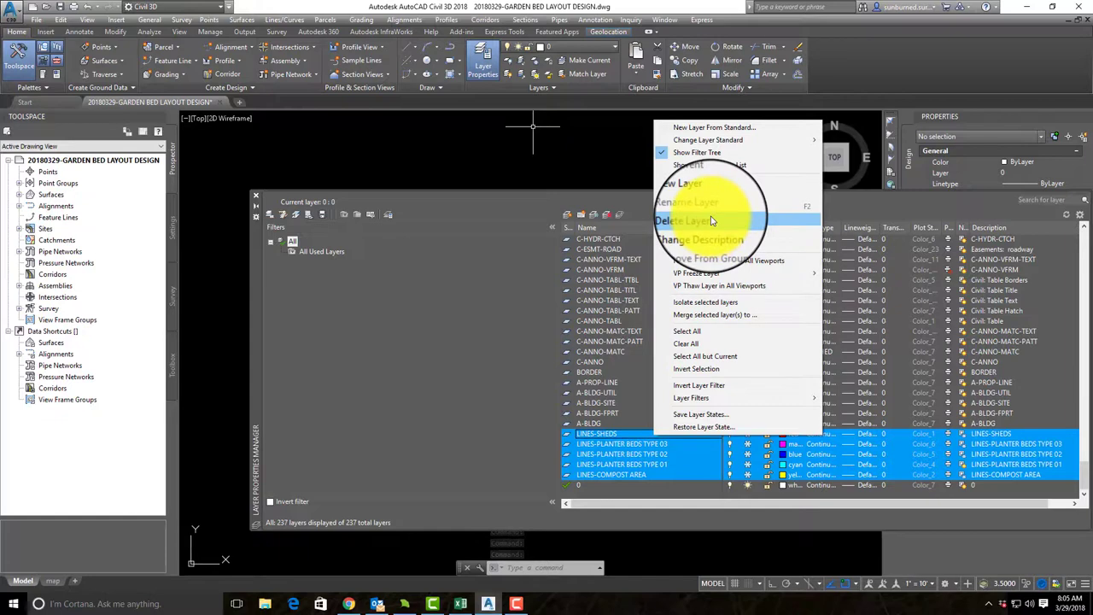
pyautogui.click(717, 370)
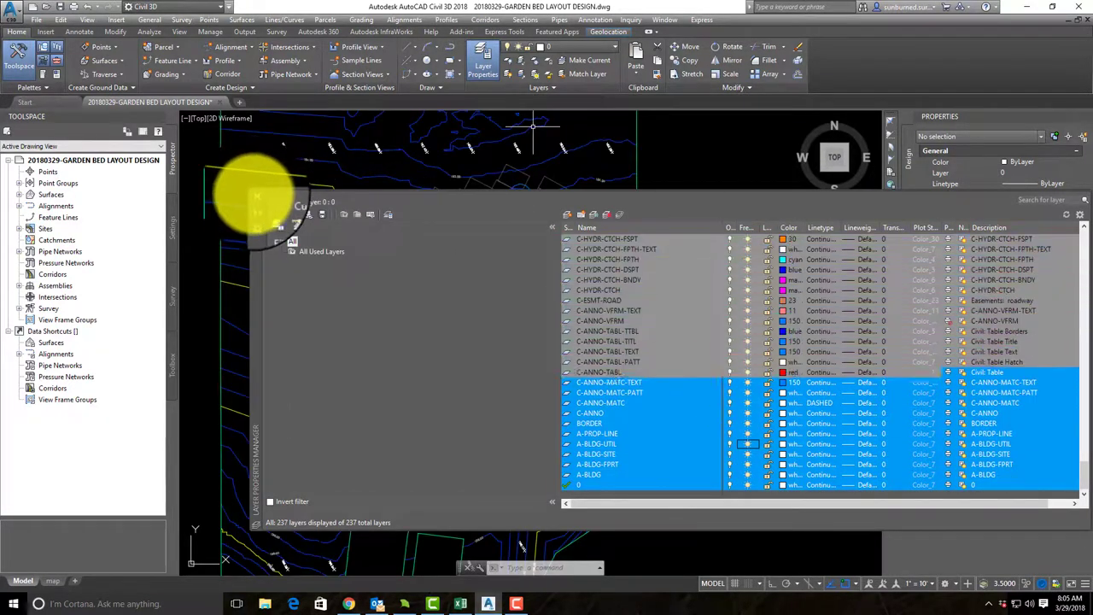
pyautogui.click(254, 194)
# - Erase the contours, spot labels, site boundary and building outlines with a crossing selection over the southern part of the site
pyautogui.scroll(-2, 410, 242)
pyautogui.moveTo(321, 366); pyautogui.dragTo(517, 328, button='middle')
pyautogui.scroll(10, 516, 336)
pyautogui.scroll(-10, 636, 309)
pyautogui.scroll(-5, 640, 322)
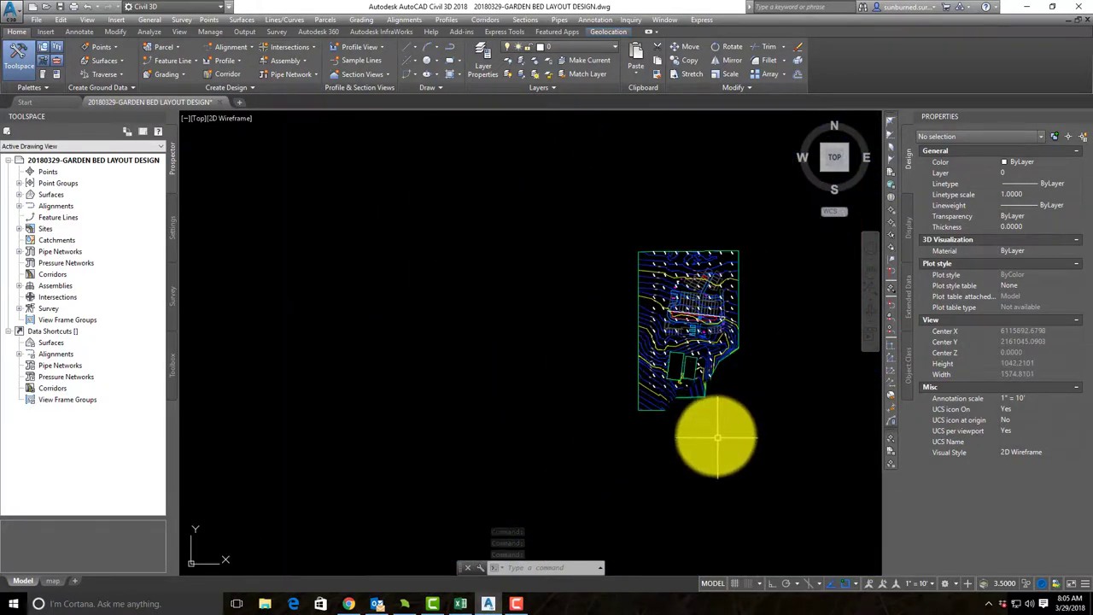
pyautogui.scroll(5, 759, 435)
pyautogui.click(760, 433)
pyautogui.click(486, 198)
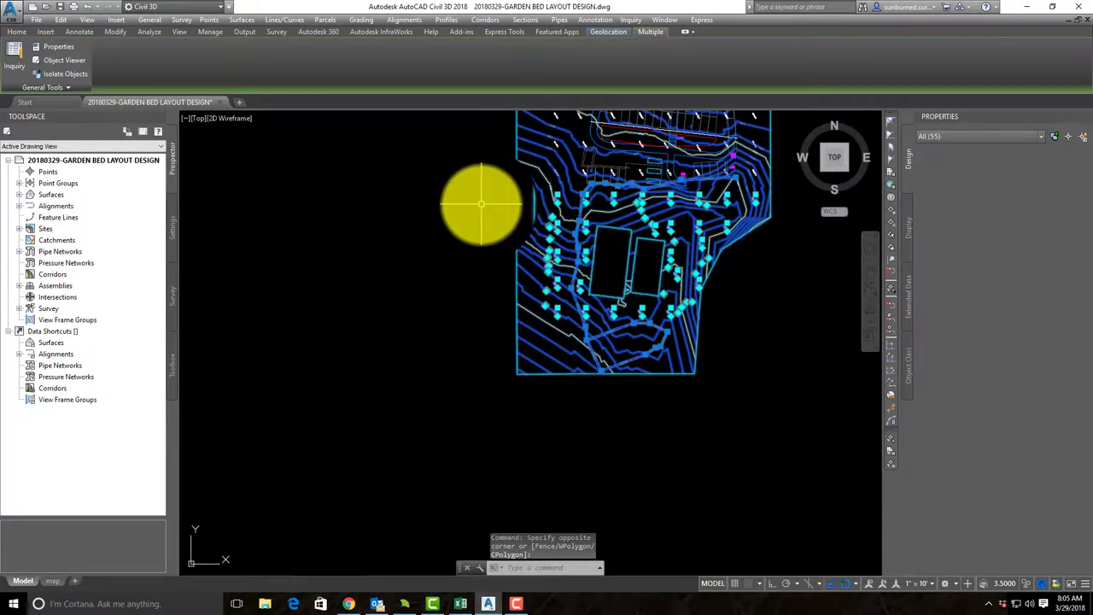
pyautogui.press('Delete')
# - Erase all closed plot polylines on layer GSI 1.5, using Select Similar from the one beside the northern SHED label
pyautogui.moveTo(584, 222); pyautogui.dragTo(536, 403, button='middle')
pyautogui.scroll(6, 593, 221)
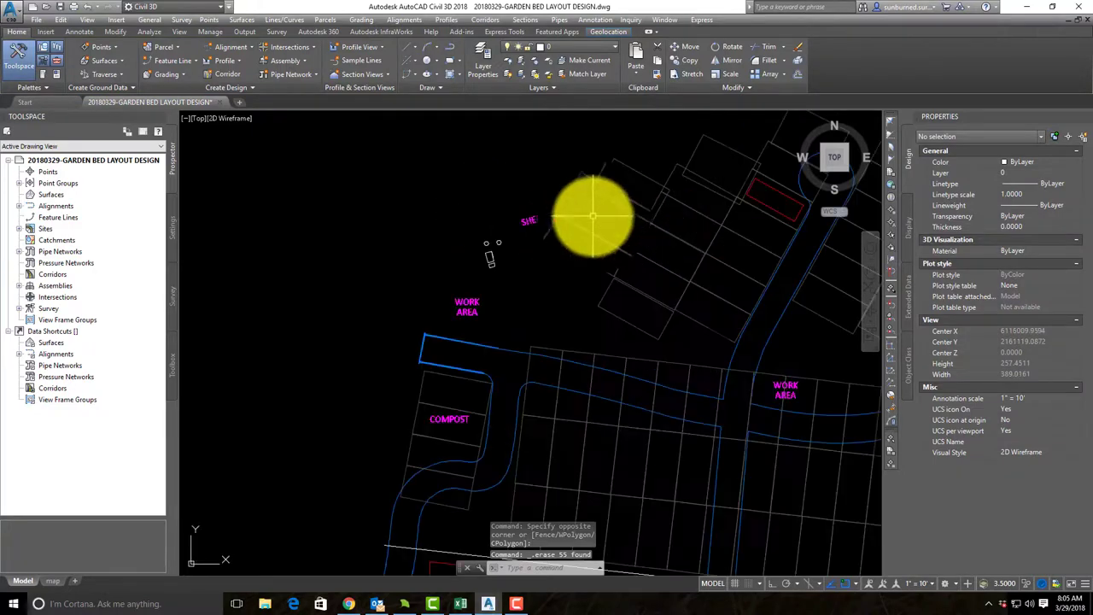
pyautogui.click(627, 211)
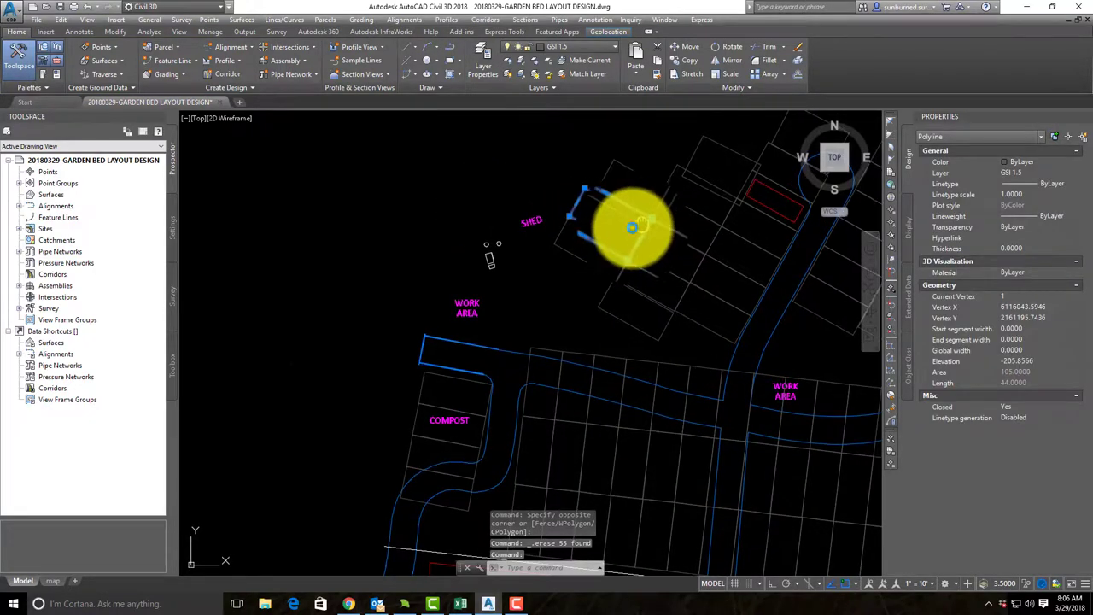
pyautogui.moveTo(639, 224); pyautogui.dragTo(438, 251, button='middle')
pyautogui.rightClick(475, 223)
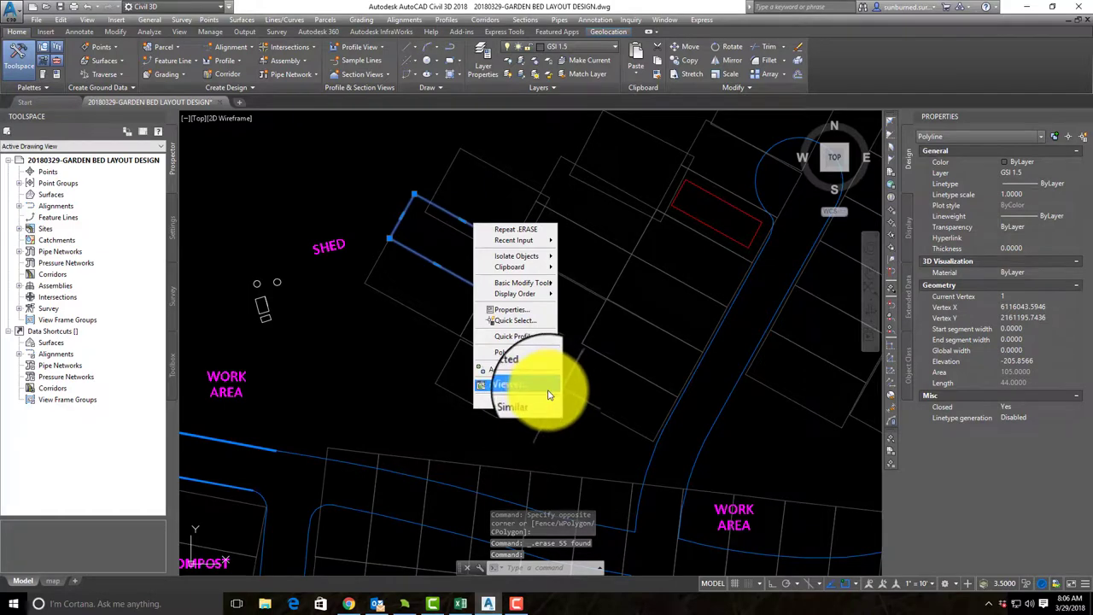
pyautogui.click(538, 409)
pyautogui.scroll(-3, 556, 352)
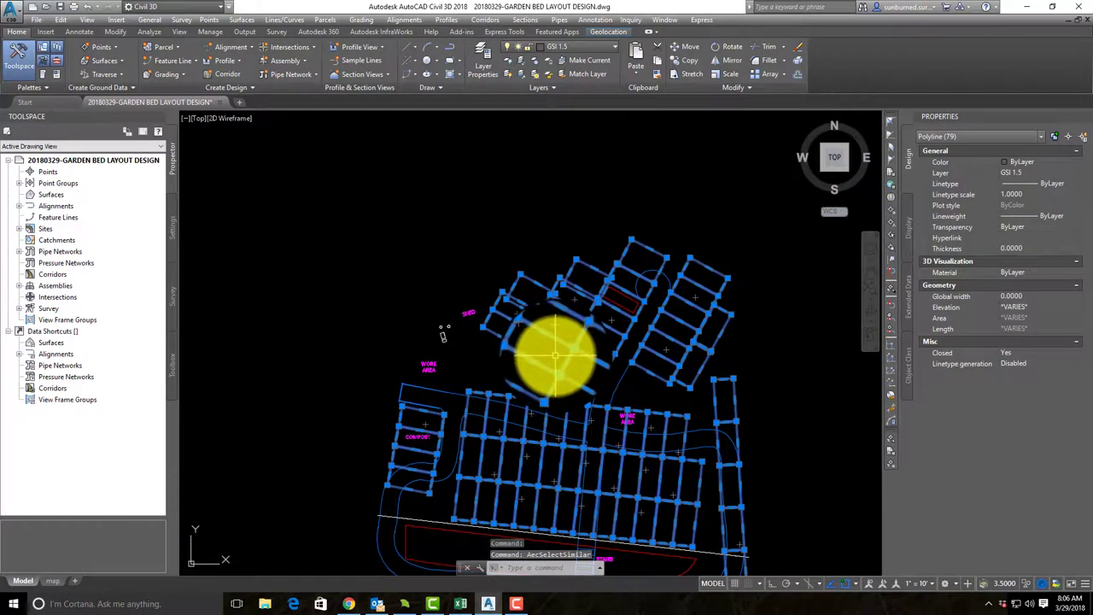
pyautogui.press('Delete')
# - Erase the leftover plot lines west of the three cyan beds south of the path
pyautogui.moveTo(561, 366)
pyautogui.mouseDown(button='middle')
pyautogui.moveTo(610, 288)
pyautogui.moveTo(586, 200)
pyautogui.mouseUp(button='middle')
pyautogui.scroll(-2, 585, 248)
pyautogui.scroll(4, 569, 307)
pyautogui.moveTo(608, 379); pyautogui.dragTo(683, 299, button='middle')
pyautogui.click(555, 408)
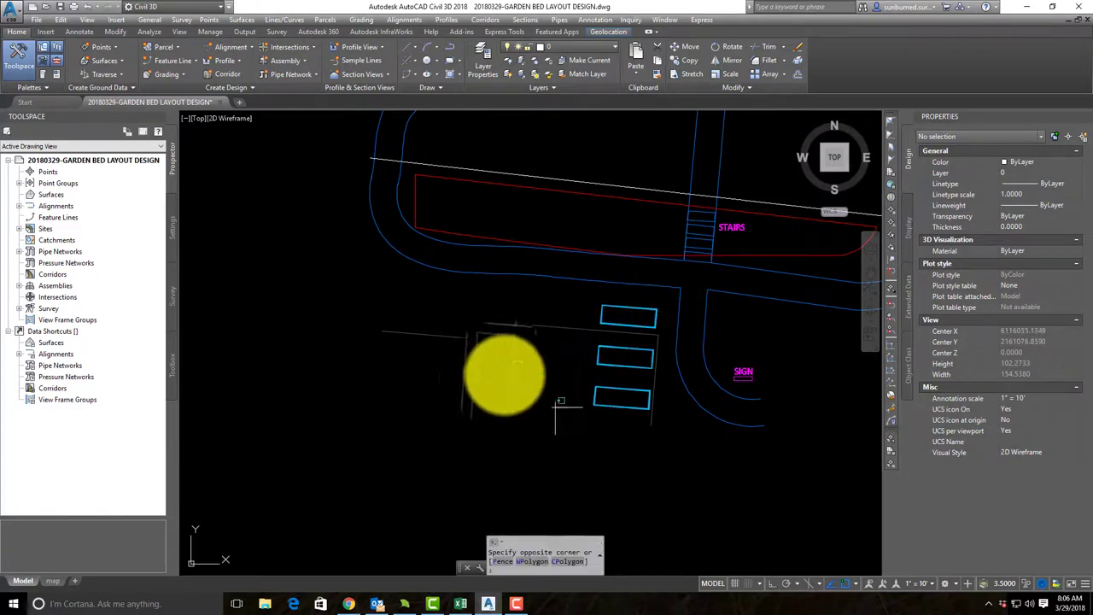
pyautogui.click(432, 329)
pyautogui.press('Delete')
pyautogui.click(649, 320)
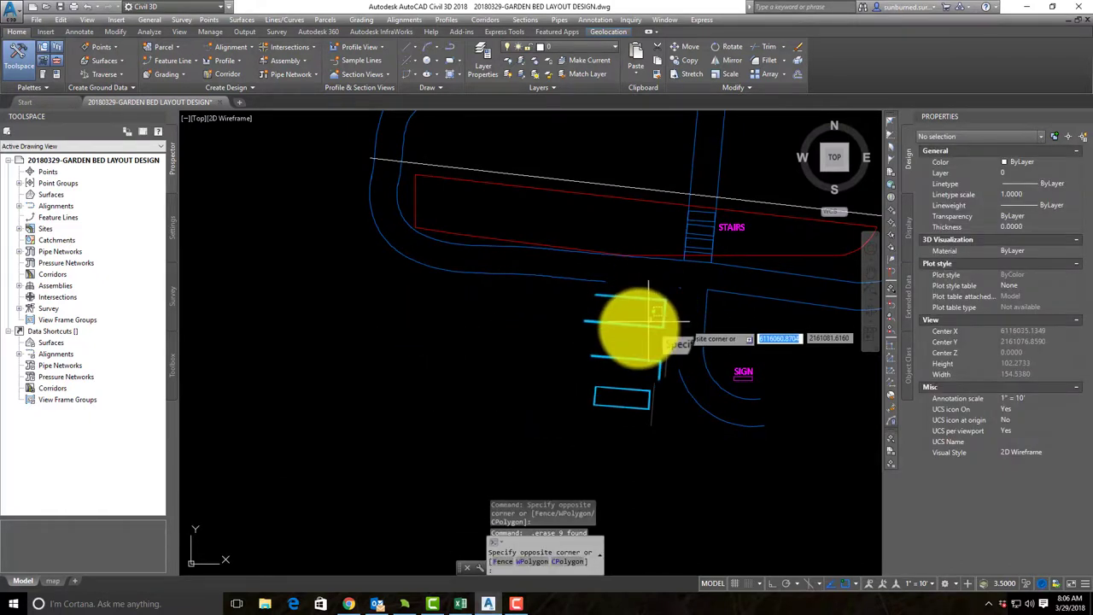
pyautogui.click(635, 325)
pyautogui.moveTo(676, 331); pyautogui.dragTo(543, 381, button='middle')
pyautogui.scroll(-2, 525, 363)
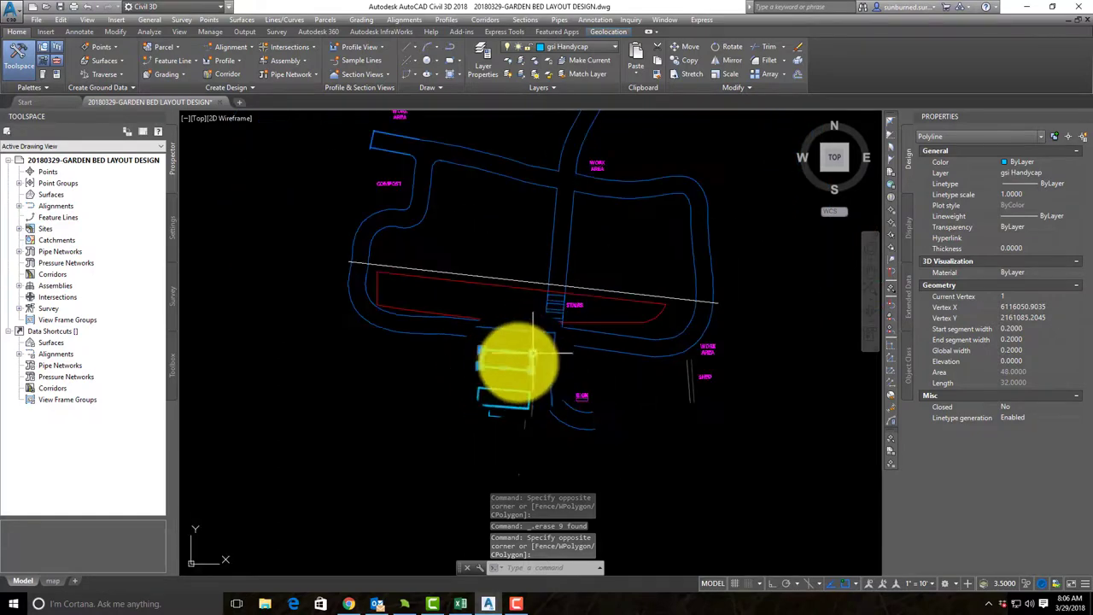
pyautogui.click(528, 420)
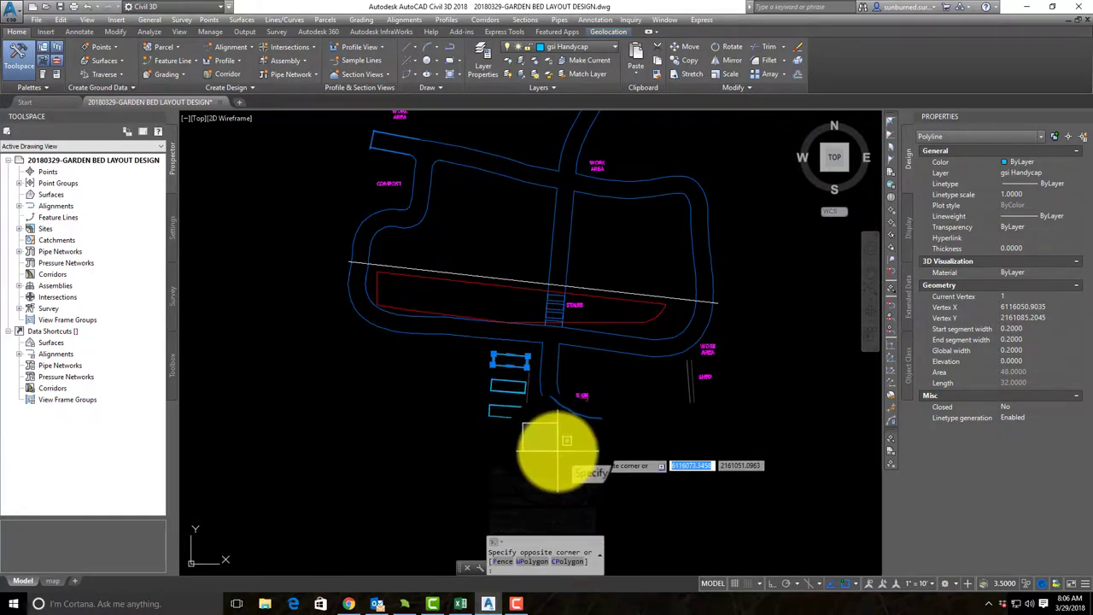
pyautogui.press('Escape')
pyautogui.press('Escape')
# - Erase the line along the east side of the three cyan beds and the leftover lines by the southeastern SHED label
pyautogui.scroll(4, 532, 398)
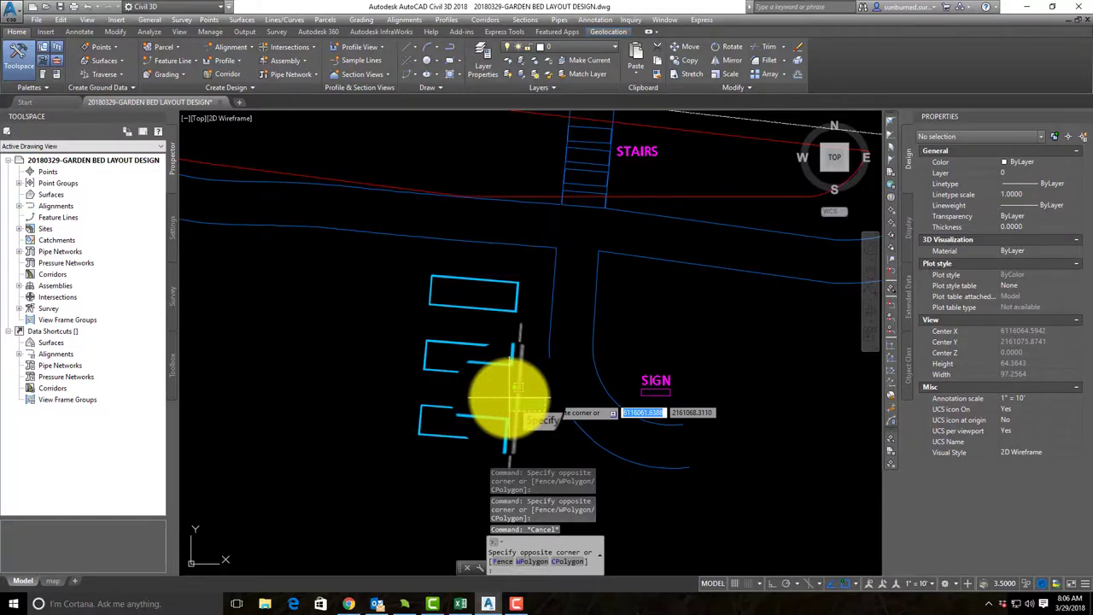
pyautogui.click(512, 397)
pyautogui.scroll(-4, 524, 398)
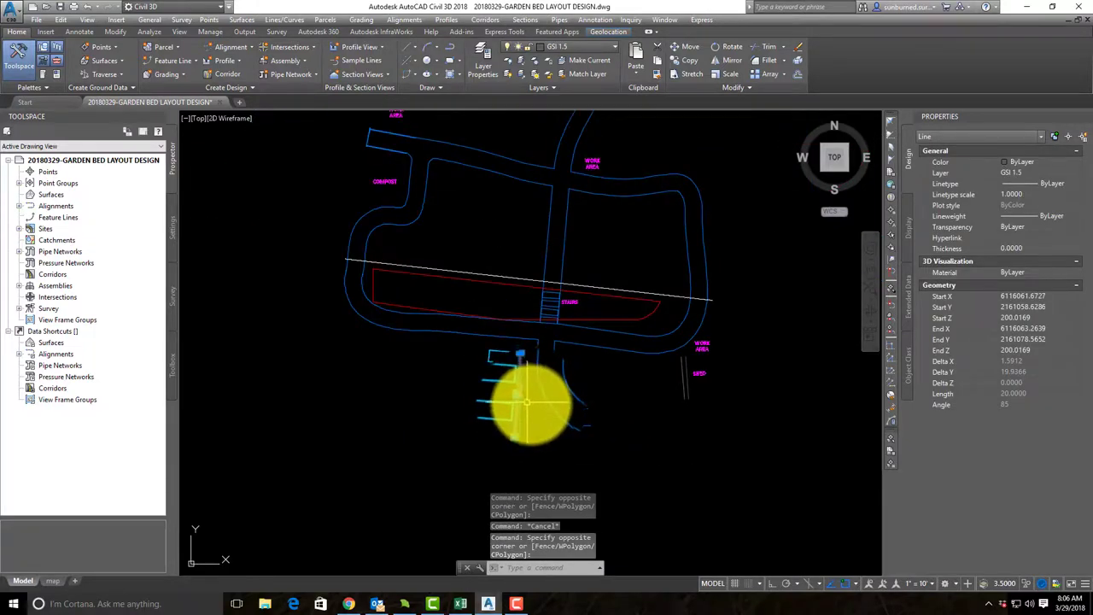
pyautogui.press('Delete')
pyautogui.scroll(4, 734, 407)
pyautogui.click(711, 411)
pyautogui.click(547, 381)
pyautogui.press('Delete')
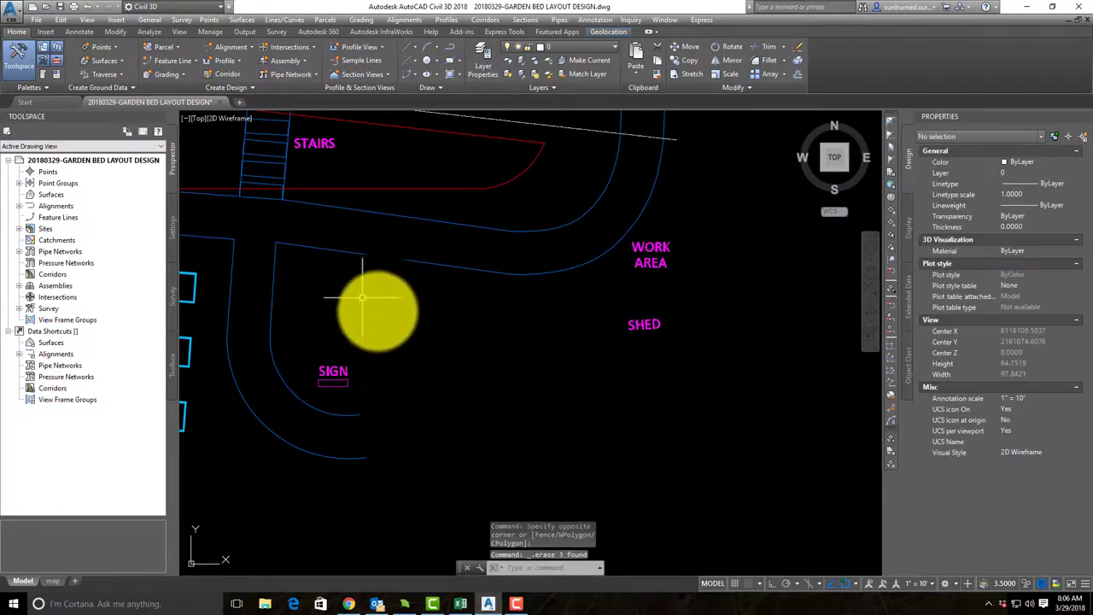
# - Erase the long red outline and the white line that cross the stairs
pyautogui.moveTo(372, 308); pyautogui.dragTo(931, 557, button='middle')
pyautogui.scroll(-2, 661, 389)
pyautogui.moveTo(673, 395); pyautogui.dragTo(533, 392, button='middle')
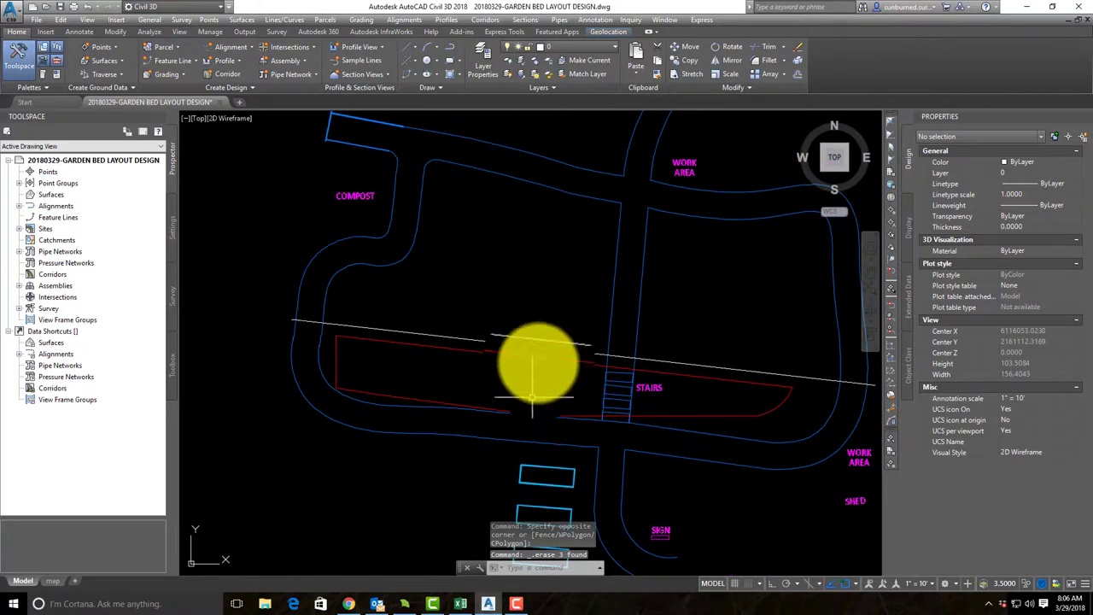
pyautogui.click(542, 358)
pyautogui.press('Delete')
pyautogui.click(544, 347)
pyautogui.moveTo(690, 407); pyautogui.dragTo(609, 391, button='middle')
pyautogui.press('Delete')
# - Examine the stairs, path edges and the SIGN, WORK AREA and SHED labels across the southern half of the site
pyautogui.scroll(-5, 675, 346)
pyautogui.scroll(3, 658, 358)
pyautogui.moveTo(659, 356); pyautogui.dragTo(575, 354, button='middle')
pyautogui.scroll(2, 694, 345)
pyautogui.moveTo(536, 195)
pyautogui.mouseDown(button='middle')
pyautogui.moveTo(667, 296)
pyautogui.moveTo(713, 313)
pyautogui.mouseUp(button='middle')
pyautogui.moveTo(744, 379)
pyautogui.mouseDown(button='middle')
pyautogui.moveTo(679, 362)
pyautogui.moveTo(557, 282)
pyautogui.mouseUp(button='middle')
pyautogui.scroll(-4, 557, 282)
pyautogui.scroll(6, 578, 310)
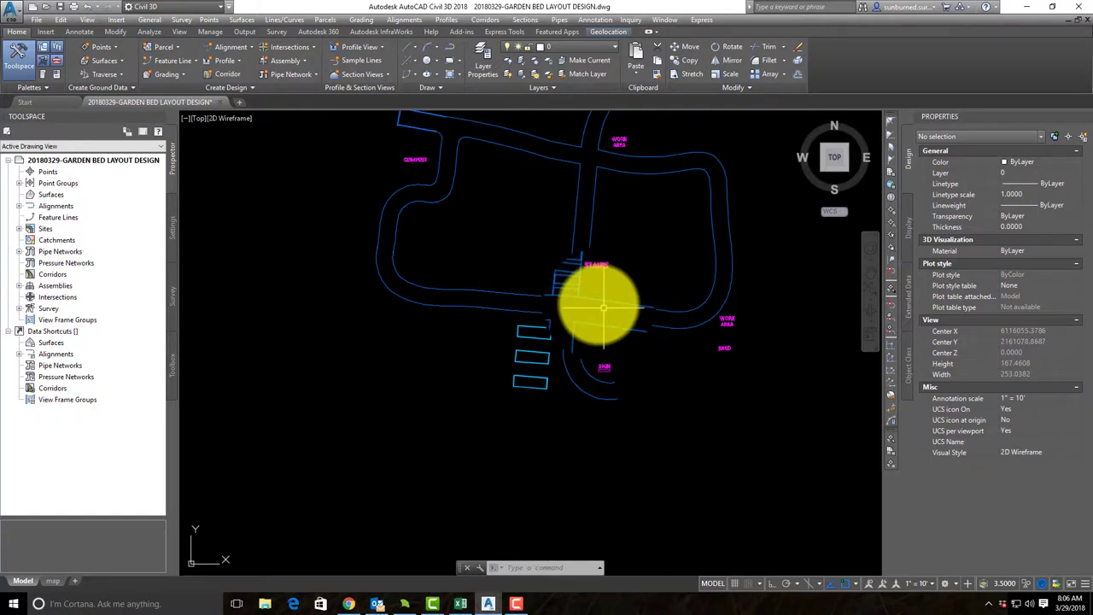
pyautogui.scroll(-2, 598, 302)
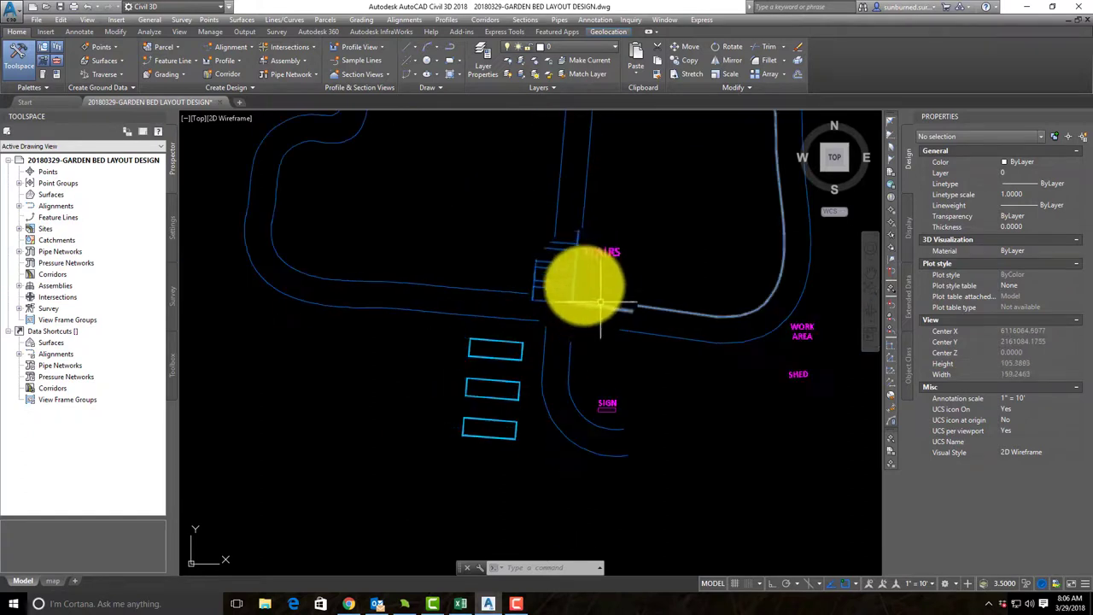
pyautogui.click(556, 248)
pyautogui.press('Escape')
pyautogui.scroll(-4, 690, 371)
pyautogui.scroll(2, 699, 348)
pyautogui.moveTo(699, 351); pyautogui.dragTo(618, 380, button='middle')
pyautogui.scroll(5, 558, 419)
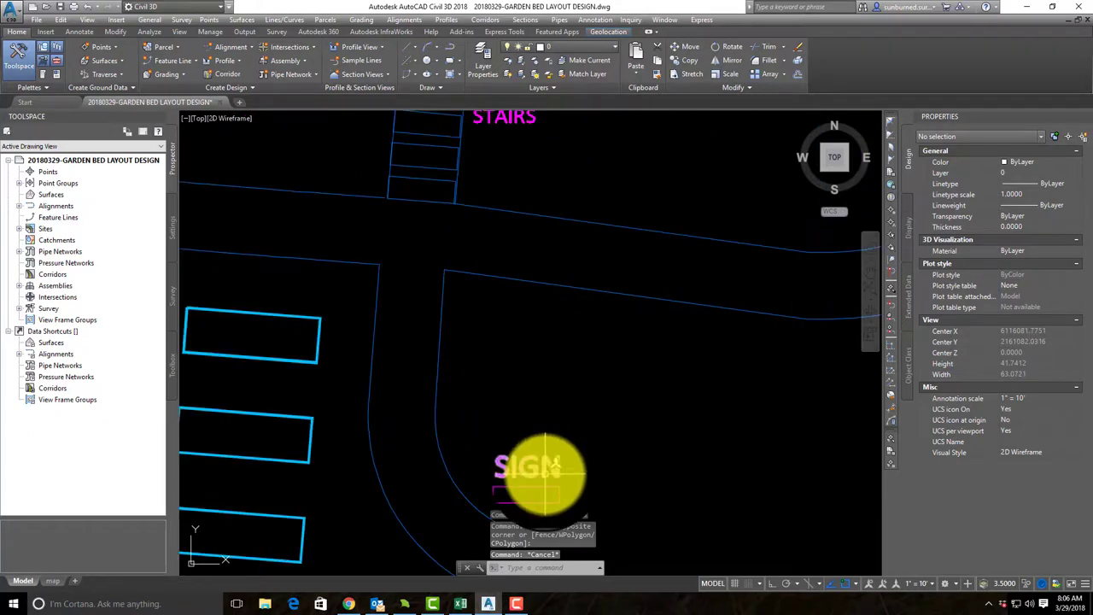
pyautogui.scroll(-3, 547, 463)
pyautogui.scroll(4, 560, 461)
pyautogui.scroll(-4, 541, 476)
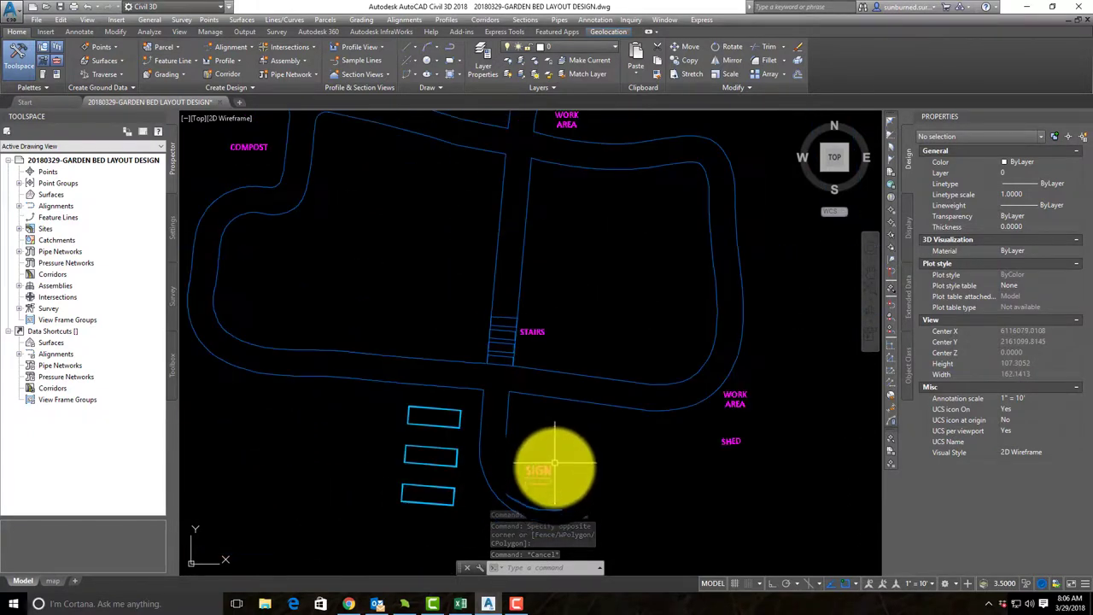
pyautogui.scroll(2, 754, 406)
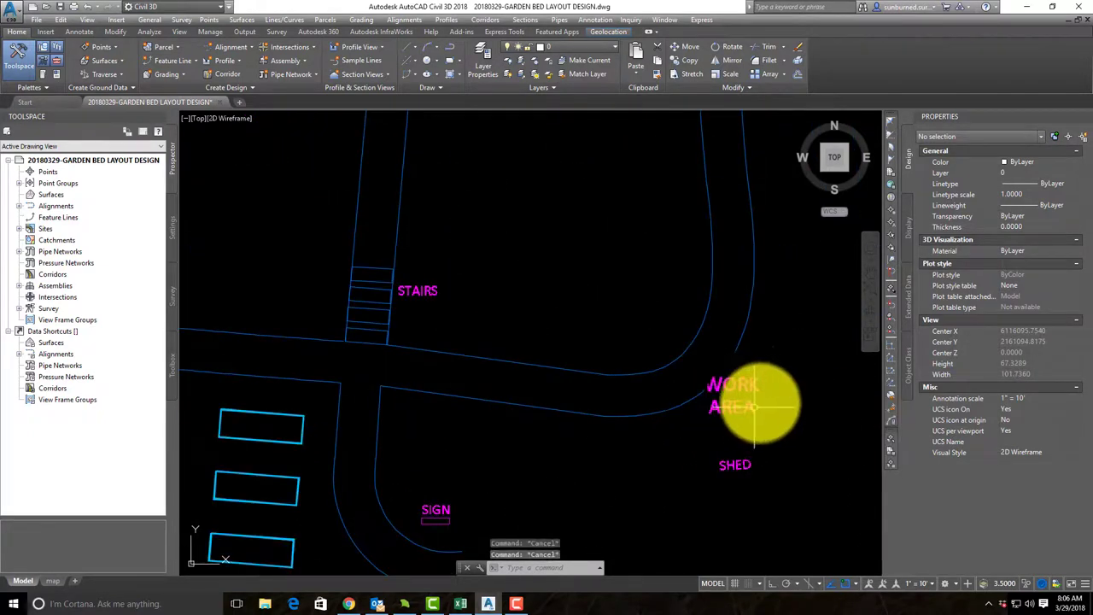
pyautogui.scroll(-6, 762, 414)
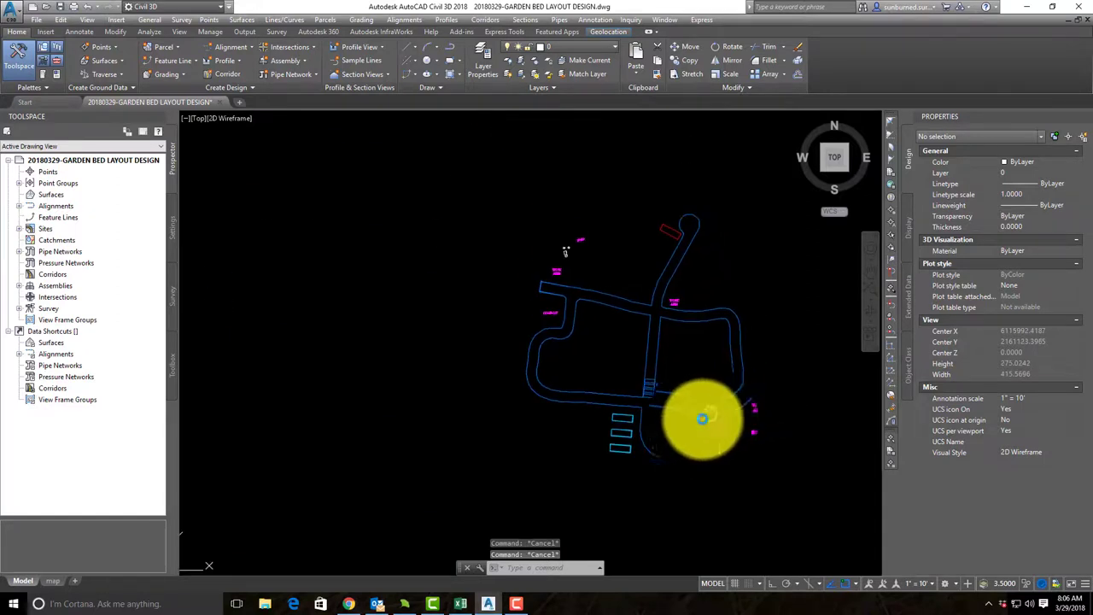
# - Check the layers of the red rectangle near the path's loop end and the small white figure above the northwestern WORK AREA label
pyautogui.click(665, 241)
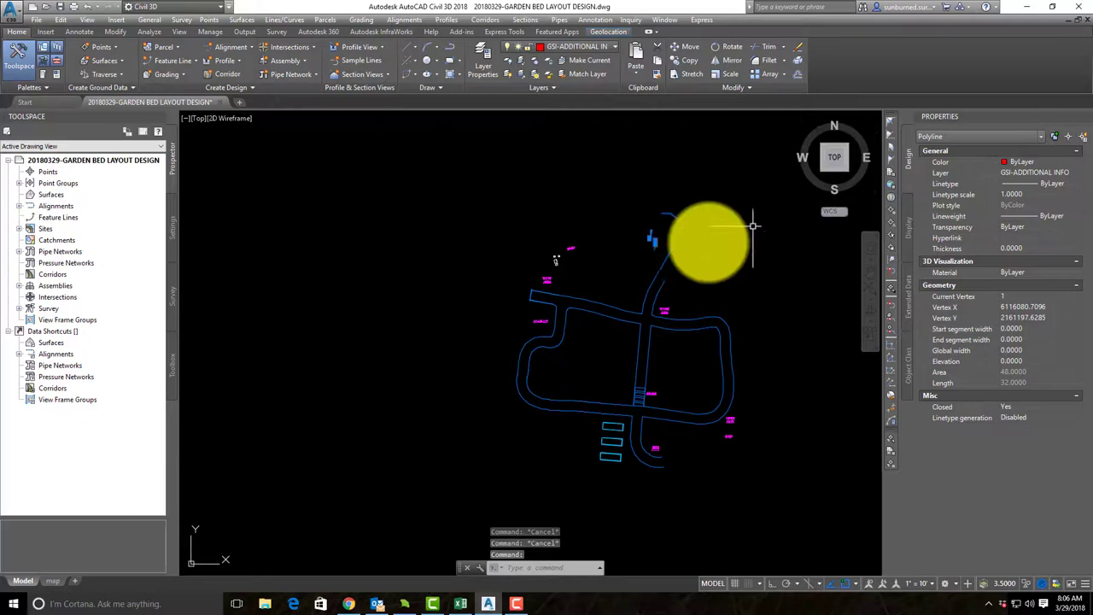
pyautogui.scroll(3, 662, 244)
pyautogui.press('Escape')
pyautogui.scroll(-3, 675, 242)
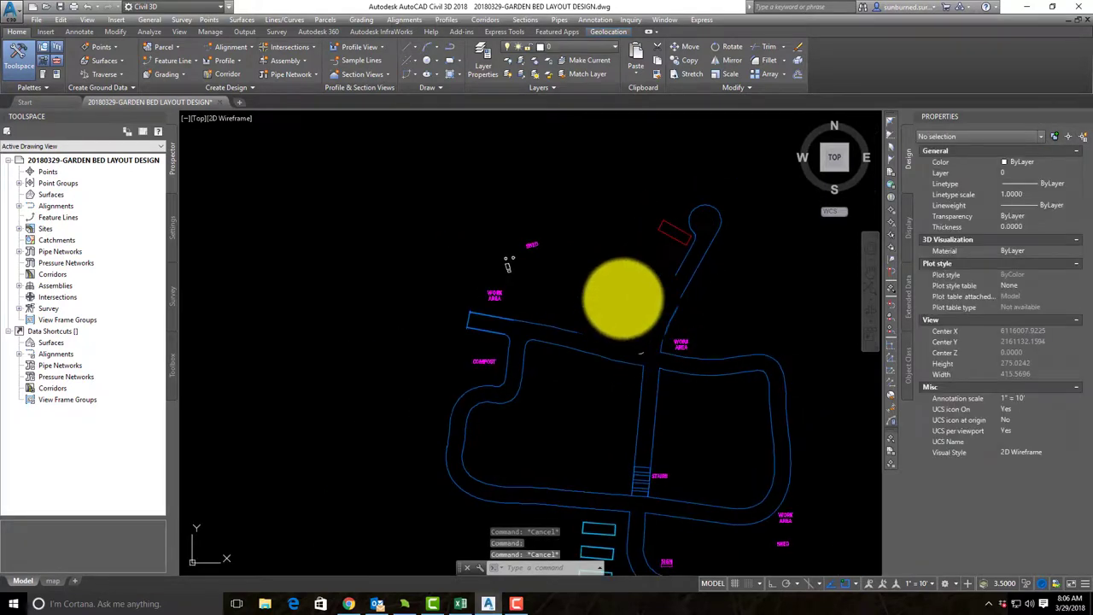
pyautogui.scroll(4, 513, 218)
pyautogui.click(468, 183)
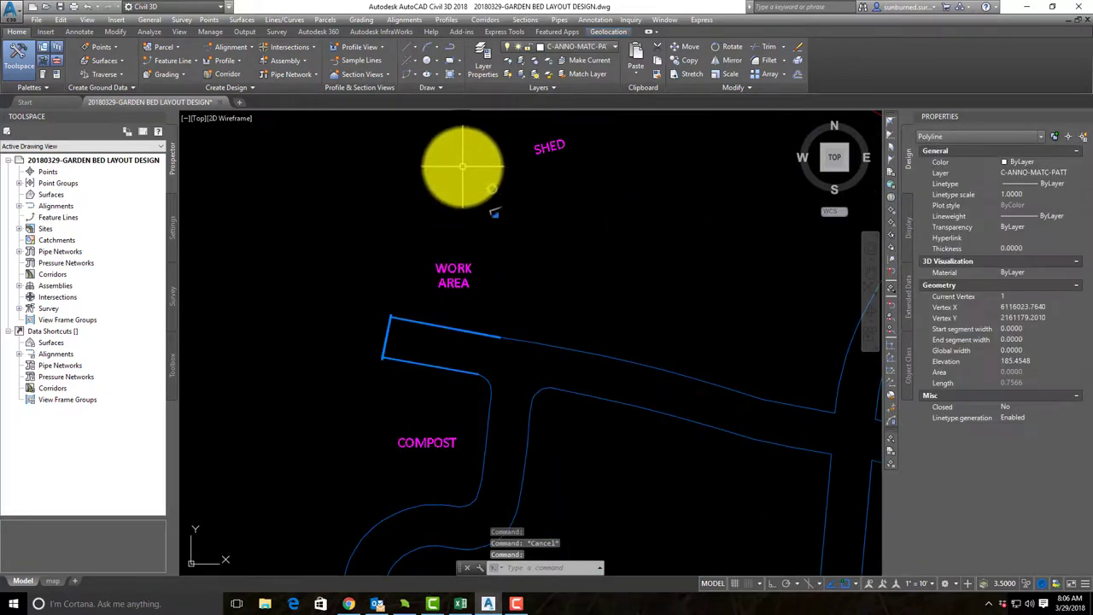
pyautogui.press('Escape')
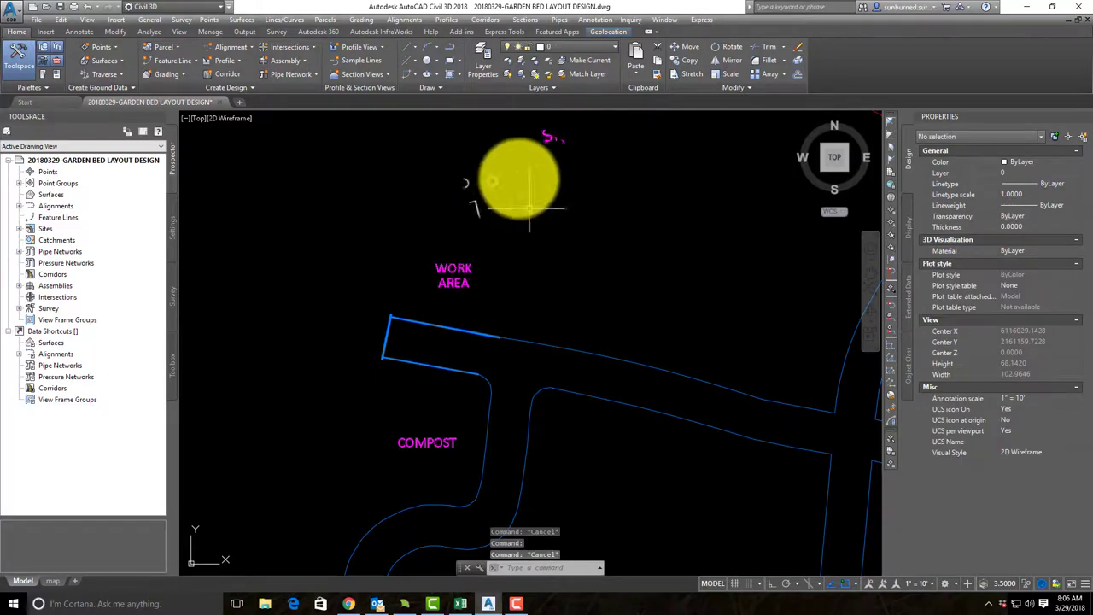
pyautogui.scroll(-3, 508, 209)
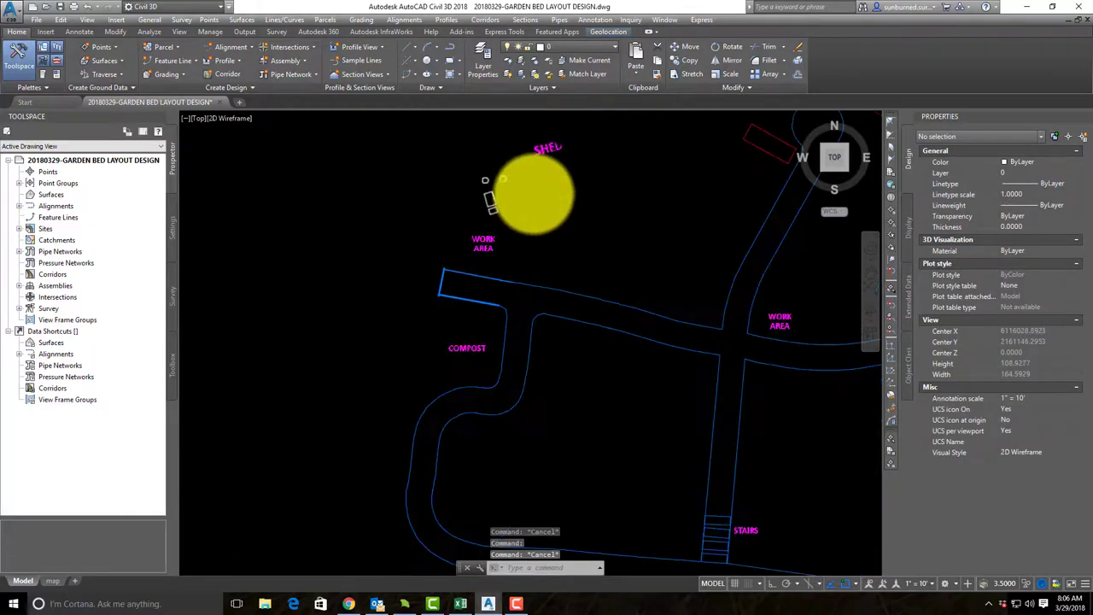
pyautogui.scroll(-3, 623, 248)
pyautogui.moveTo(623, 249)
pyautogui.mouseDown(button='middle')
pyautogui.moveTo(598, 317)
pyautogui.moveTo(592, 249)
pyautogui.mouseUp(button='middle')
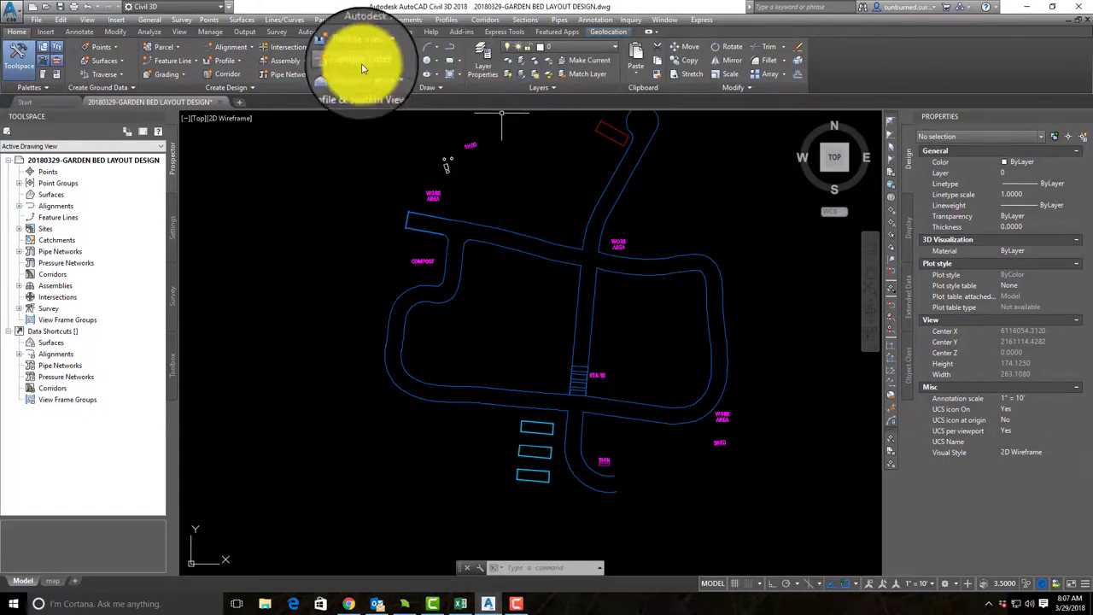
# - Create a new layer named TEXT-MAP LABELS and set its colour to yellow
pyautogui.click(481, 53)
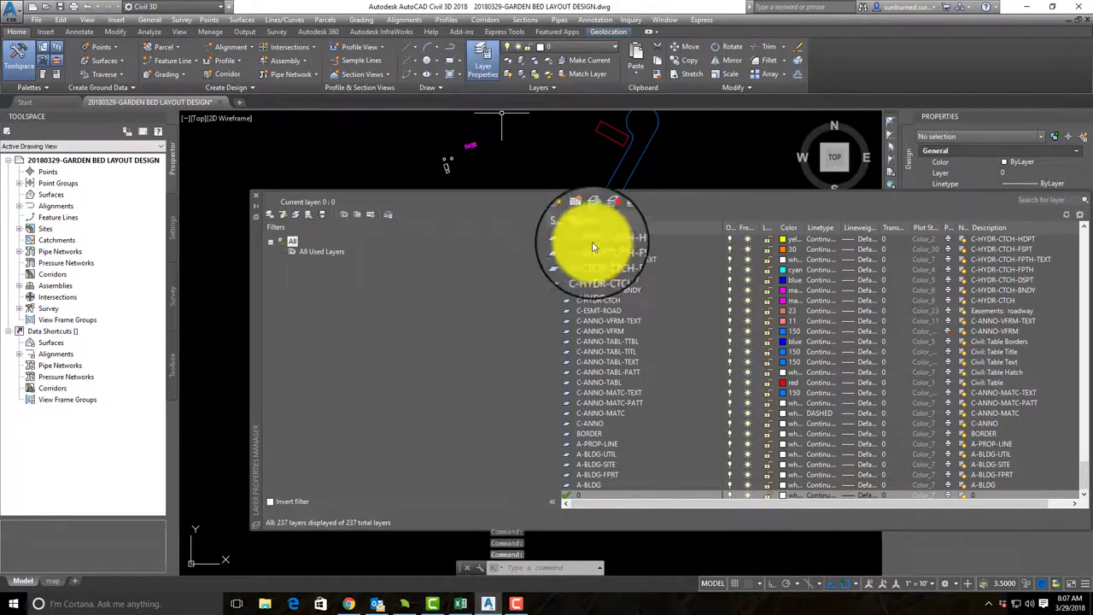
pyautogui.click(568, 215)
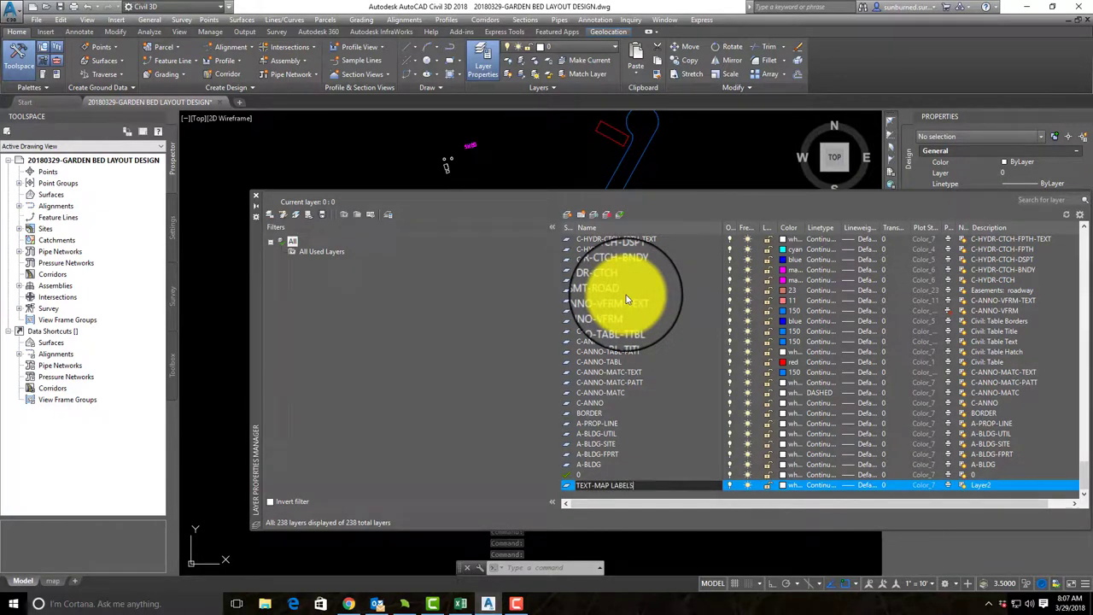
pyautogui.click(786, 488)
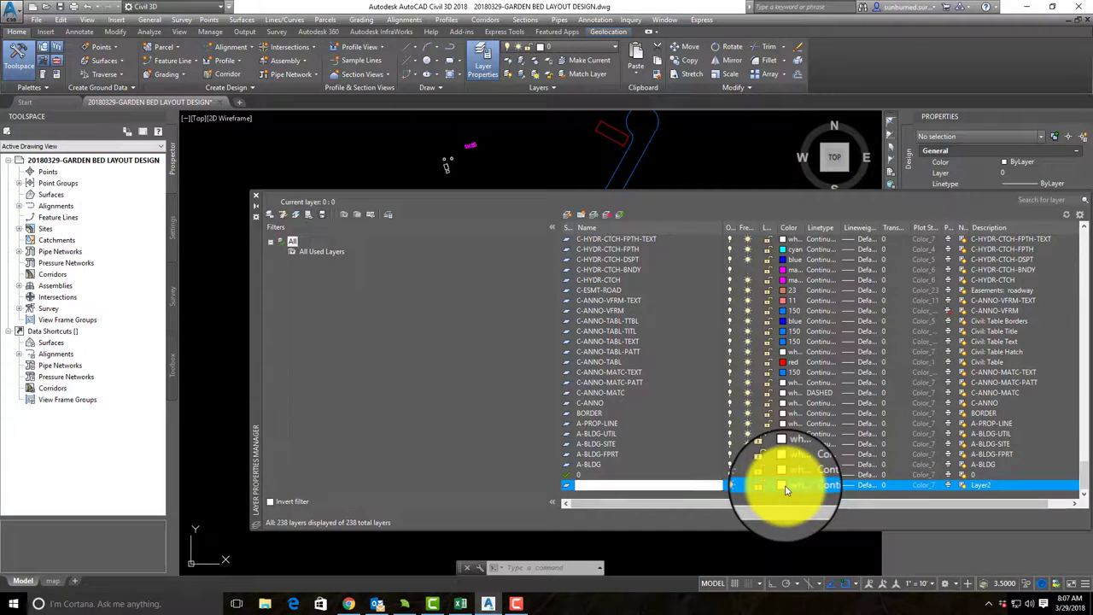
pyautogui.click(784, 485)
pyautogui.click(468, 328)
pyautogui.click(523, 393)
pyautogui.click(557, 182)
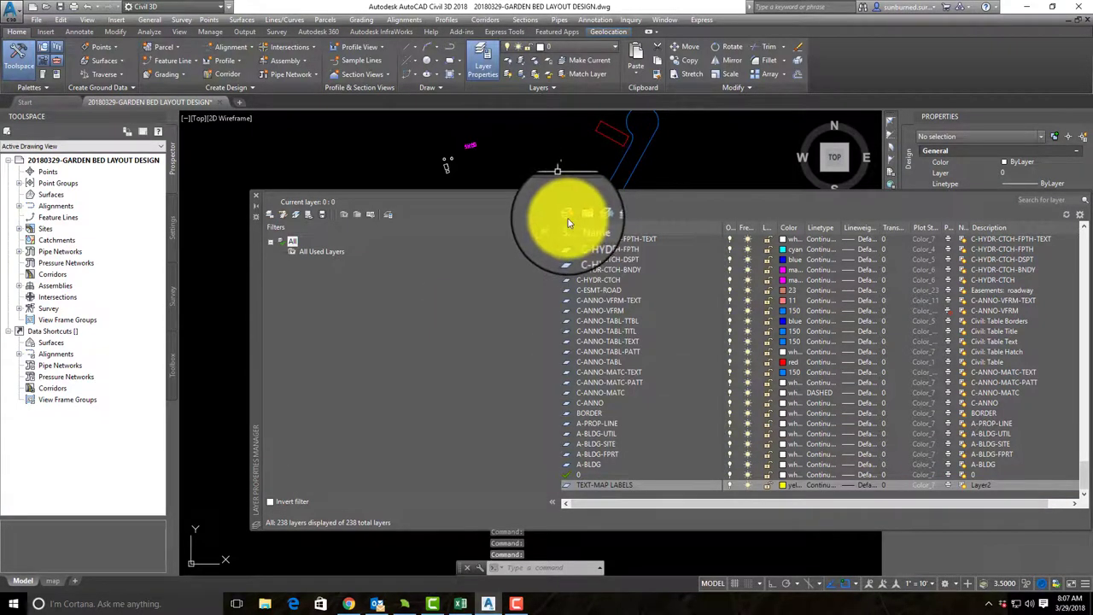
# - Create a layer named LINES-SURFACE UTILITIES and add one more new layer with its default name
pyautogui.click(568, 216)
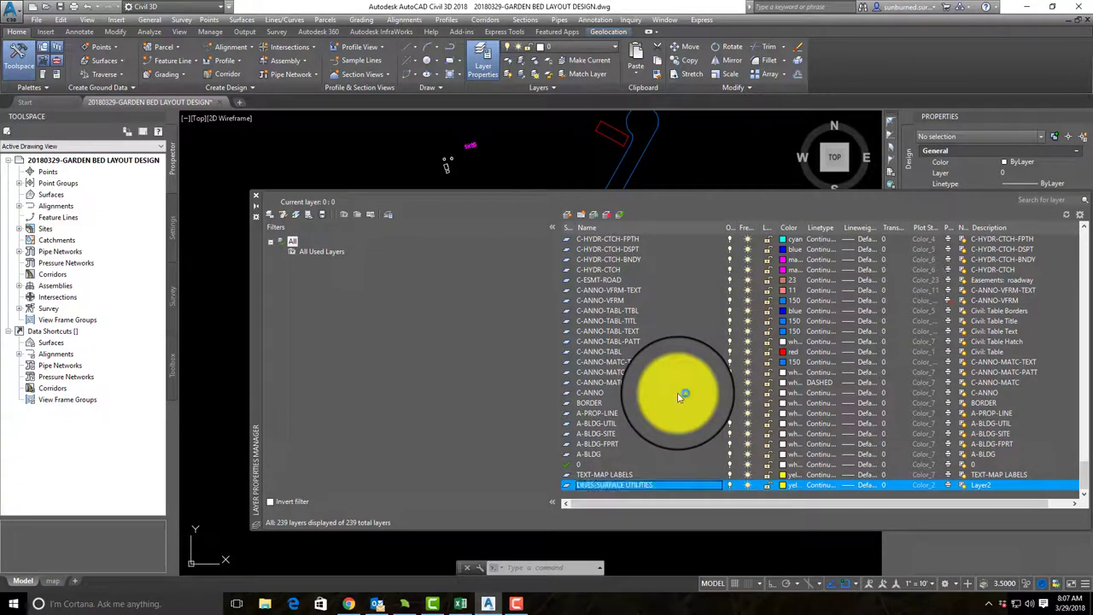
pyautogui.press('Return')
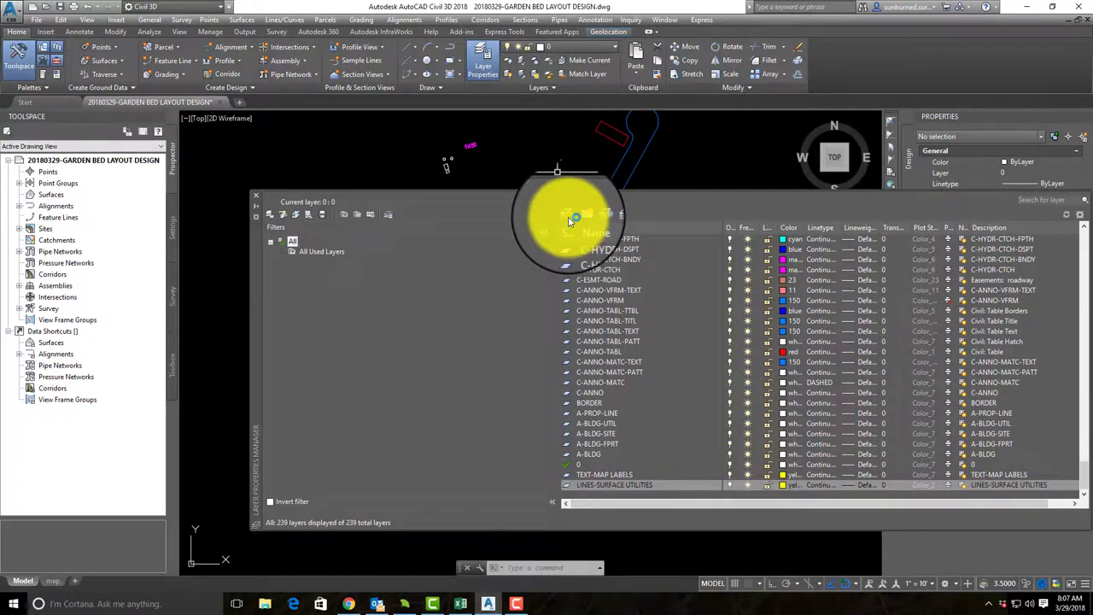
pyautogui.click(568, 216)
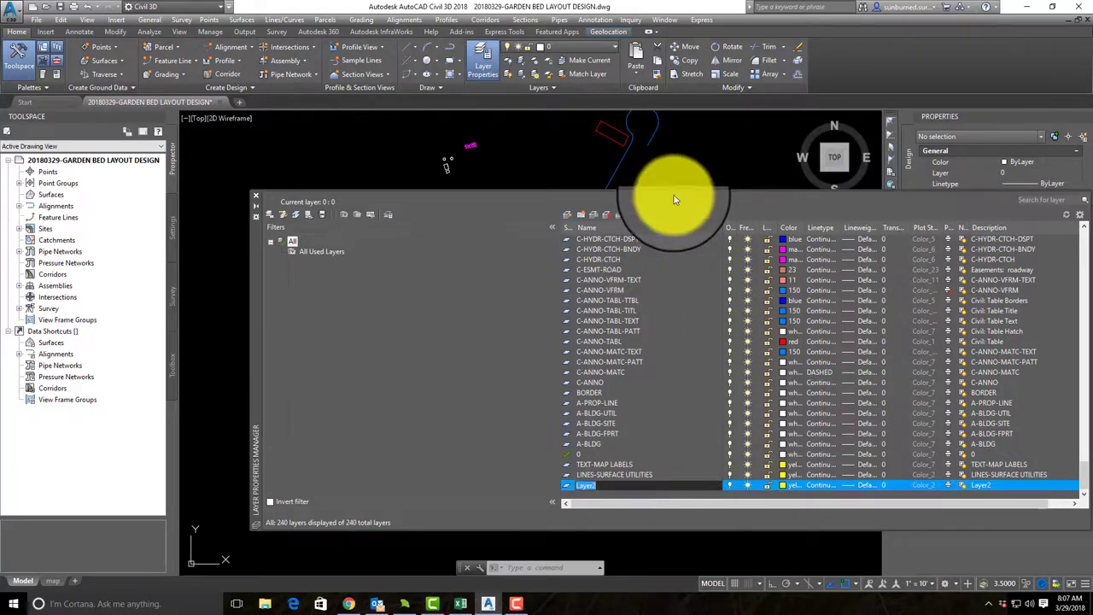
pyautogui.moveTo(254, 300)
pyautogui.mouseDown()
pyautogui.moveTo(623, 305)
pyautogui.moveTo(645, 316)
pyautogui.mouseUp()
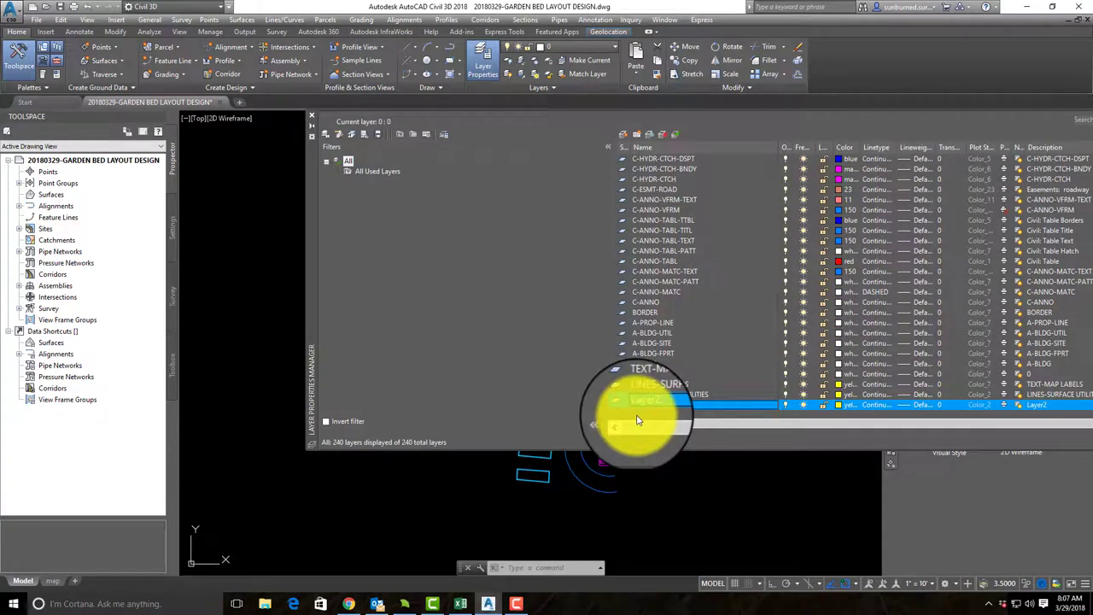
pyautogui.click(644, 396)
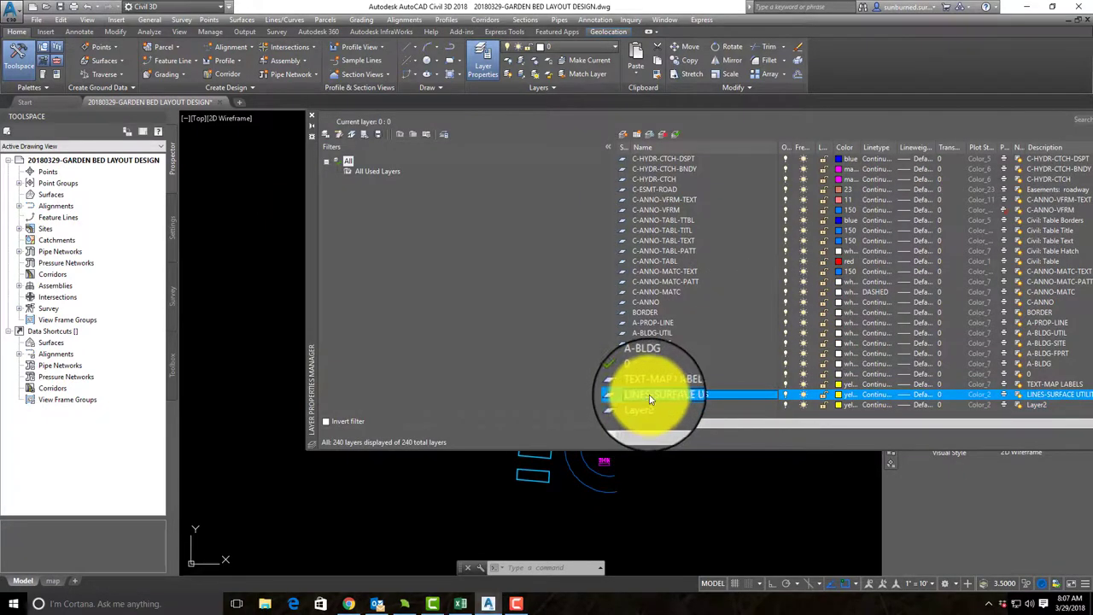
pyautogui.click(313, 117)
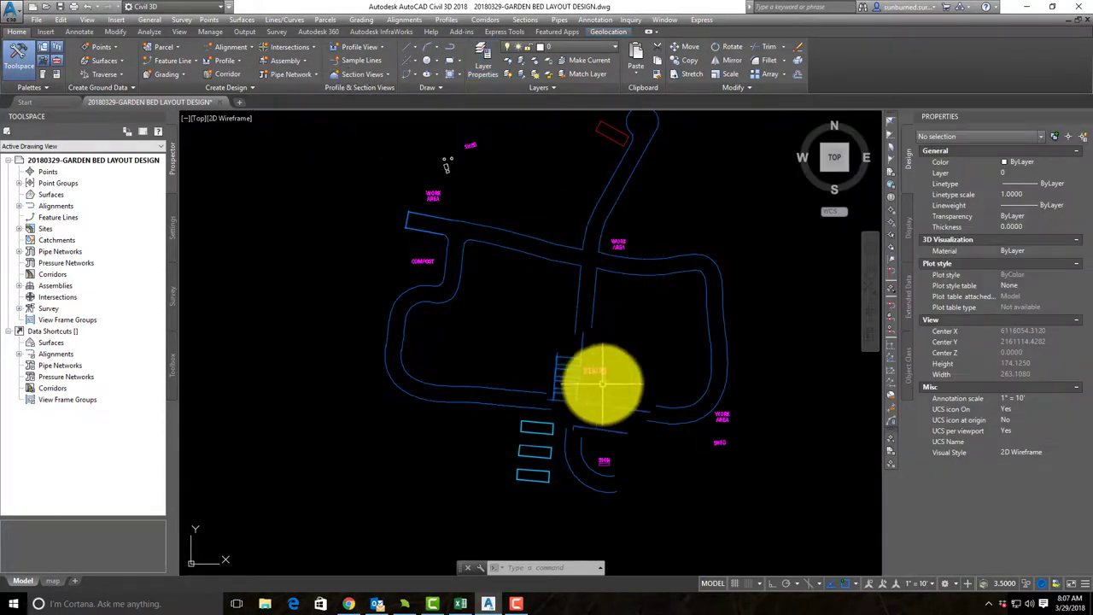
# - Select all text labels similar to the STAIRS label and move them to the TEXT-MAP LABELS layer
pyautogui.click(599, 376)
pyautogui.rightClick(600, 376)
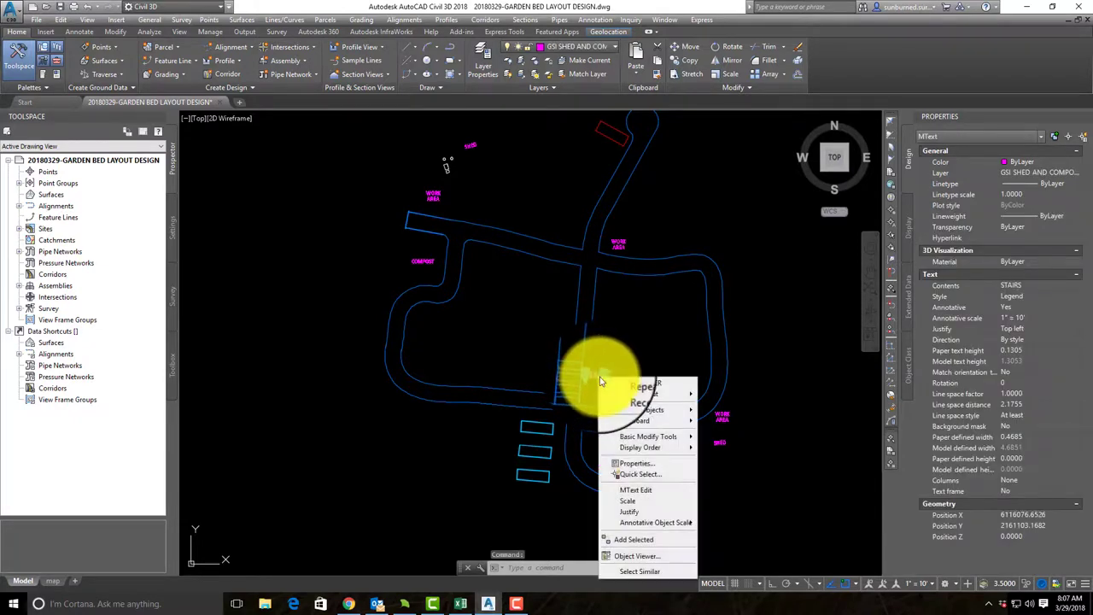
pyautogui.click(632, 571)
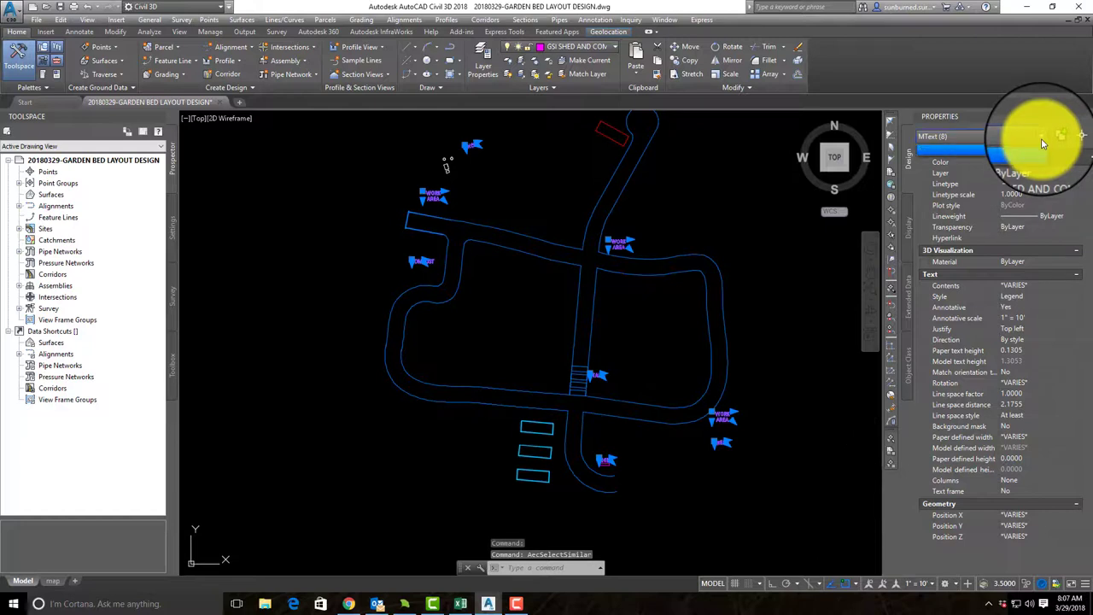
pyautogui.click(1044, 148)
pyautogui.click(1061, 181)
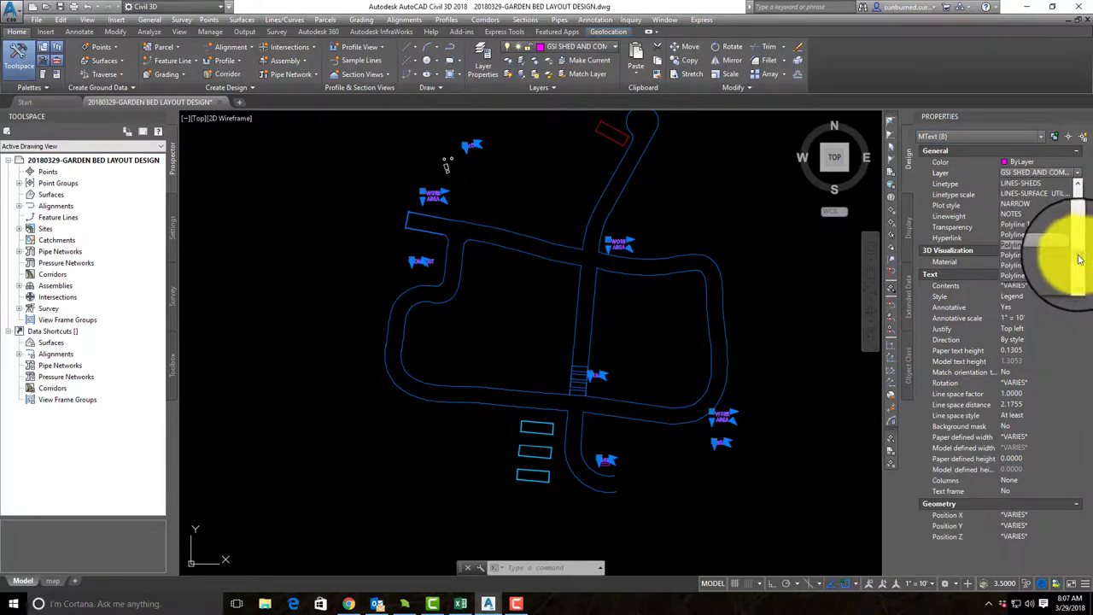
pyautogui.scroll(5, 1042, 236)
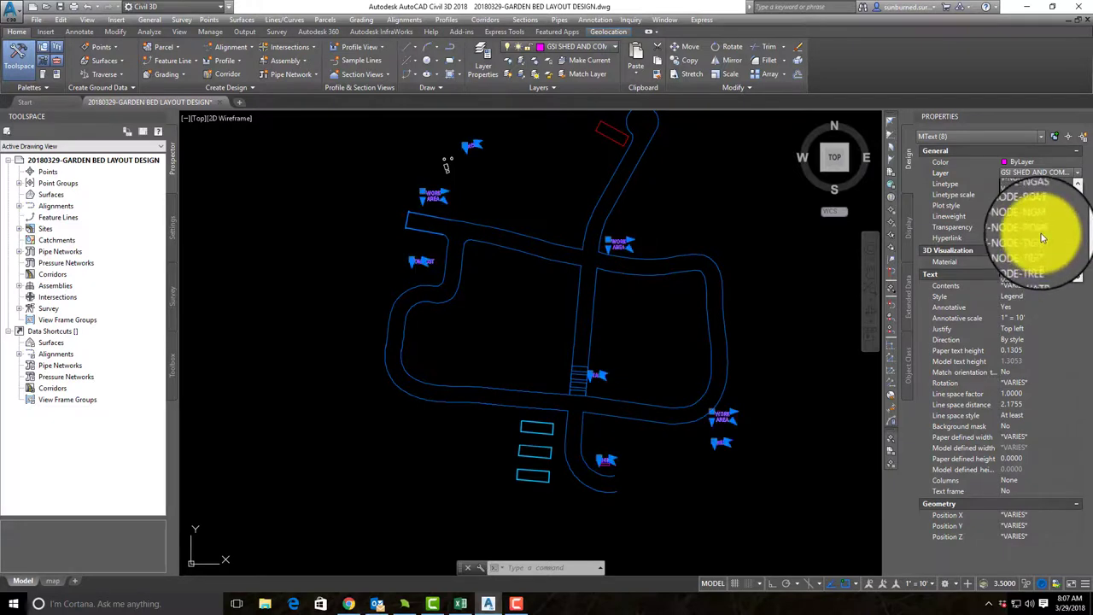
pyautogui.scroll(3, 1042, 238)
pyautogui.scroll(3, 1043, 237)
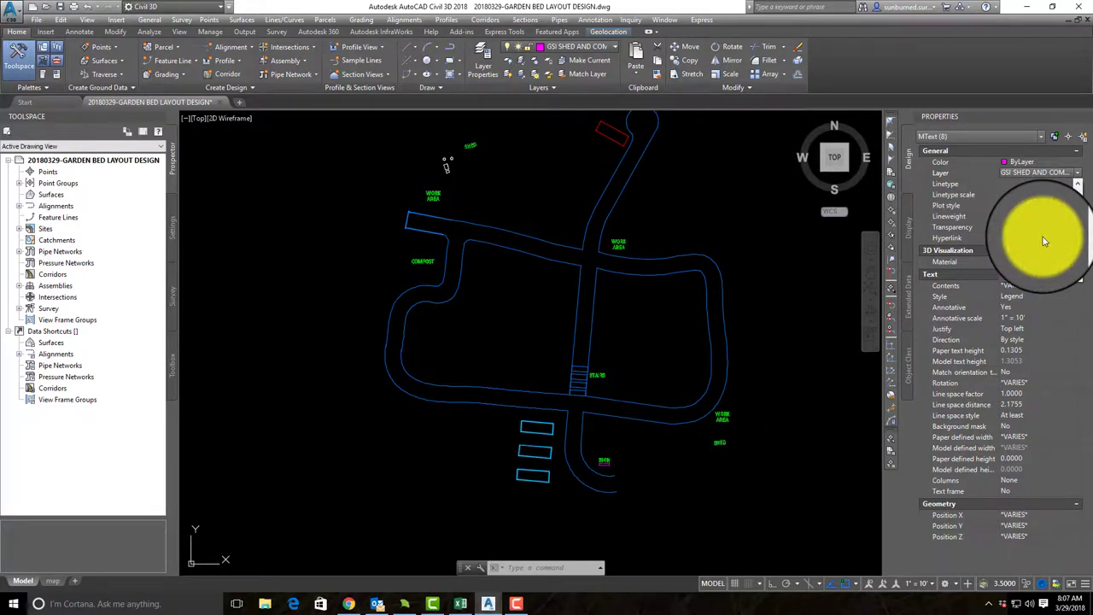
pyautogui.scroll(-3, 1043, 236)
pyautogui.click(1032, 229)
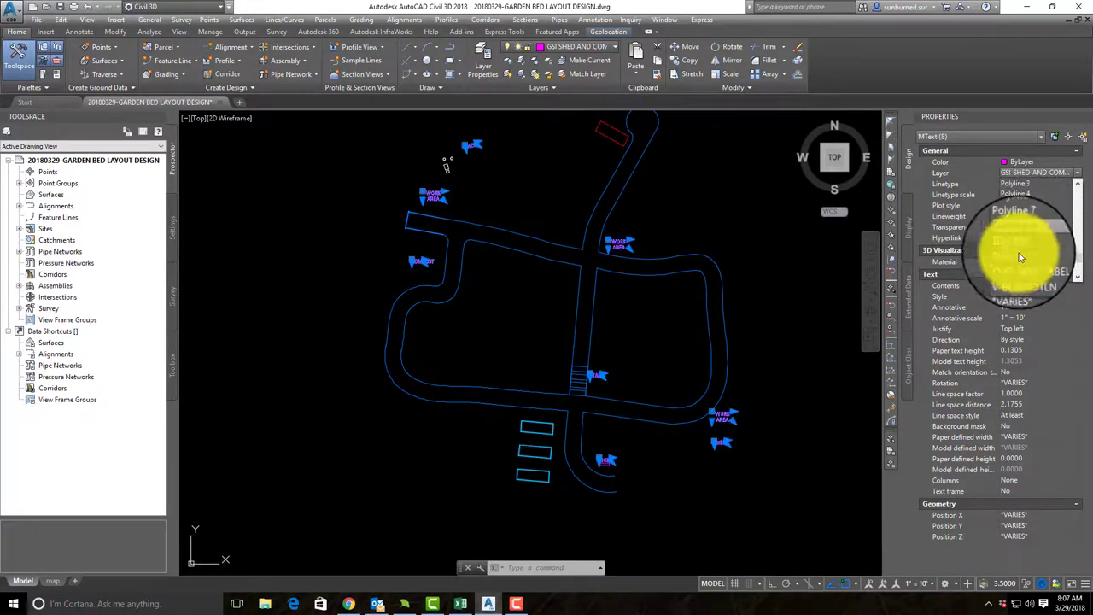
# - Set the justification of the selected map labels to Middle center
pyautogui.click(1038, 330)
pyautogui.click(1038, 384)
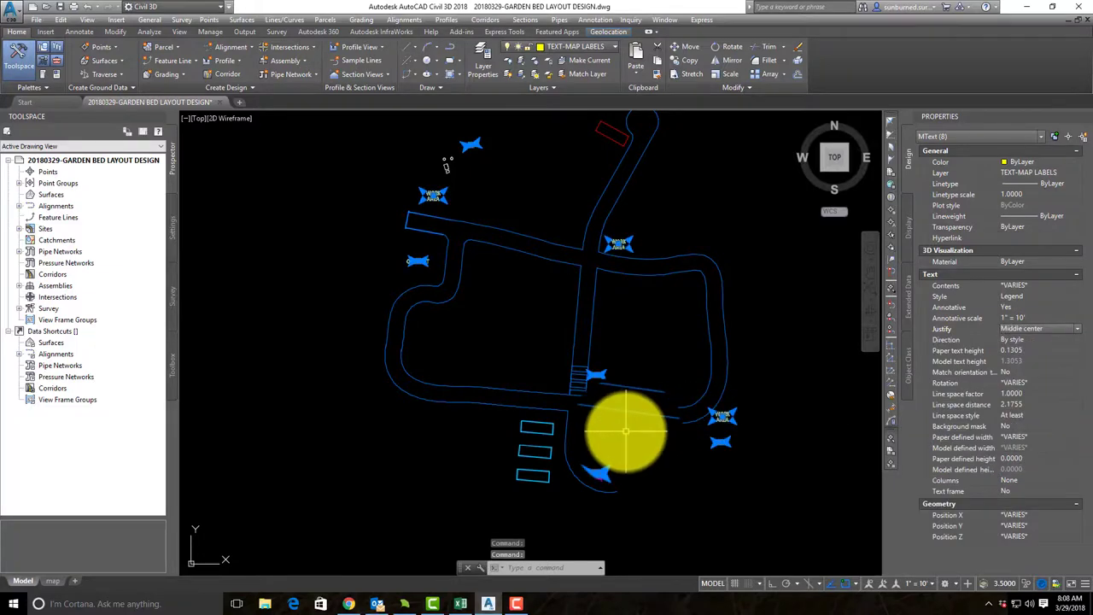
pyautogui.press('Escape')
pyautogui.moveTo(654, 476); pyautogui.dragTo(687, 439, button='middle')
pyautogui.scroll(5, 667, 427)
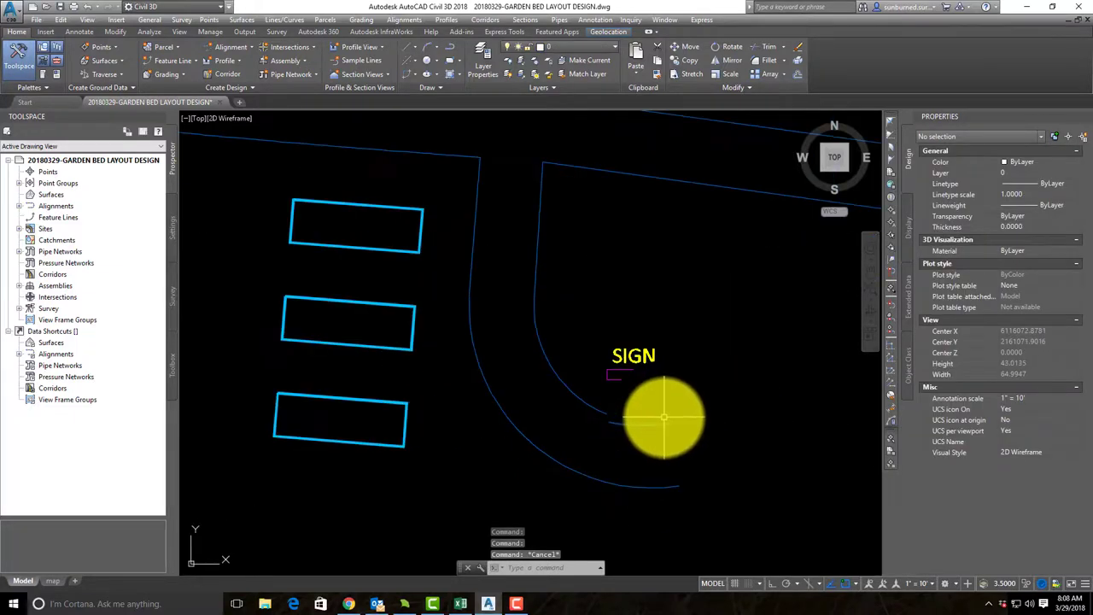
pyautogui.click(633, 368)
pyautogui.scroll(2, 633, 369)
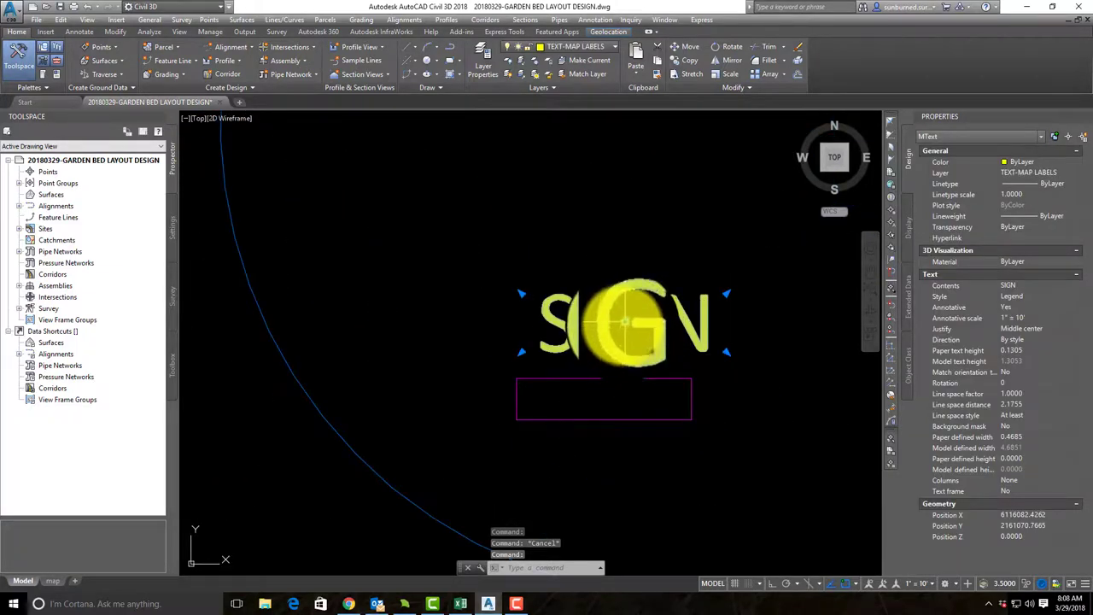
pyautogui.click(623, 323)
pyautogui.press('Escape')
pyautogui.press('Escape')
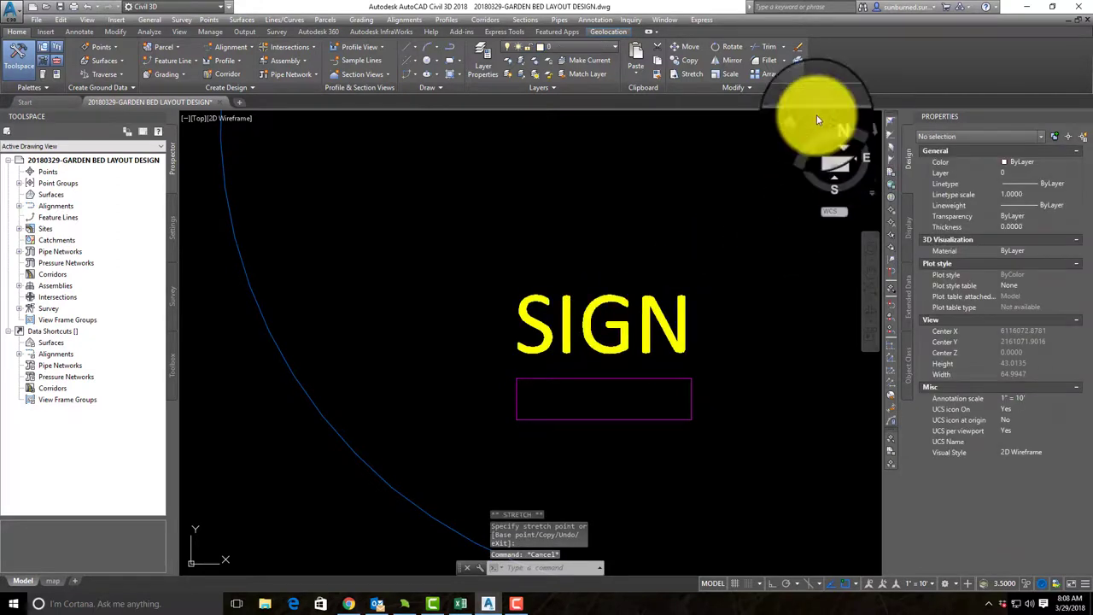
# - Rename the layer Layer2 as LINES-SIGN
pyautogui.click(482, 60)
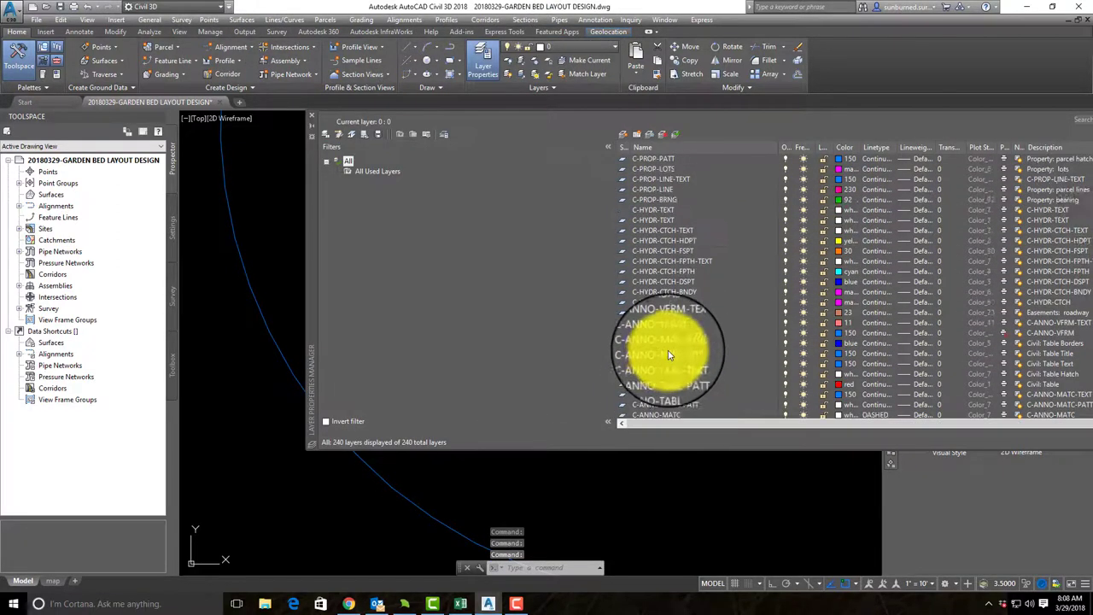
pyautogui.scroll(4, 668, 355)
pyautogui.scroll(-15, 735, 168)
pyautogui.scroll(4, 671, 214)
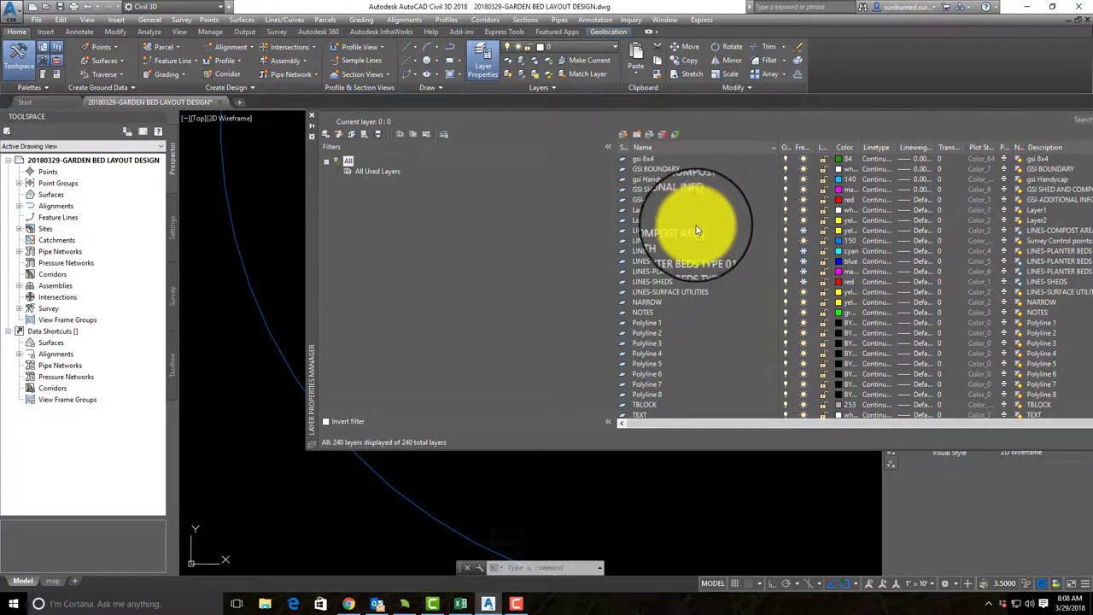
pyautogui.rightClick(651, 226)
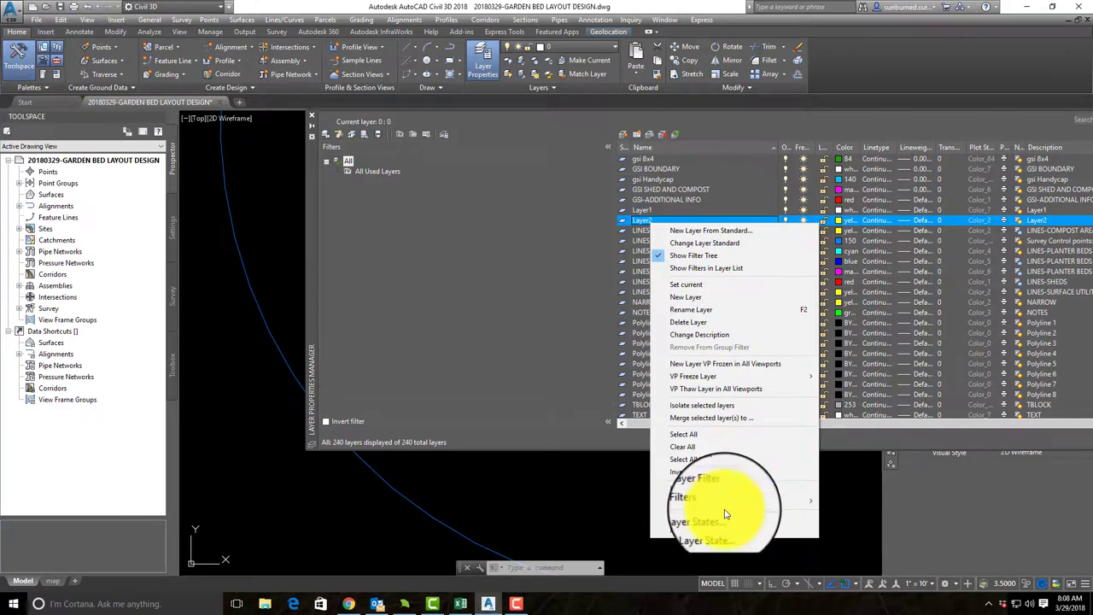
pyautogui.click(716, 310)
pyautogui.write('L')
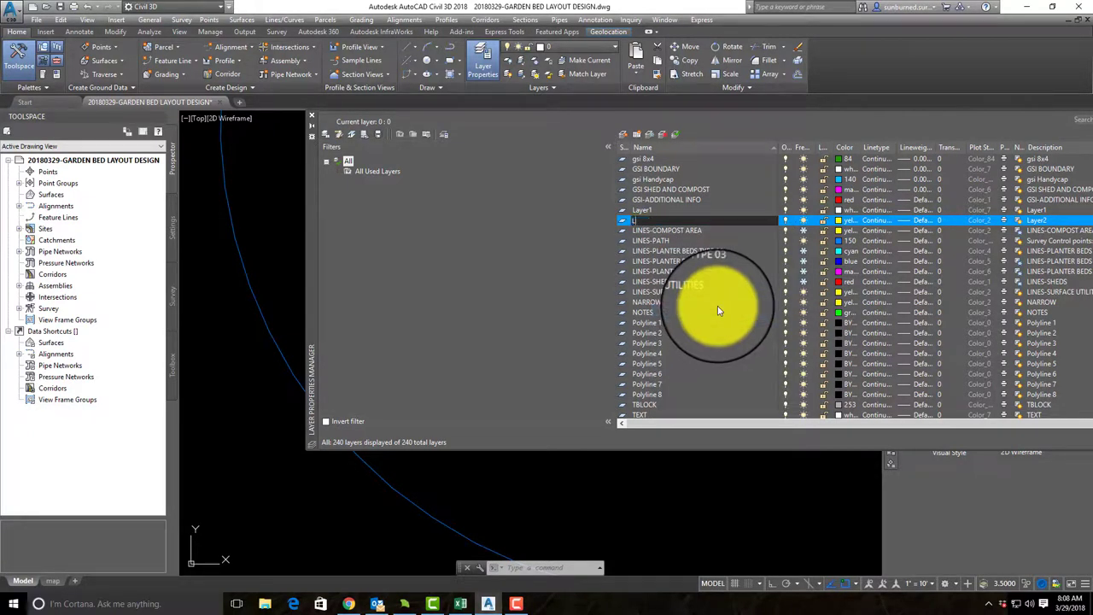
pyautogui.write('INES-SIGN')
pyautogui.press('Return')
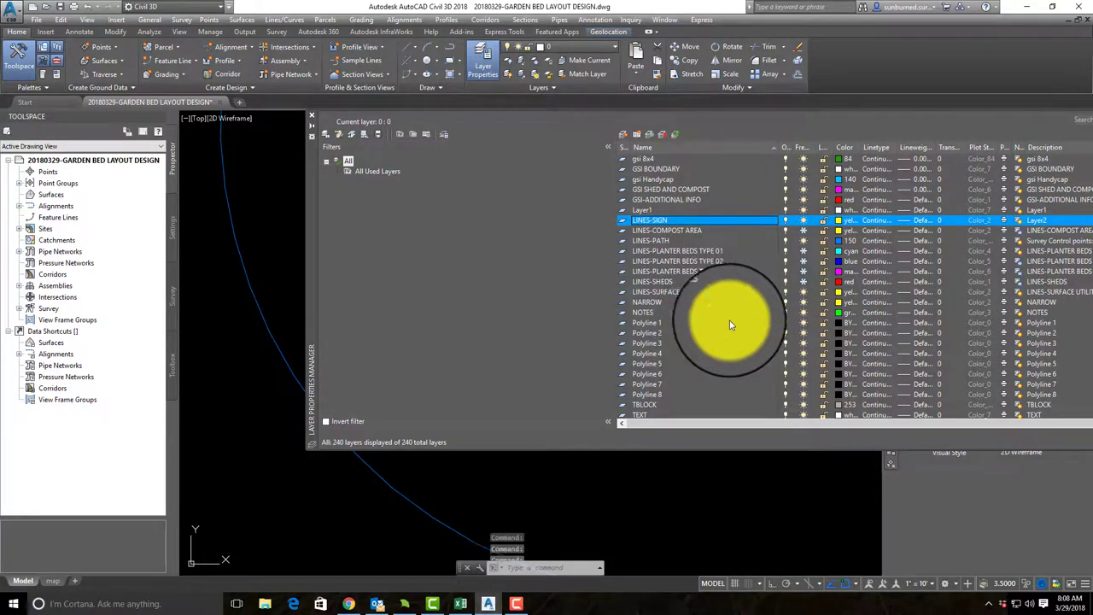
pyautogui.click(312, 116)
# - Move the small rectangle below the SIGN label to the LINES-SIGN layer
pyautogui.click(633, 410)
pyautogui.click(603, 441)
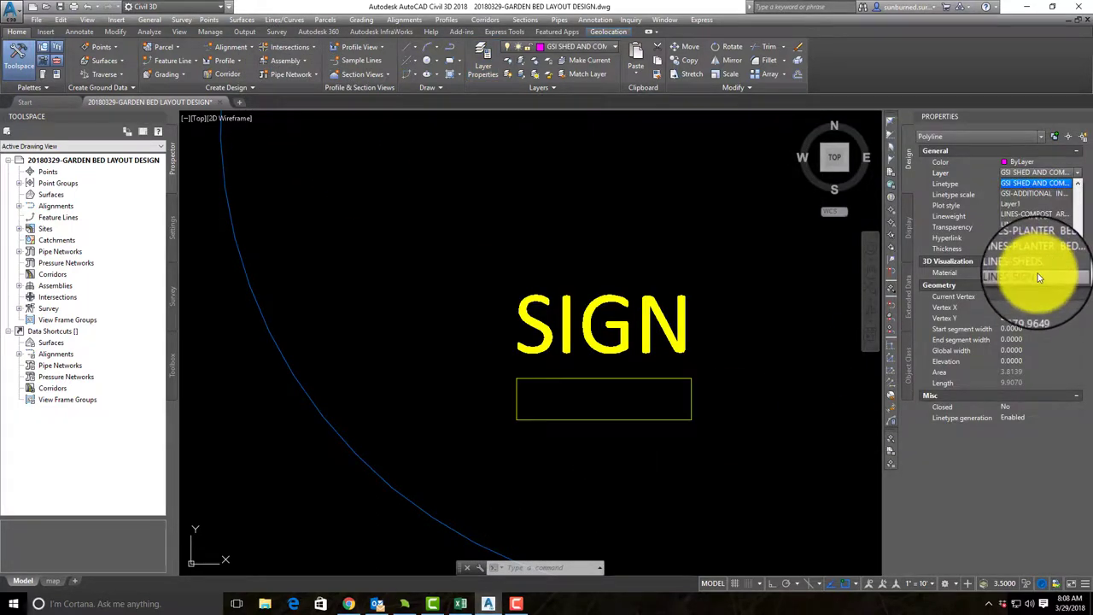
pyautogui.click(1039, 277)
pyautogui.press('Escape')
# - Move the two small circles and the rectangular figure between the northwestern SHED and WORK AREA labels to the LINES-SURFACE UTILITIES layer
pyautogui.scroll(-5, 640, 356)
pyautogui.moveTo(683, 319)
pyautogui.mouseDown(button='middle')
pyautogui.moveTo(648, 492)
pyautogui.moveTo(678, 494)
pyautogui.mouseUp(button='middle')
pyautogui.scroll(6, 485, 263)
pyautogui.moveTo(454, 227); pyautogui.dragTo(691, 429, button='middle')
pyautogui.click(686, 427)
pyautogui.click(483, 235)
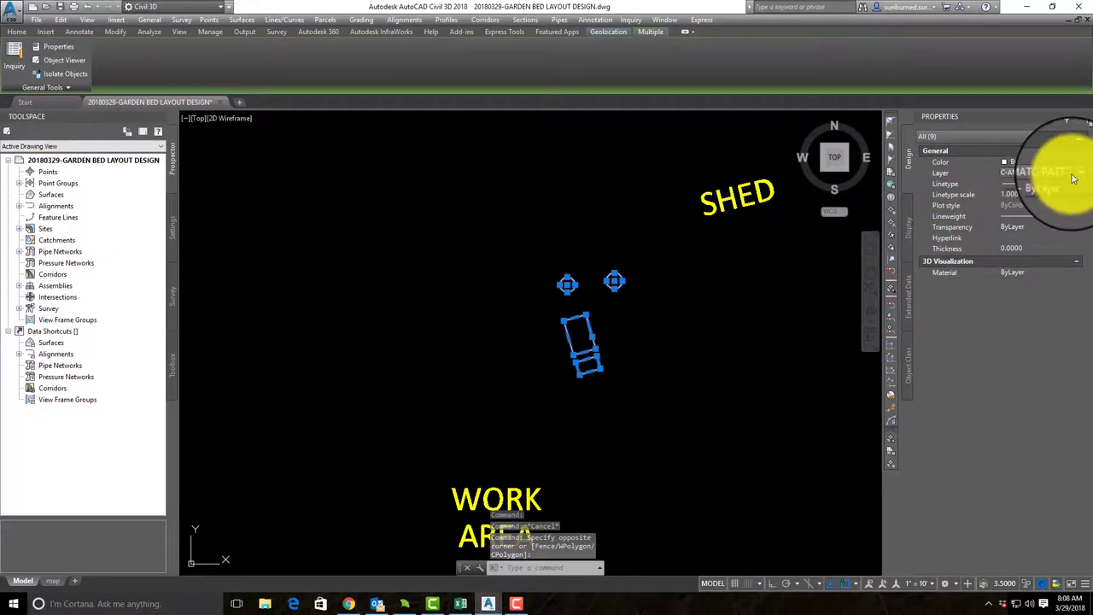
pyautogui.click(1073, 175)
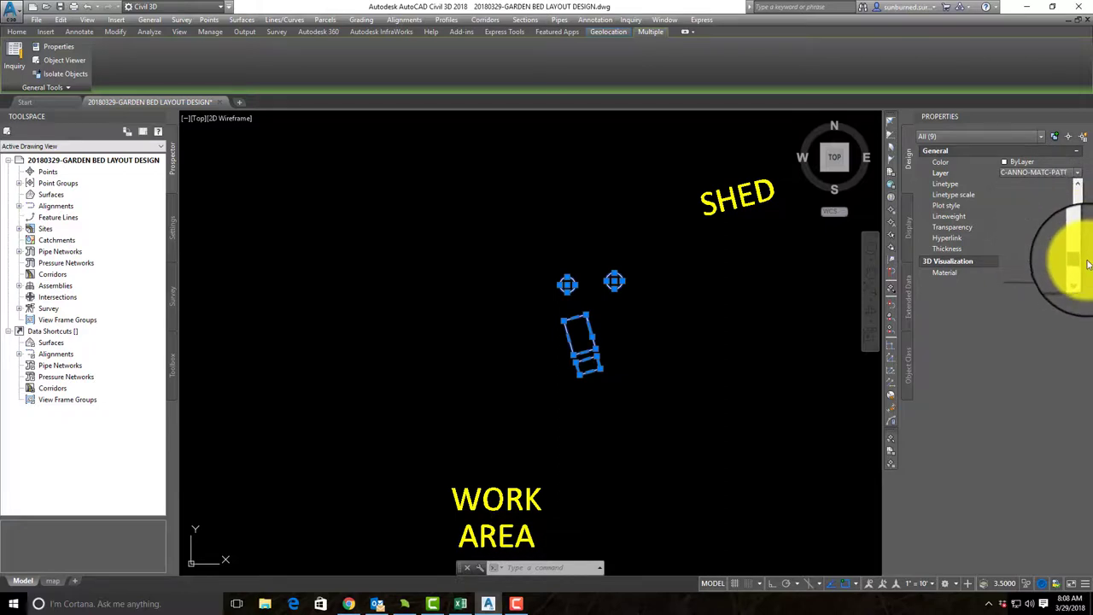
pyautogui.click(1062, 239)
pyautogui.press('Escape')
# - Thaw all the LINES layers, from LINES-COMPOST AREA through LINES-SURFACE UTILITIES
pyautogui.scroll(-5, 633, 344)
pyautogui.moveTo(674, 443); pyautogui.dragTo(593, 341, button='middle')
pyautogui.scroll(-5, 591, 335)
pyautogui.moveTo(622, 399); pyautogui.dragTo(529, 274, button='middle')
pyautogui.moveTo(569, 396)
pyautogui.mouseDown(button='middle')
pyautogui.moveTo(586, 415)
pyautogui.moveTo(581, 427)
pyautogui.mouseUp(button='middle')
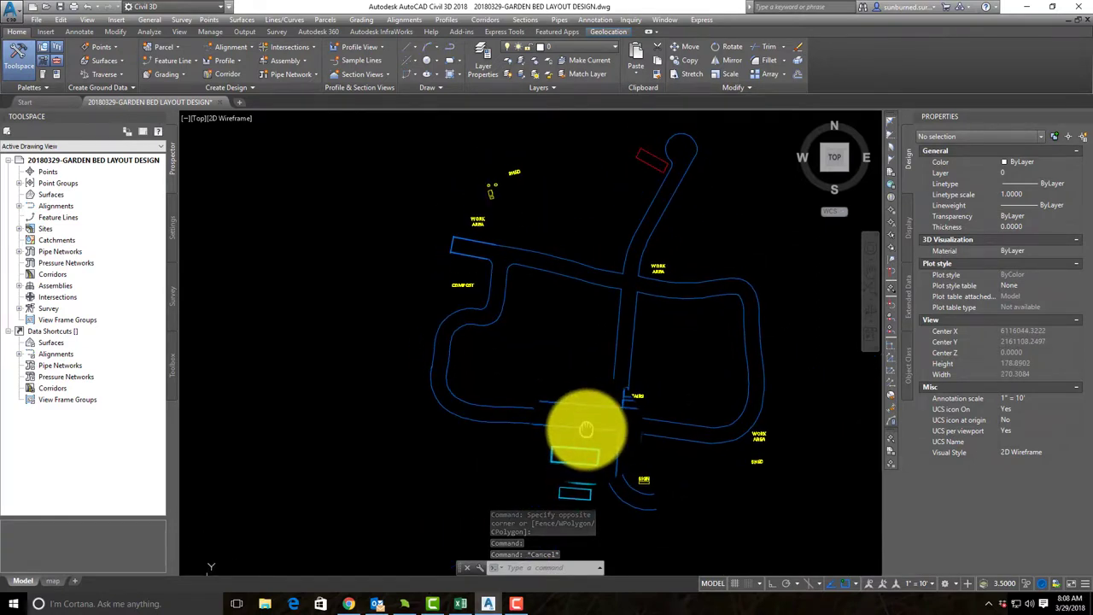
pyautogui.click(477, 56)
pyautogui.scroll(-20, 706, 364)
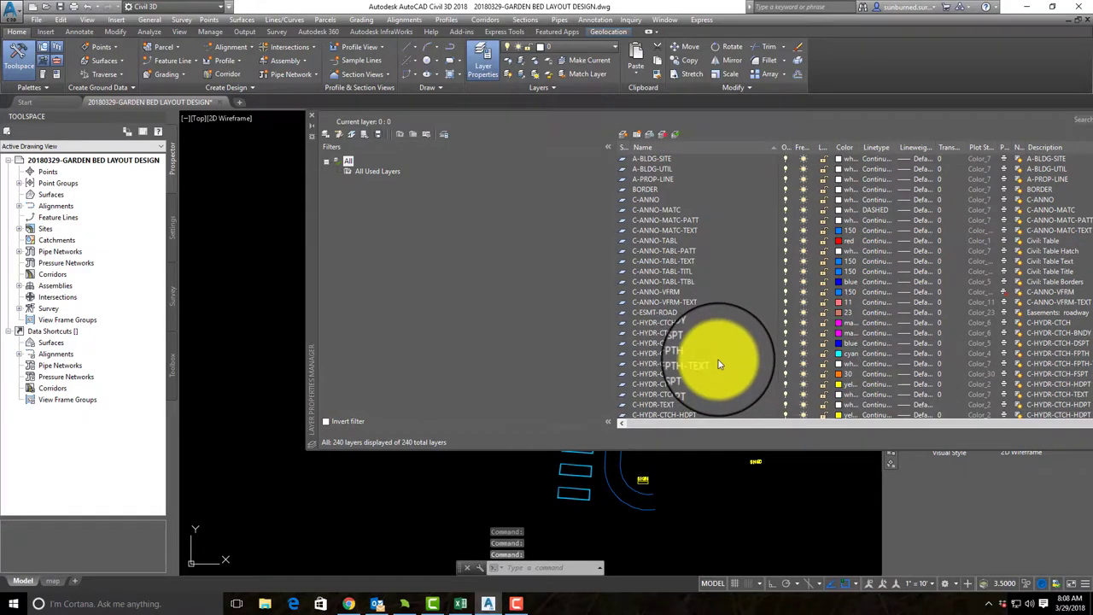
pyautogui.scroll(-4, 1050, 317)
pyautogui.scroll(-20, 855, 282)
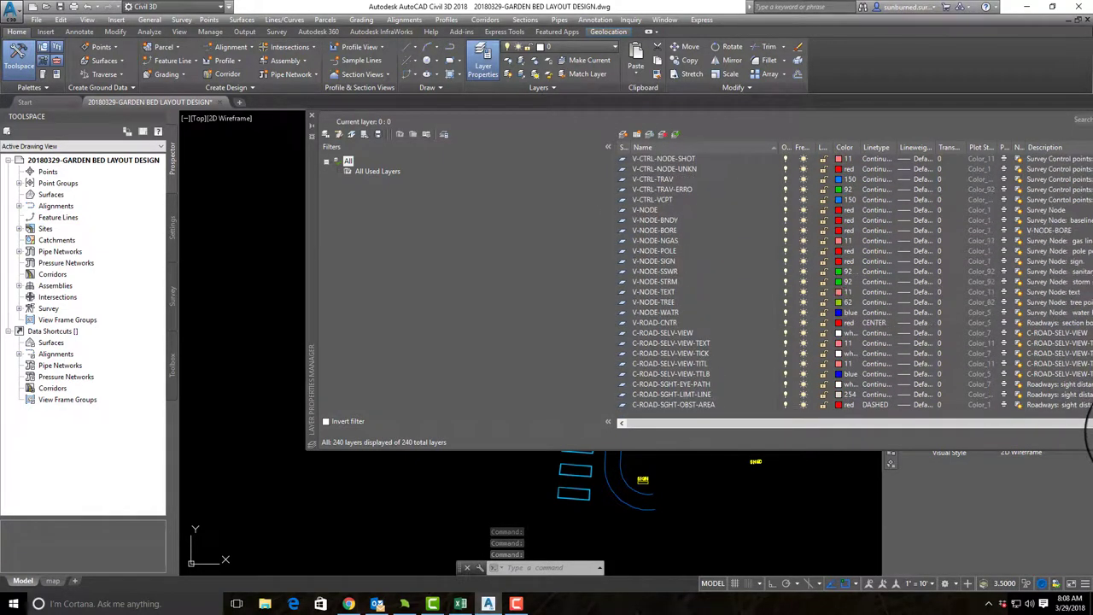
pyautogui.scroll(8, 666, 246)
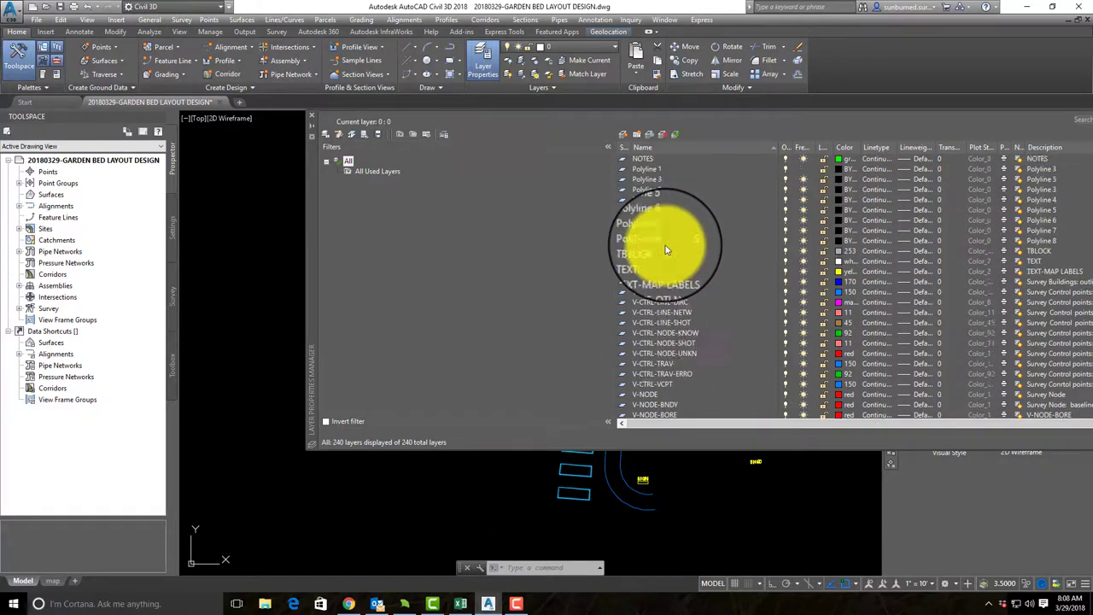
pyautogui.click(658, 190)
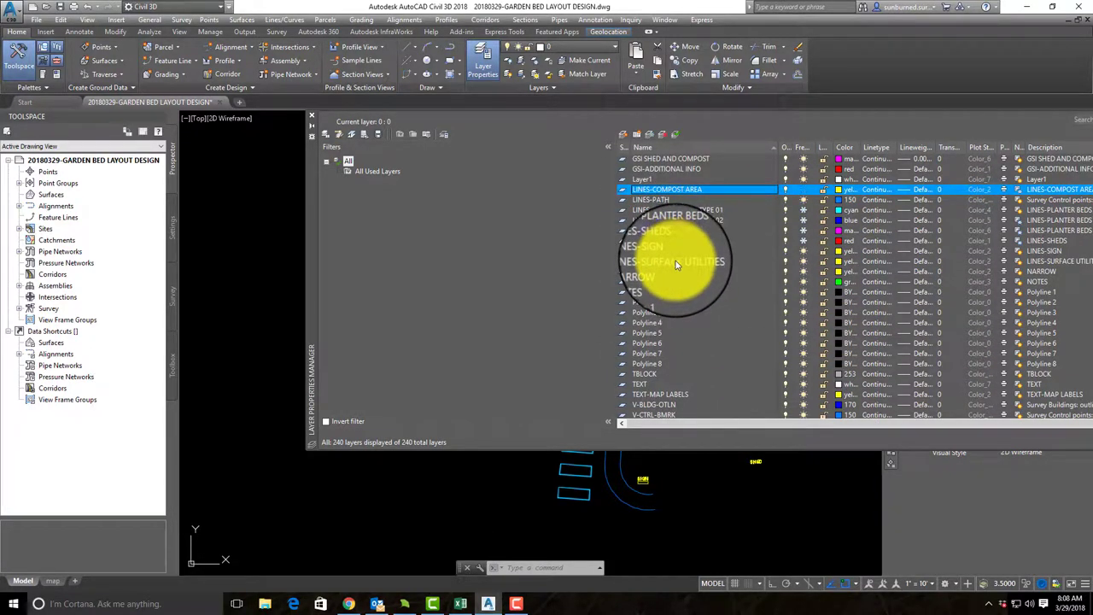
pyautogui.keyDown('shift'); pyautogui.click(676, 263); pyautogui.keyUp('shift')
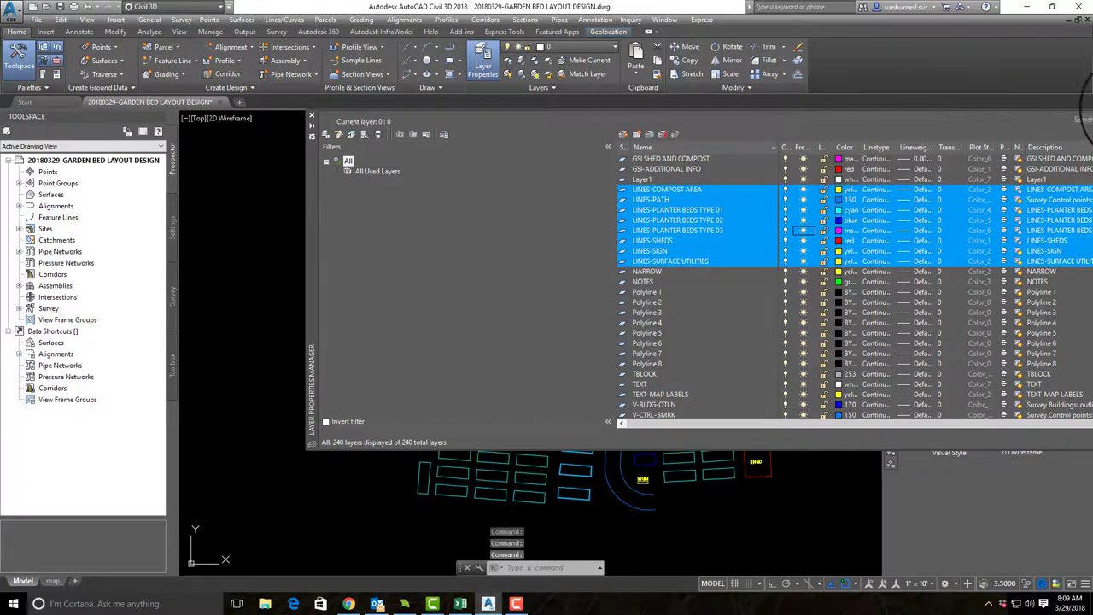
pyautogui.click(314, 120)
pyautogui.click(315, 109)
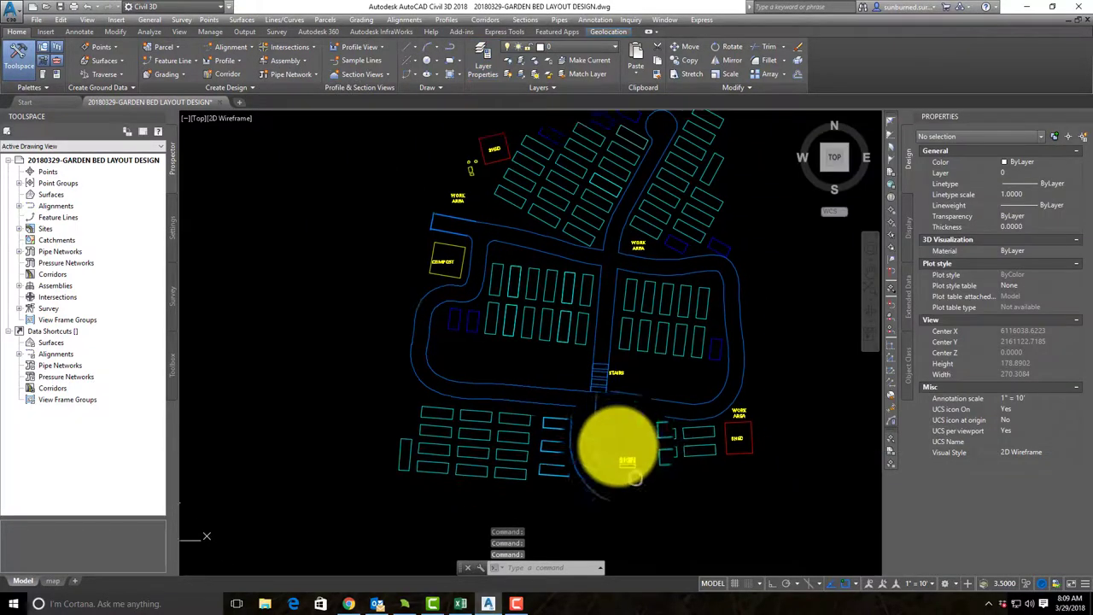
# - Check the layers of the blue planter beds above the SIGN label and beside the path's northern loop end
pyautogui.moveTo(625, 407)
pyautogui.mouseDown(button='middle')
pyautogui.moveTo(627, 432)
pyautogui.moveTo(622, 412)
pyautogui.mouseUp(button='middle')
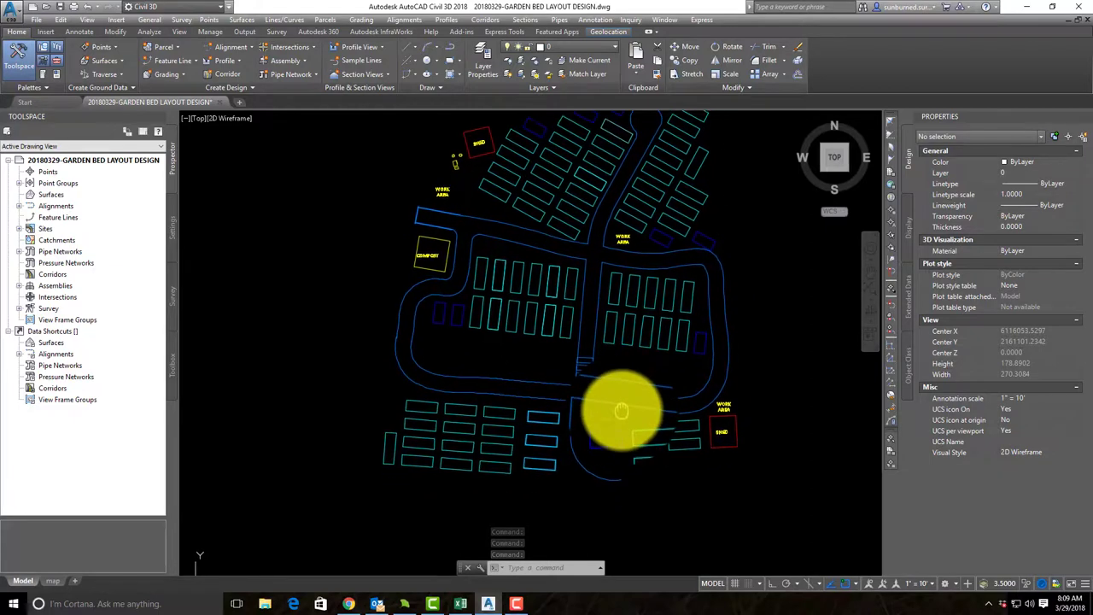
pyautogui.click(613, 433)
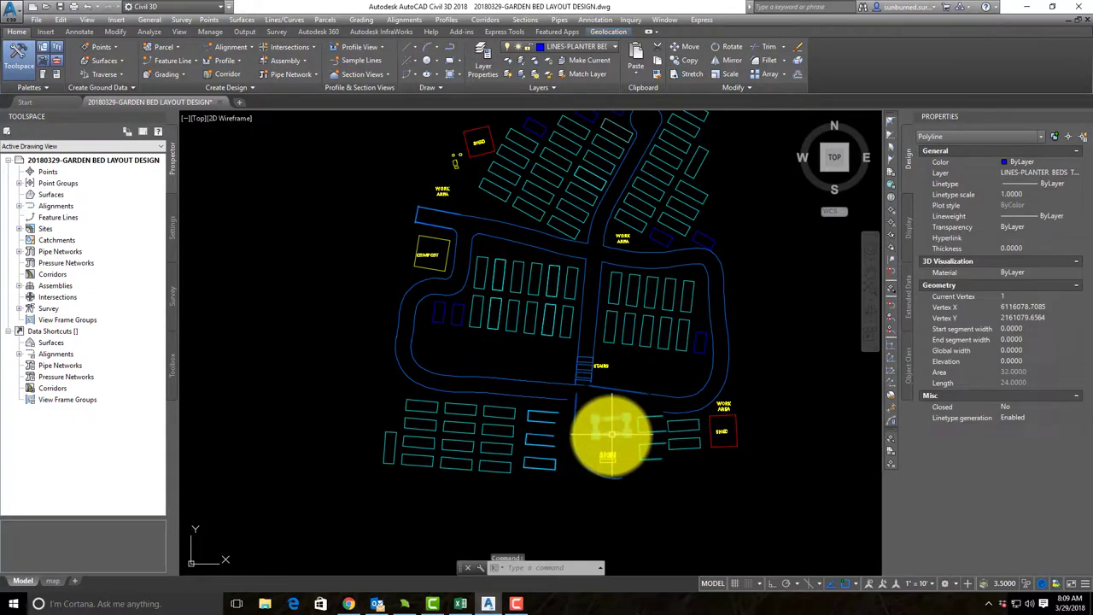
pyautogui.press('Escape')
pyautogui.moveTo(657, 251); pyautogui.dragTo(665, 388, button='middle')
pyautogui.press('Escape')
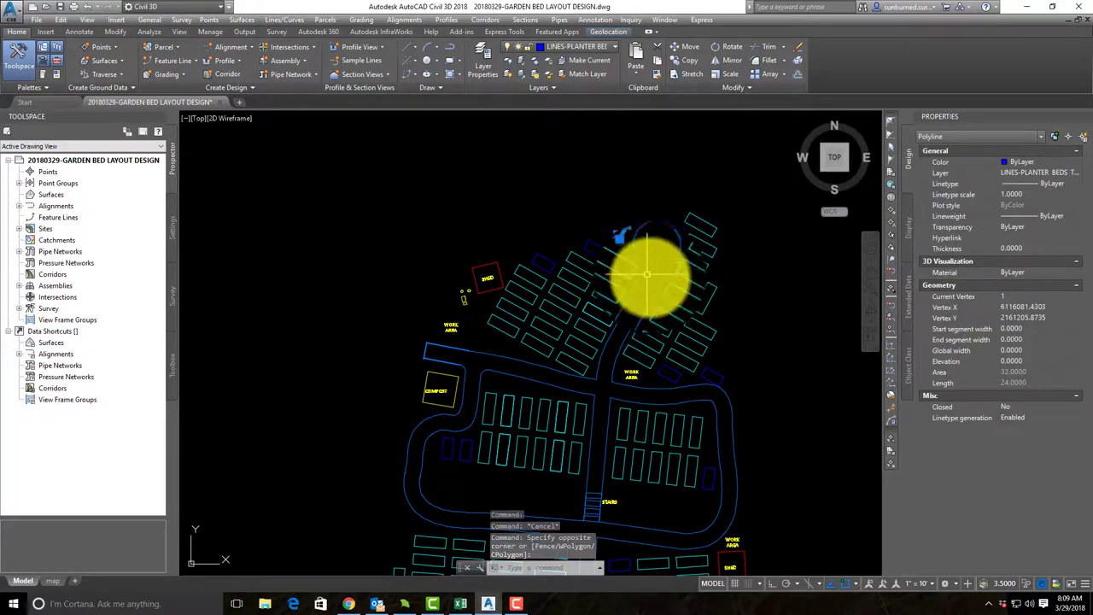
pyautogui.moveTo(709, 293)
pyautogui.mouseDown(button='middle')
pyautogui.moveTo(696, 288)
pyautogui.moveTo(691, 205)
pyautogui.mouseUp(button='middle')
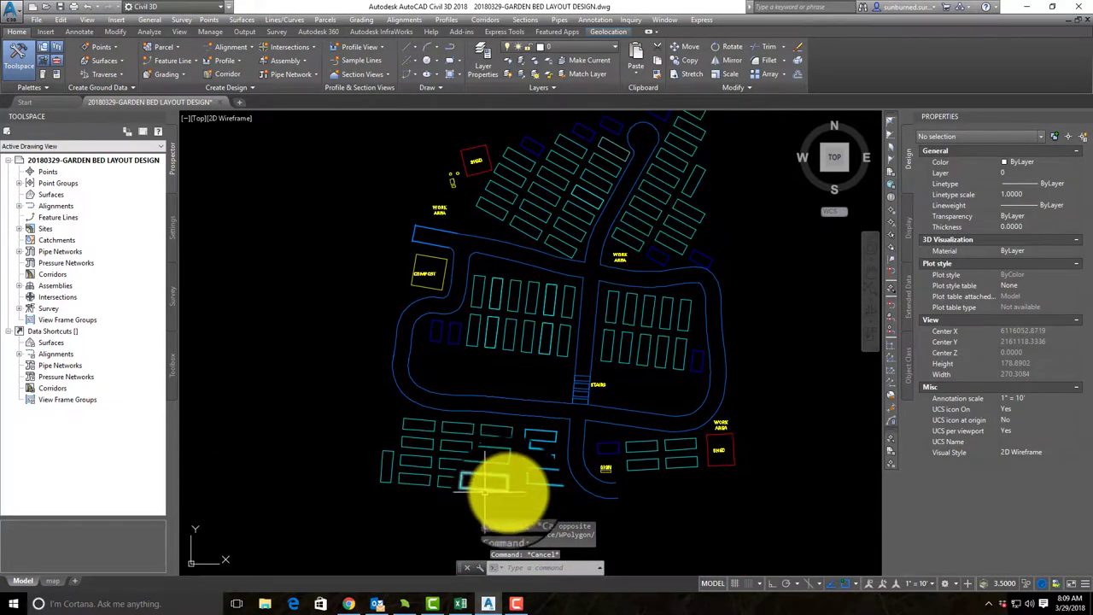
# - Try to erase the northernmost of the thick light-blue beds west of the southern path entrance
pyautogui.scroll(2, 524, 459)
pyautogui.click(551, 430)
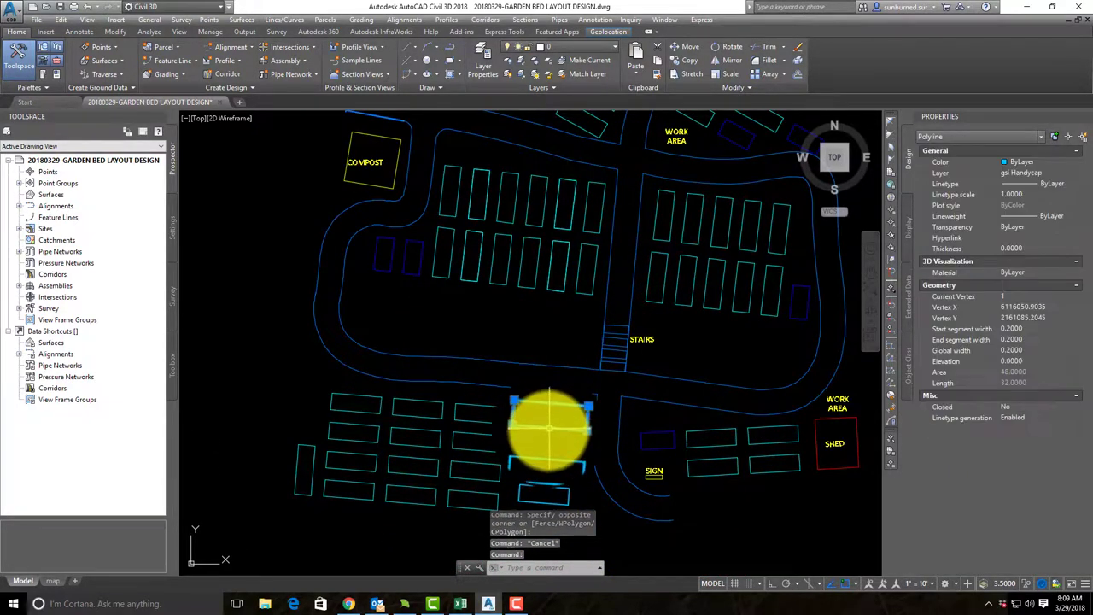
pyautogui.moveTo(550, 452); pyautogui.dragTo(555, 396, button='middle')
pyautogui.click(558, 387)
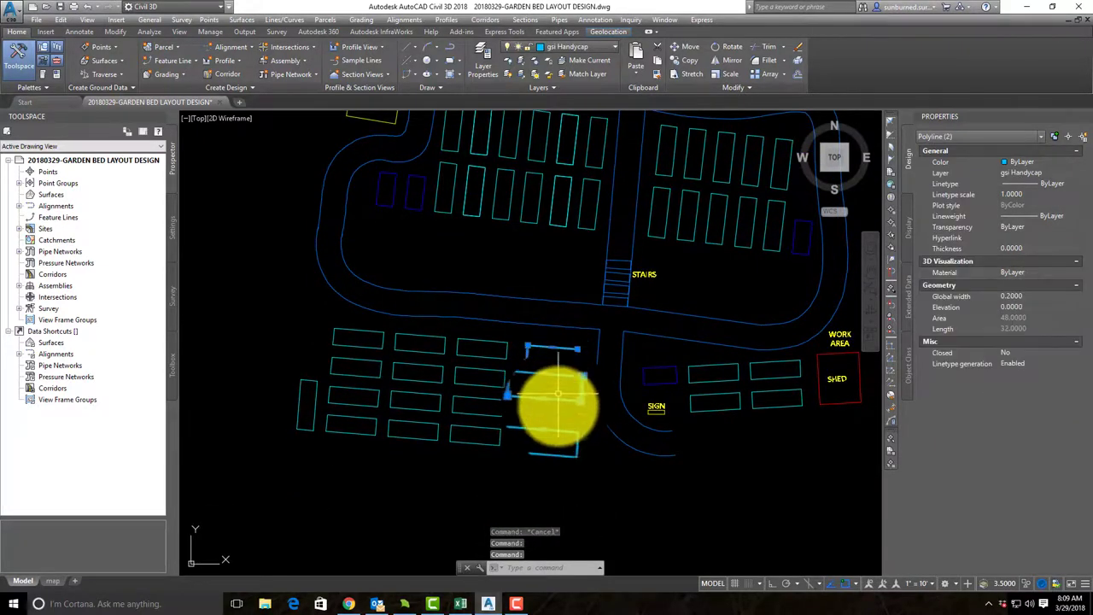
pyautogui.press('Escape')
pyautogui.click(561, 365)
pyautogui.press('Delete')
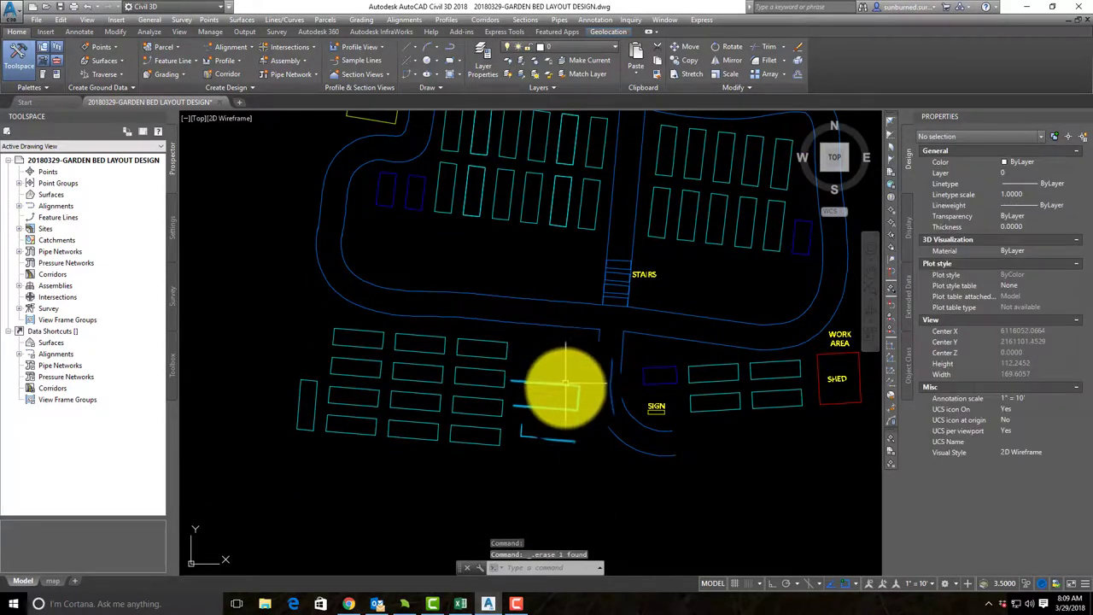
pyautogui.scroll(8, 565, 392)
pyautogui.scroll(-3, 540, 402)
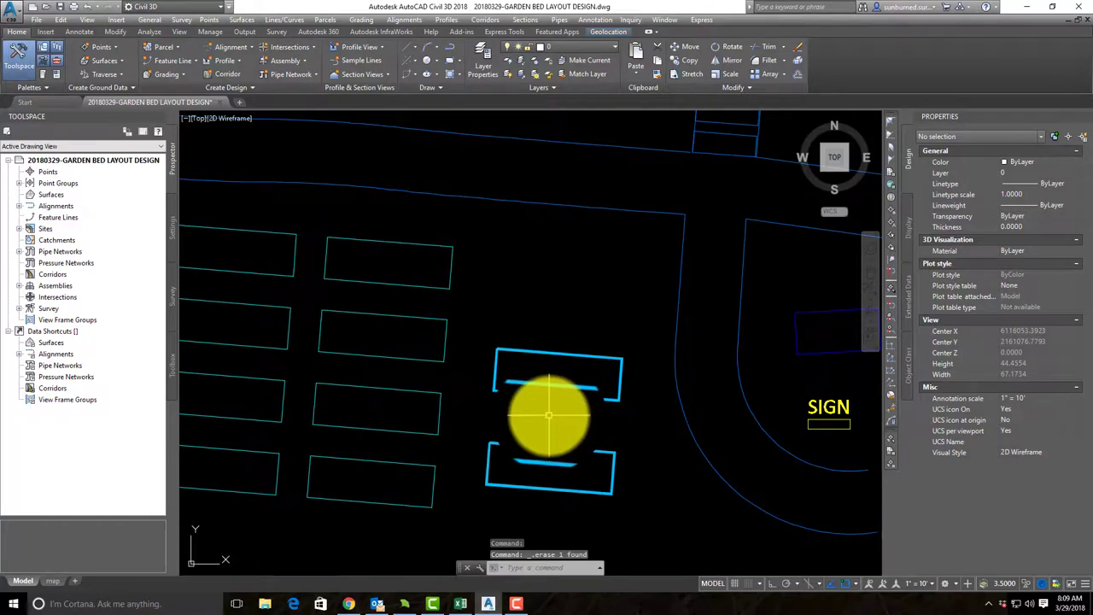
pyautogui.scroll(-4, 603, 380)
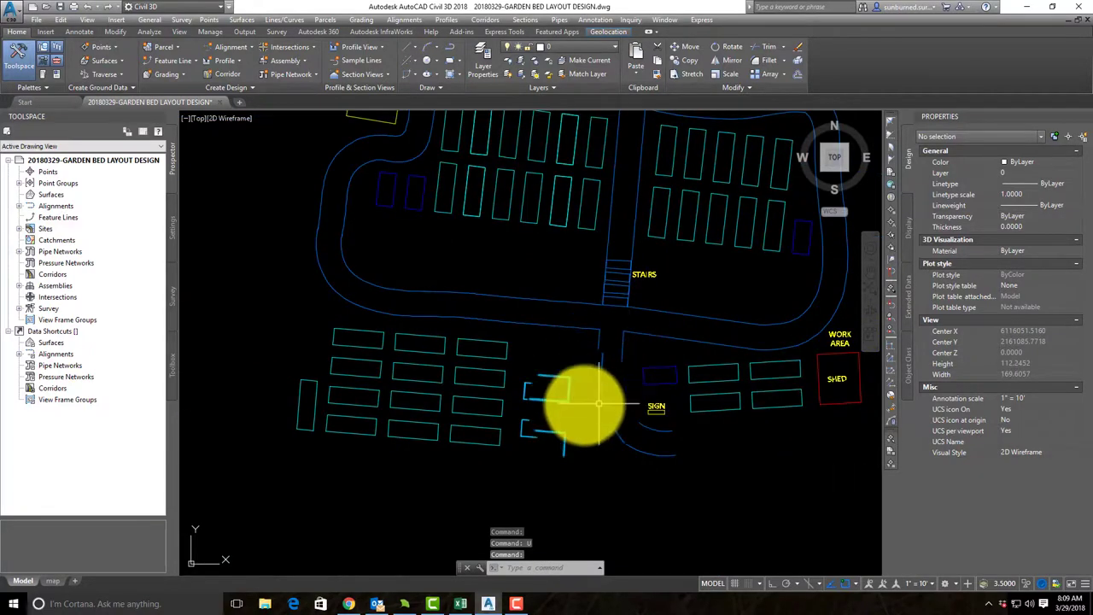
# - Move the three thick light-blue beds west of the southern path entrance to the LINES-PLANTER BEDS TYPE 03 layer
pyautogui.click(583, 458)
pyautogui.click(554, 358)
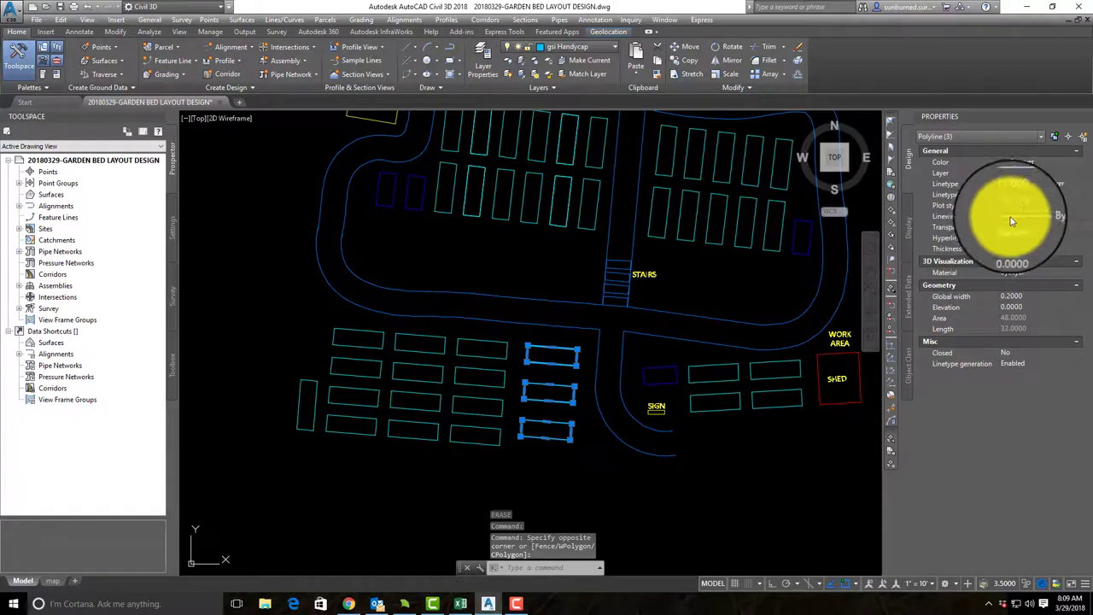
pyautogui.click(1050, 173)
pyautogui.click(1060, 266)
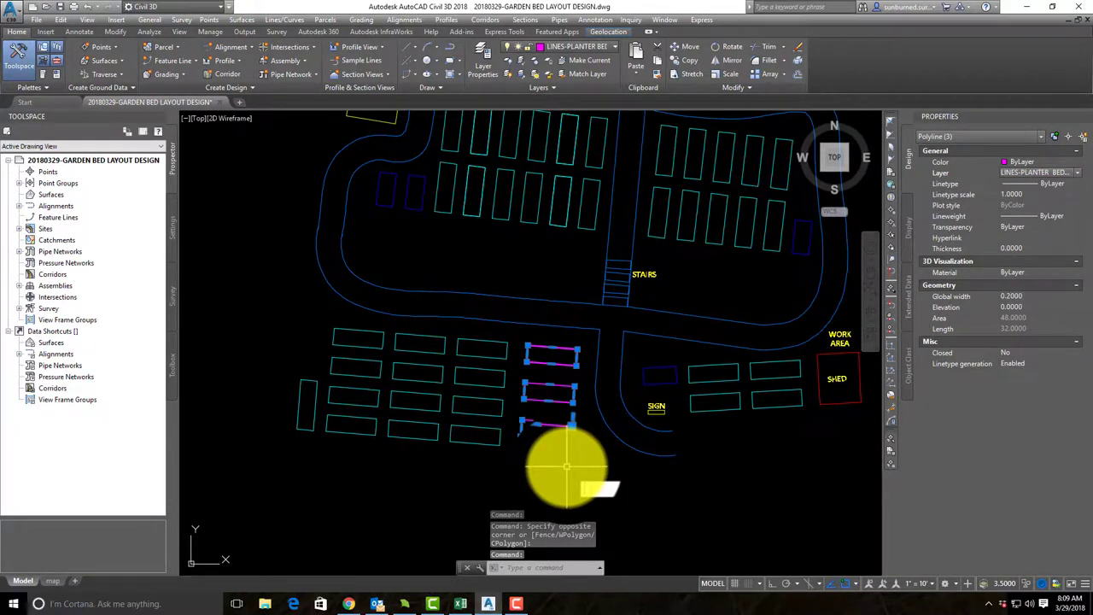
# - Edit the three magenta beds together as polylines and set their segment width to 0
pyautogui.write('pe')
pyautogui.press('Return')
pyautogui.write('m')
pyautogui.press('Return')
pyautogui.click(582, 449)
pyautogui.click(548, 361)
pyautogui.press('Return')
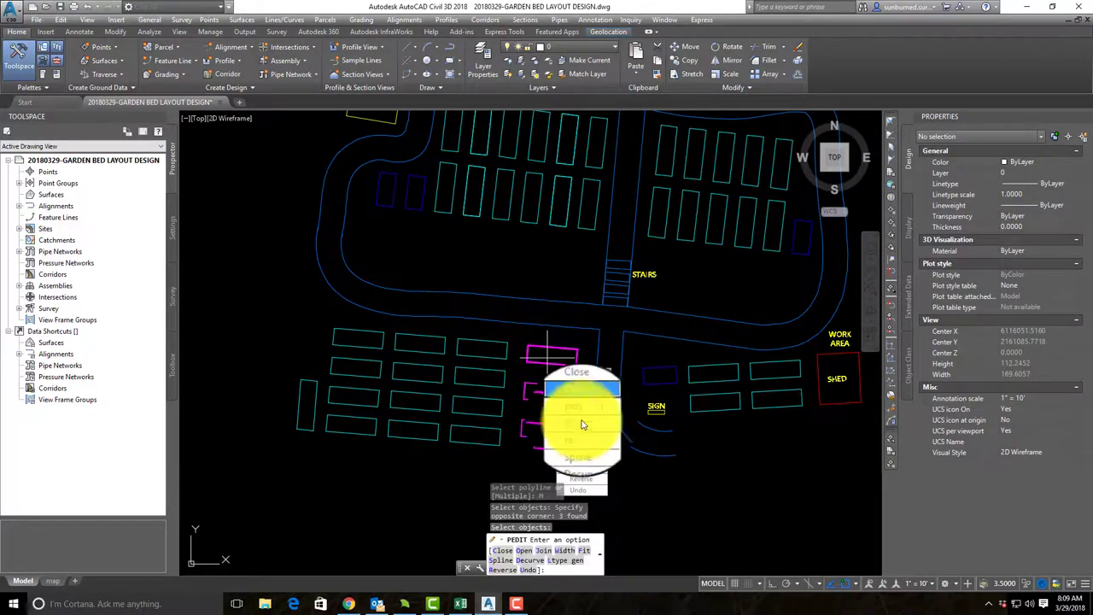
pyautogui.click(589, 422)
pyautogui.press('Return')
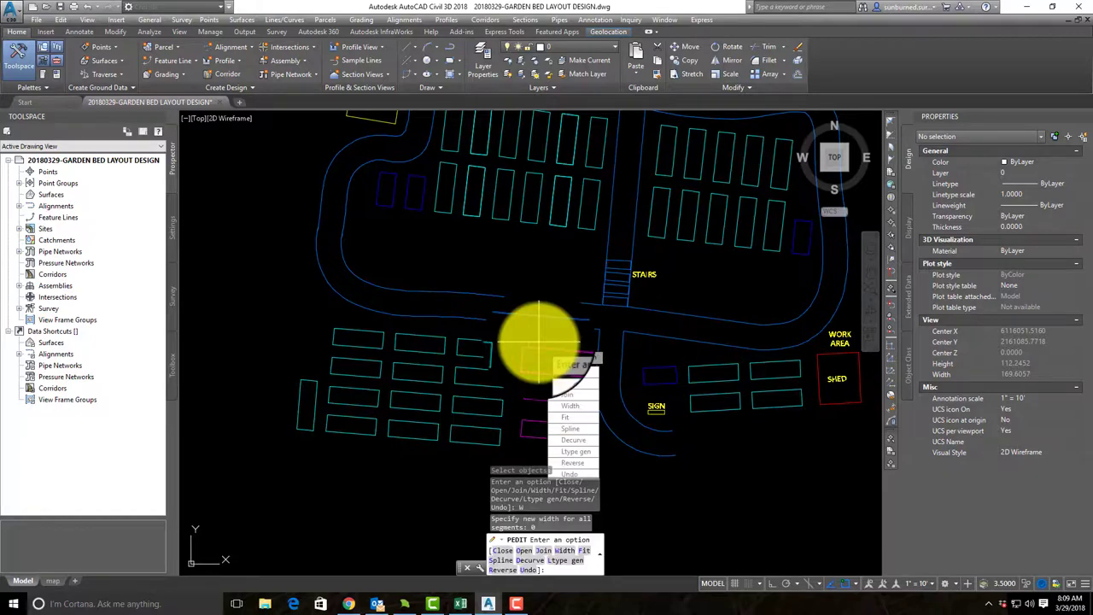
pyautogui.press('Escape')
# - Check the layers of the blue planter beds around the path's northern loop end and northeast of the northern SHED
pyautogui.moveTo(615, 280); pyautogui.dragTo(617, 547, button='middle')
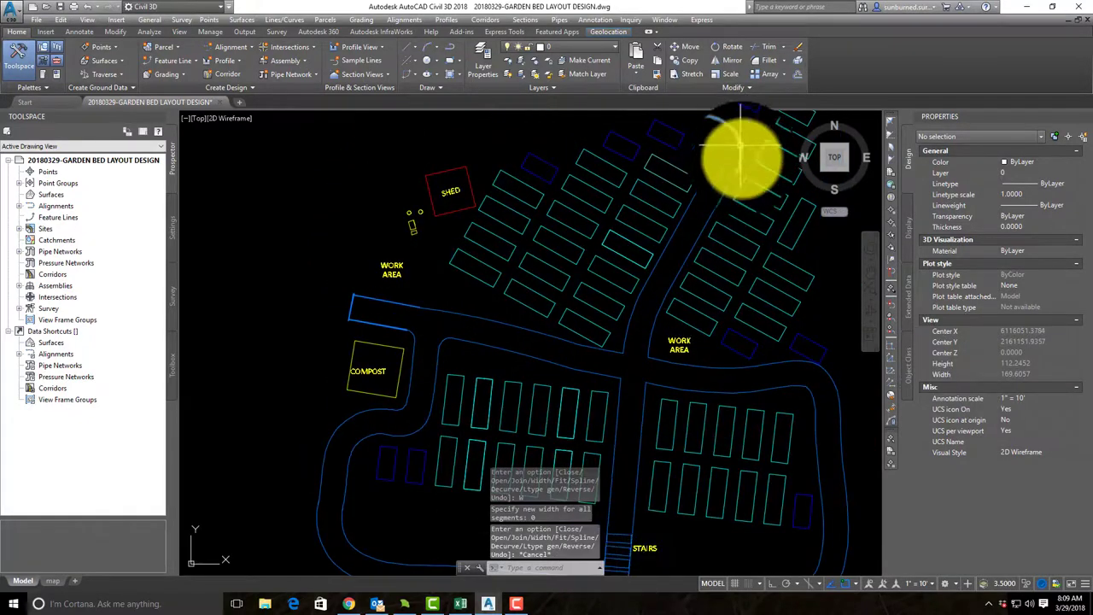
pyautogui.moveTo(745, 157); pyautogui.dragTo(714, 263, button='middle')
pyautogui.scroll(5, 651, 271)
pyautogui.scroll(-5, 652, 224)
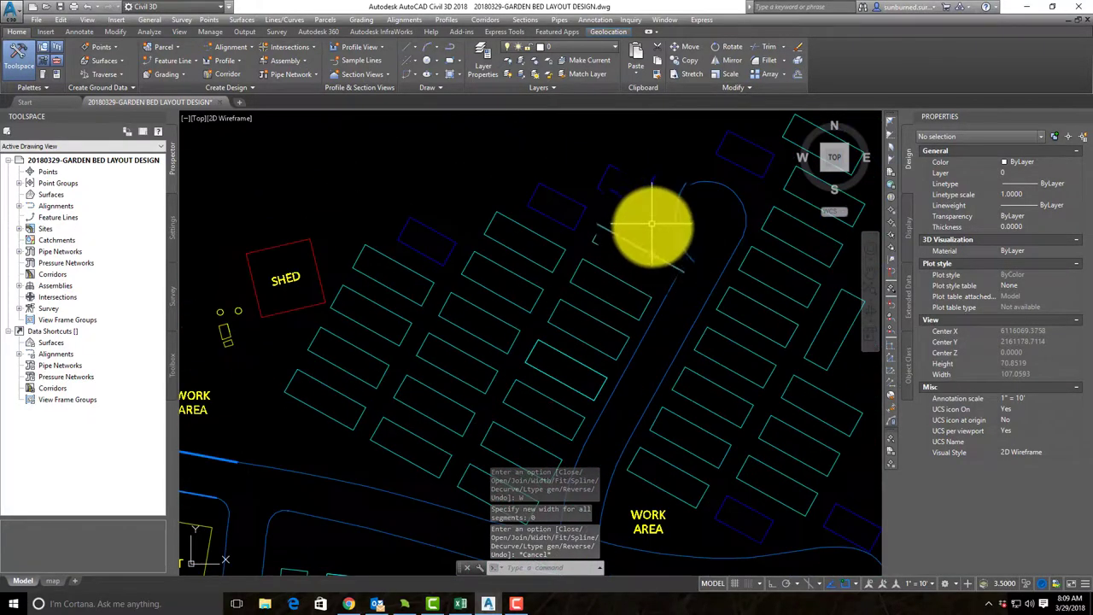
pyautogui.moveTo(663, 246); pyautogui.dragTo(608, 294, button='middle')
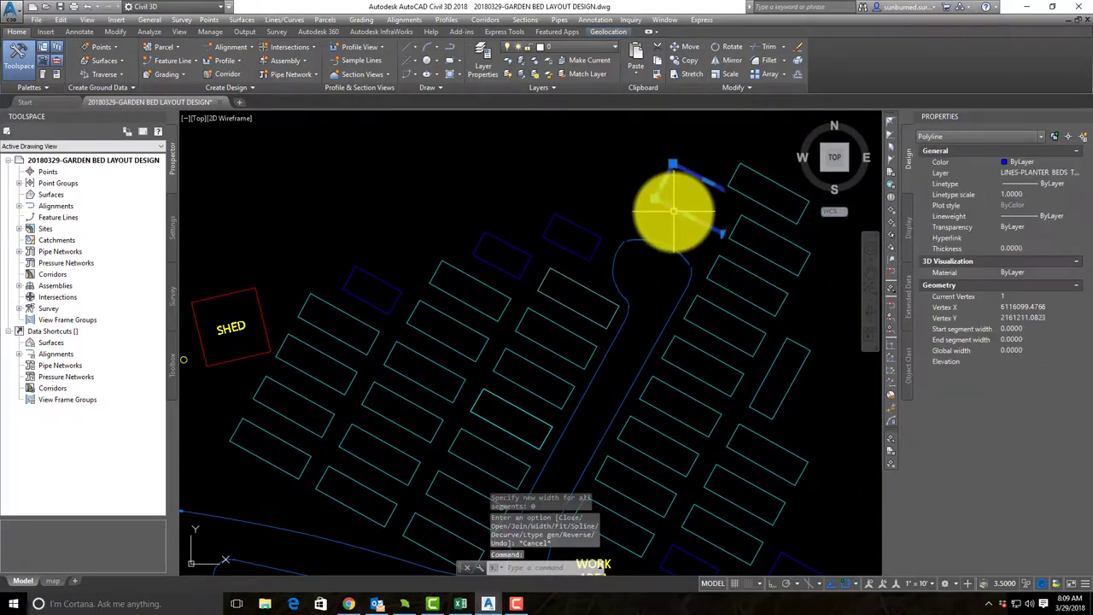
pyautogui.click(588, 224)
pyautogui.click(548, 209)
pyautogui.press('Escape')
pyautogui.click(510, 260)
pyautogui.click(475, 220)
pyautogui.press('Escape')
pyautogui.scroll(-5, 479, 282)
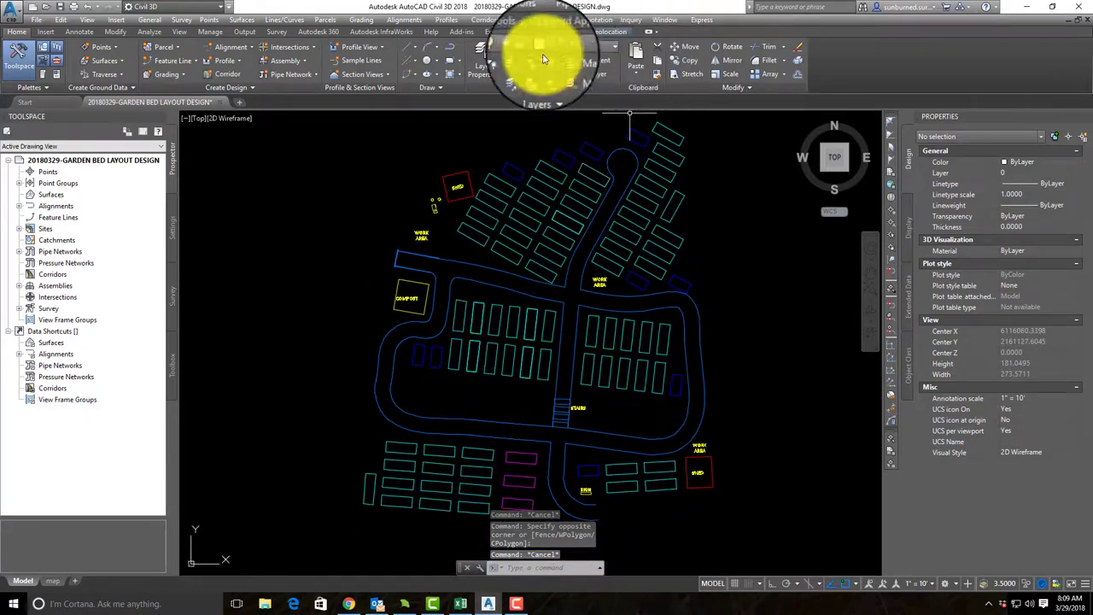
# - Freeze all the LINES layers, from LINES-COMPOST AREA through LINES-SURFACE UTILITIES
pyautogui.click(482, 64)
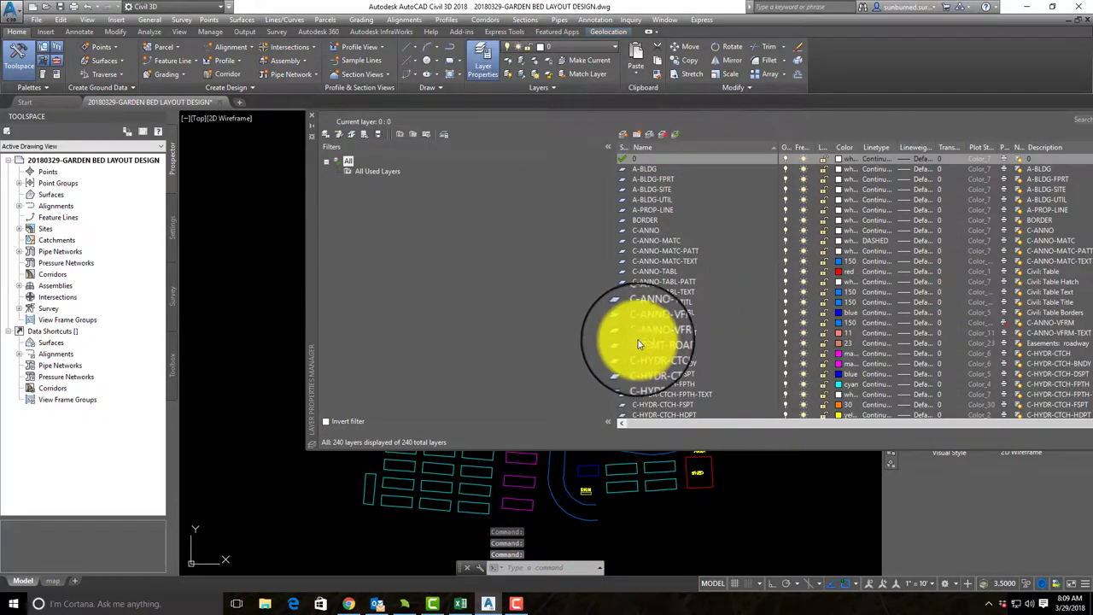
pyautogui.scroll(-8, 664, 333)
pyautogui.scroll(-15, 666, 337)
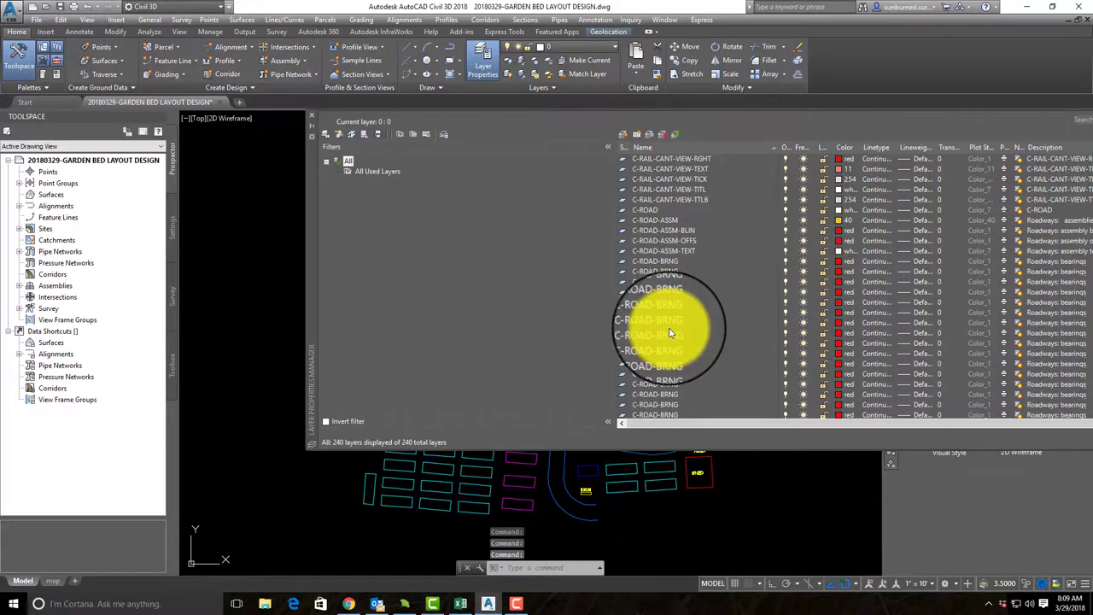
pyautogui.scroll(-12, 675, 346)
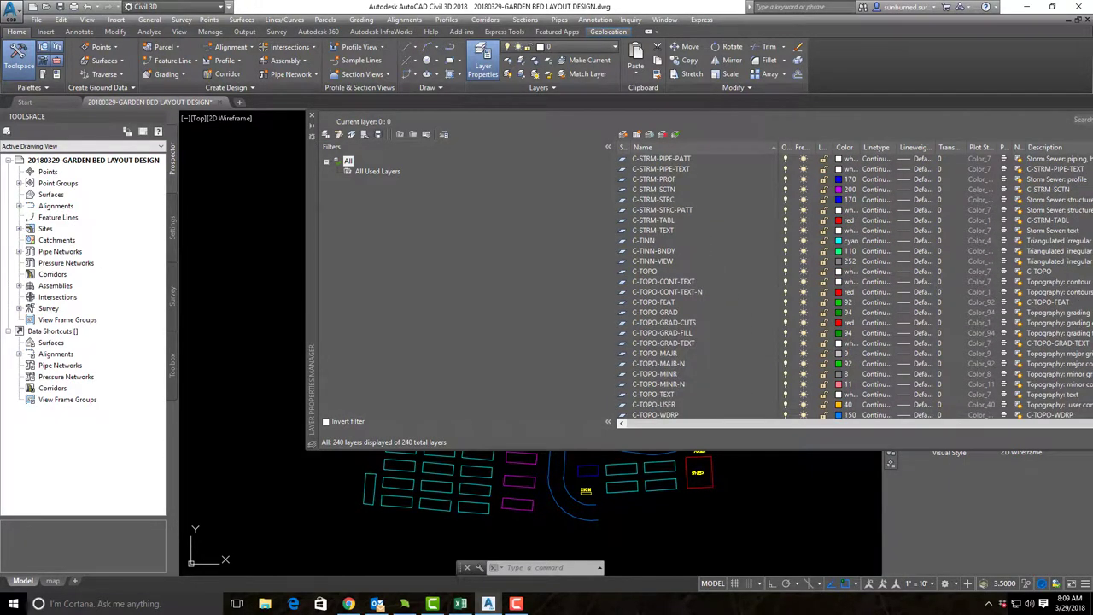
pyautogui.moveTo(1092, 320); pyautogui.dragTo(1089, 344)
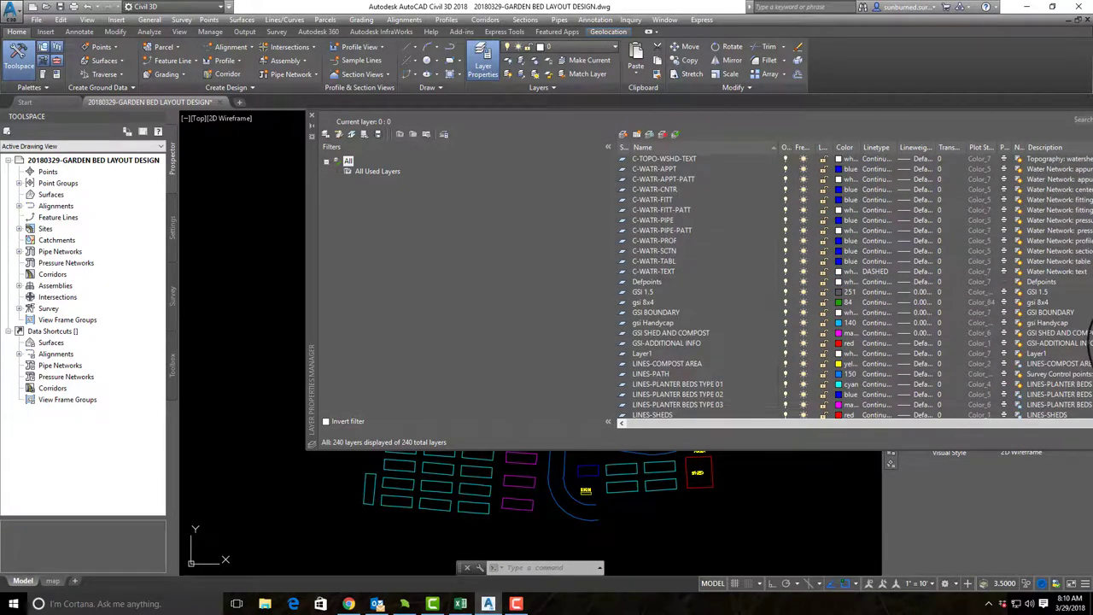
pyautogui.scroll(-1, 822, 392)
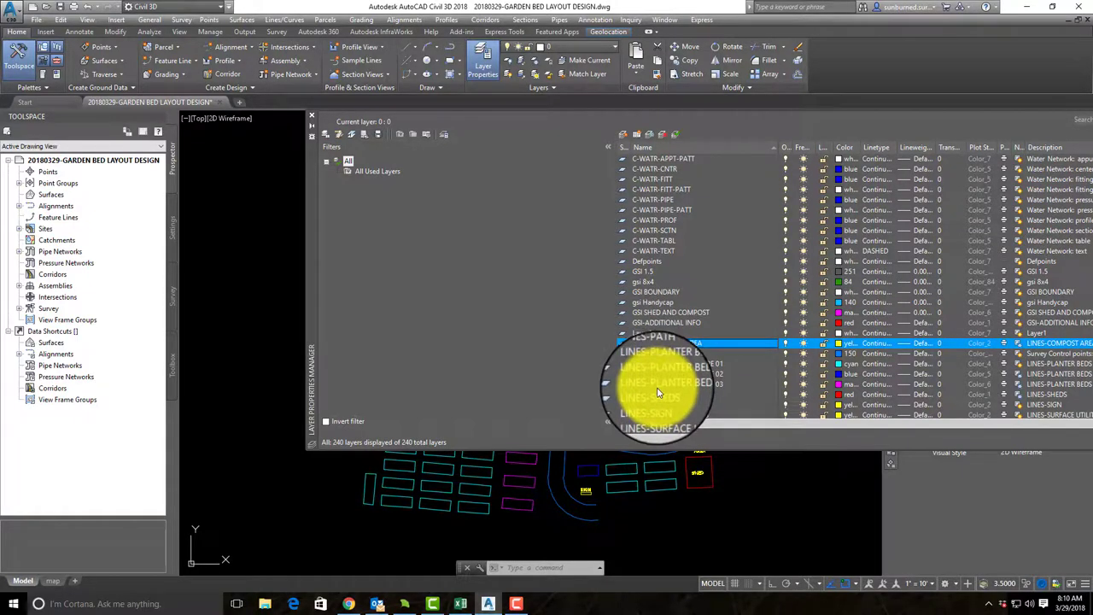
pyautogui.scroll(-2, 658, 410)
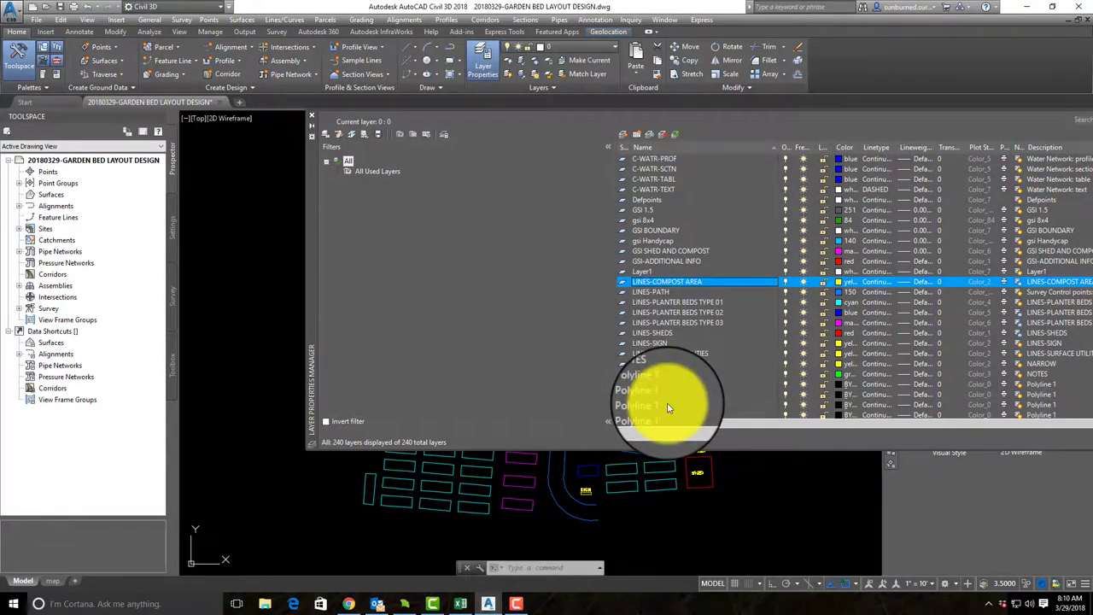
pyautogui.keyDown('shift'); pyautogui.click(752, 352); pyautogui.keyUp('shift')
pyautogui.click(804, 345)
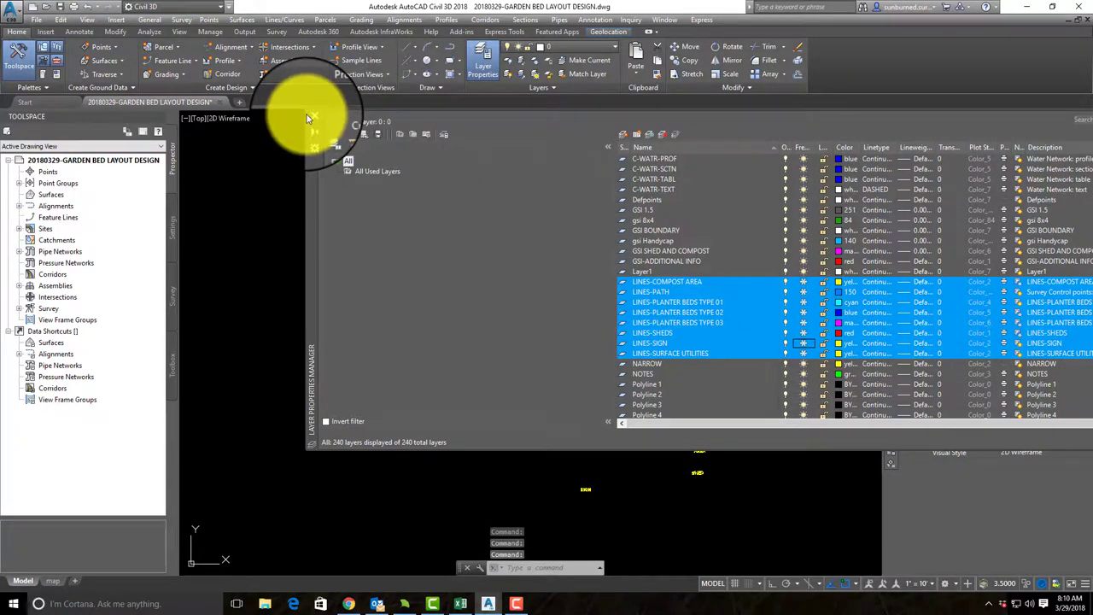
pyautogui.doubleClick(309, 117)
pyautogui.press('Escape')
# - Select the leftover red rectangle east of the northern SHED label and check which layers are available for it
pyautogui.moveTo(591, 233); pyautogui.dragTo(616, 318, button='middle')
pyautogui.click(616, 319)
pyautogui.click(538, 305)
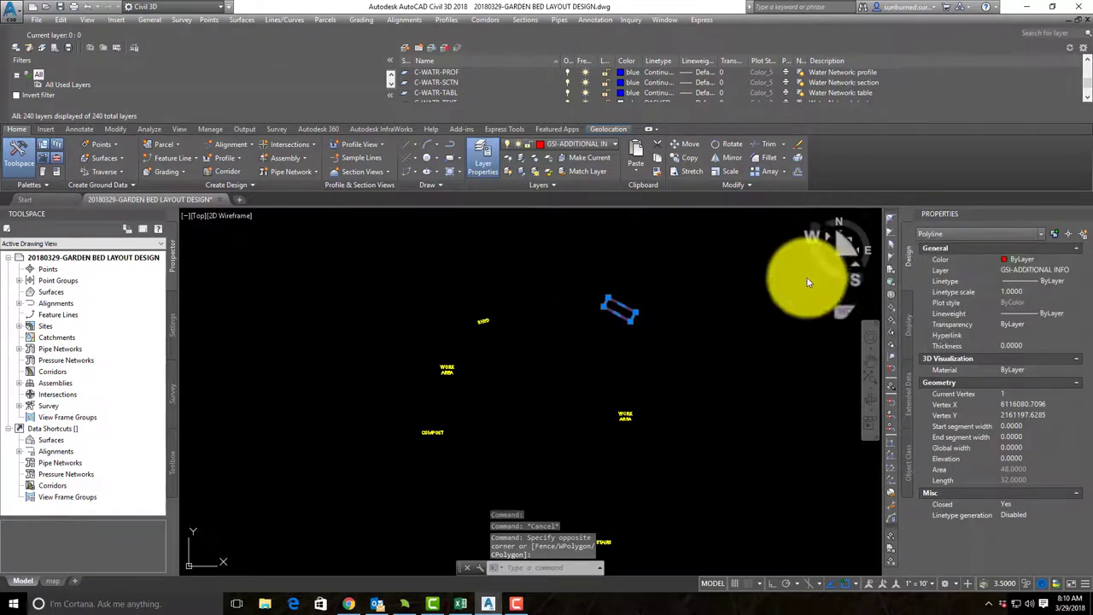
pyautogui.click(1051, 269)
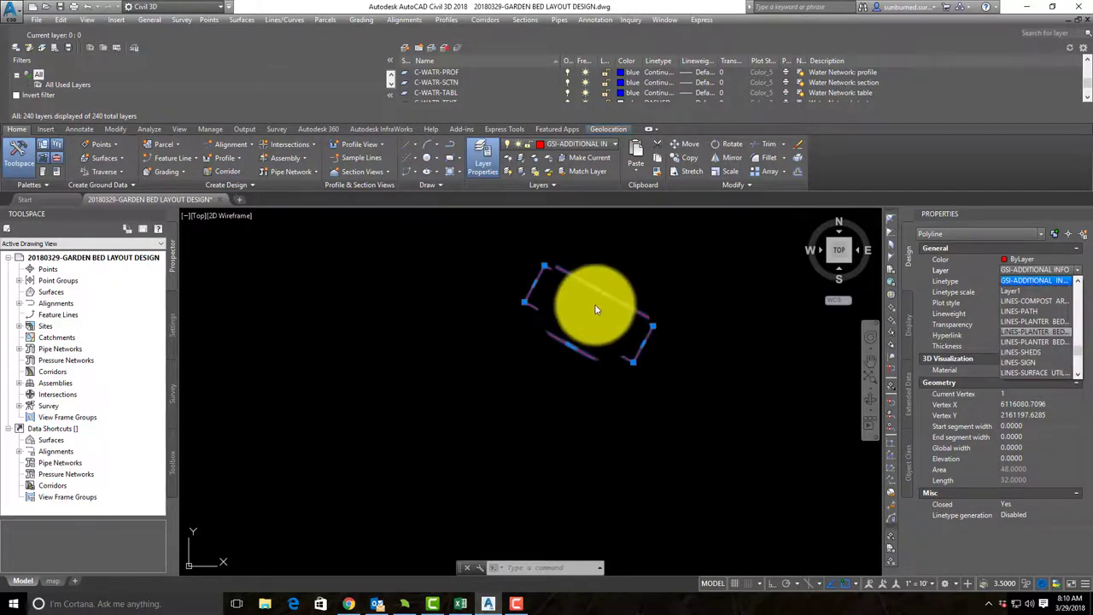
pyautogui.click(599, 306)
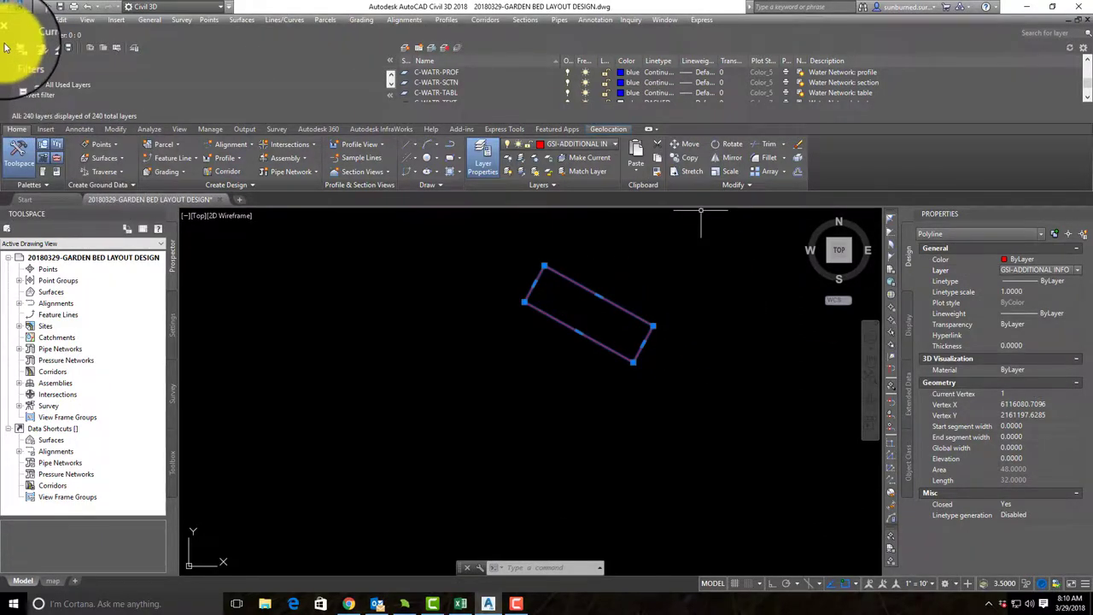
# - Undock the Layer Properties Manager so that it floats over the drawing
pyautogui.moveTo(30, 107); pyautogui.dragTo(94, 232)
pyautogui.click(473, 334)
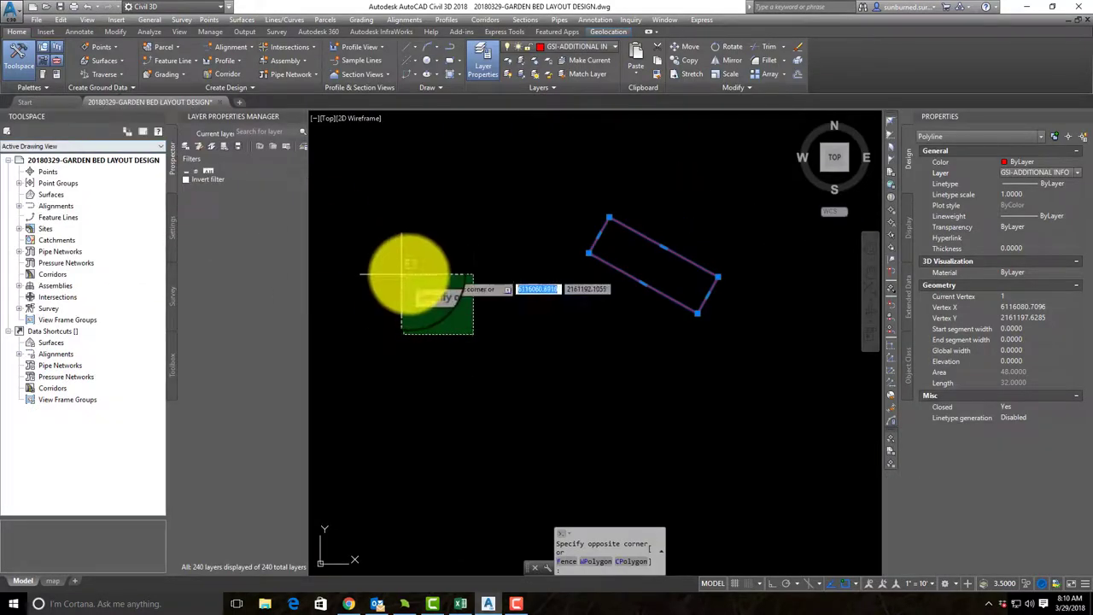
pyautogui.click(399, 275)
pyautogui.moveTo(220, 119); pyautogui.dragTo(304, 213)
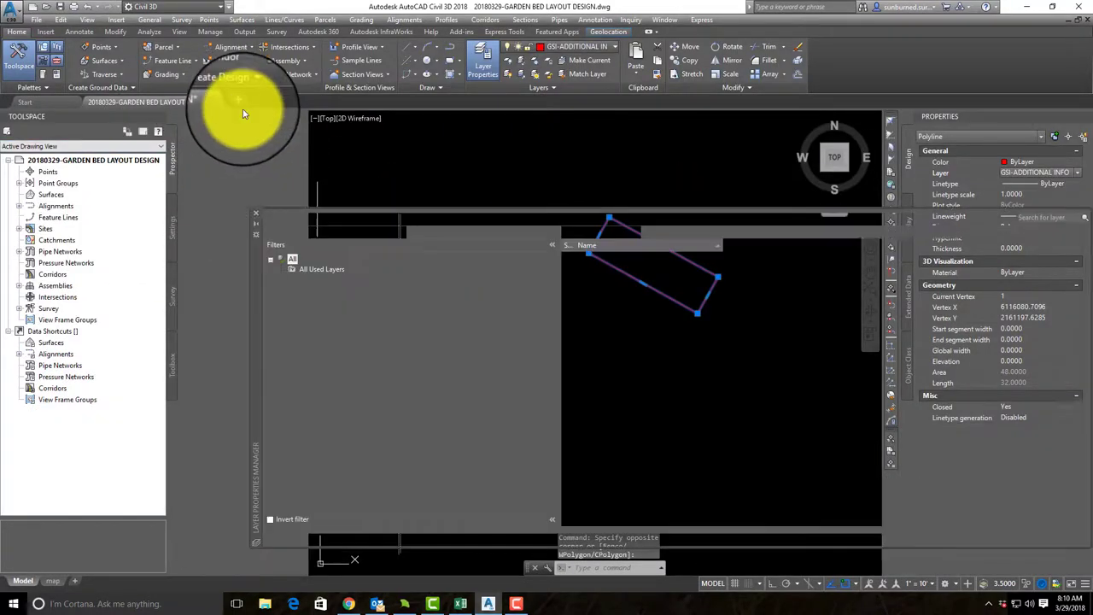
# - Rename Layer1 as LINES-PLANTER BEDS TYPE 04 and set its colour to green
pyautogui.click(626, 409)
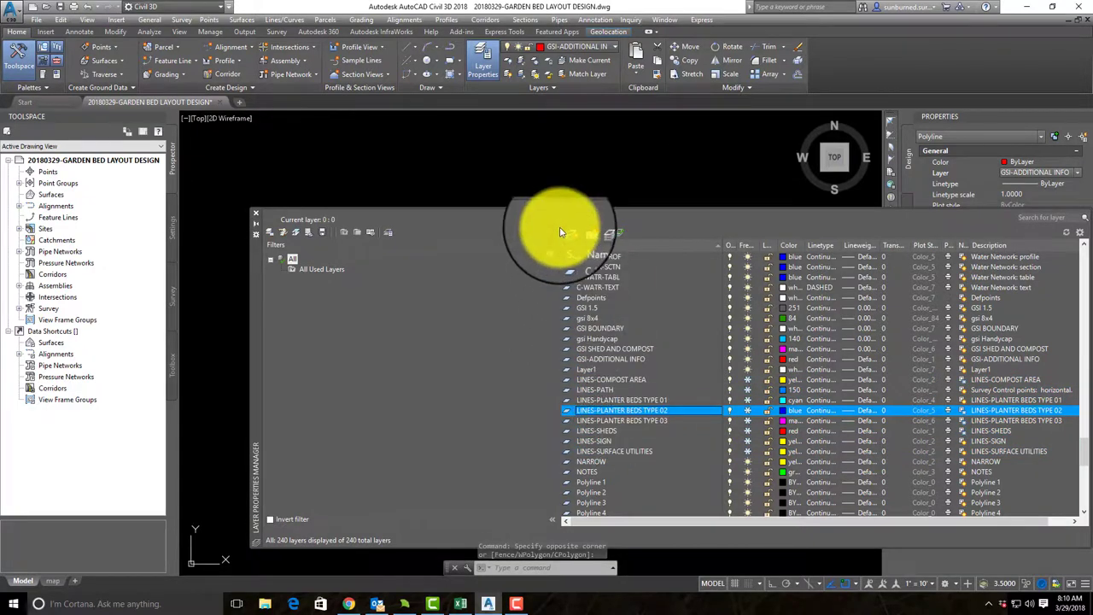
pyautogui.click(591, 371)
pyautogui.rightClick(591, 377)
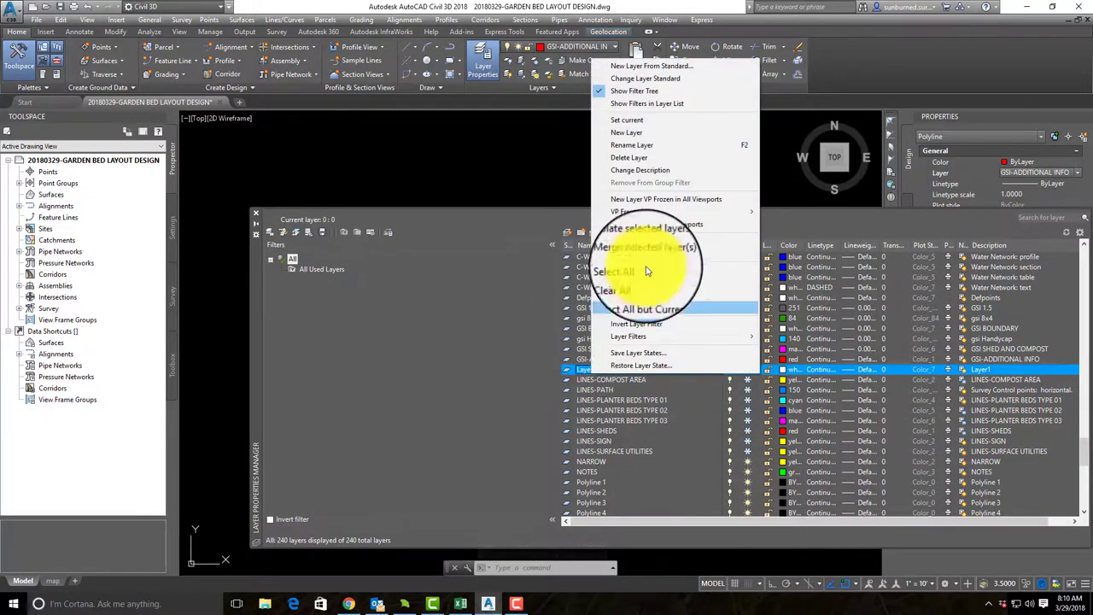
pyautogui.click(649, 145)
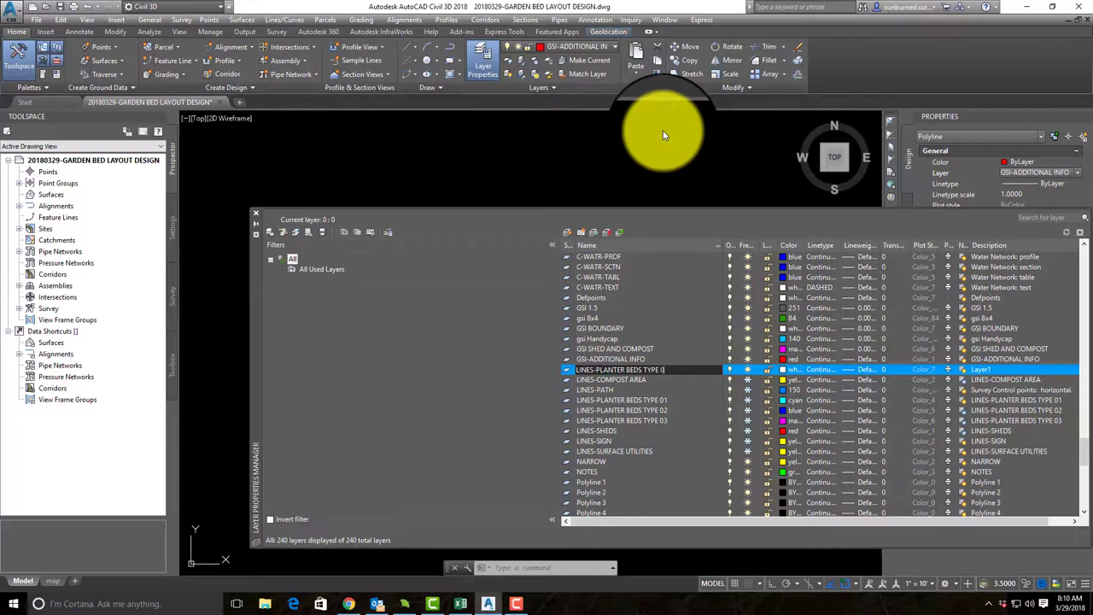
pyautogui.click(784, 370)
pyautogui.click(782, 369)
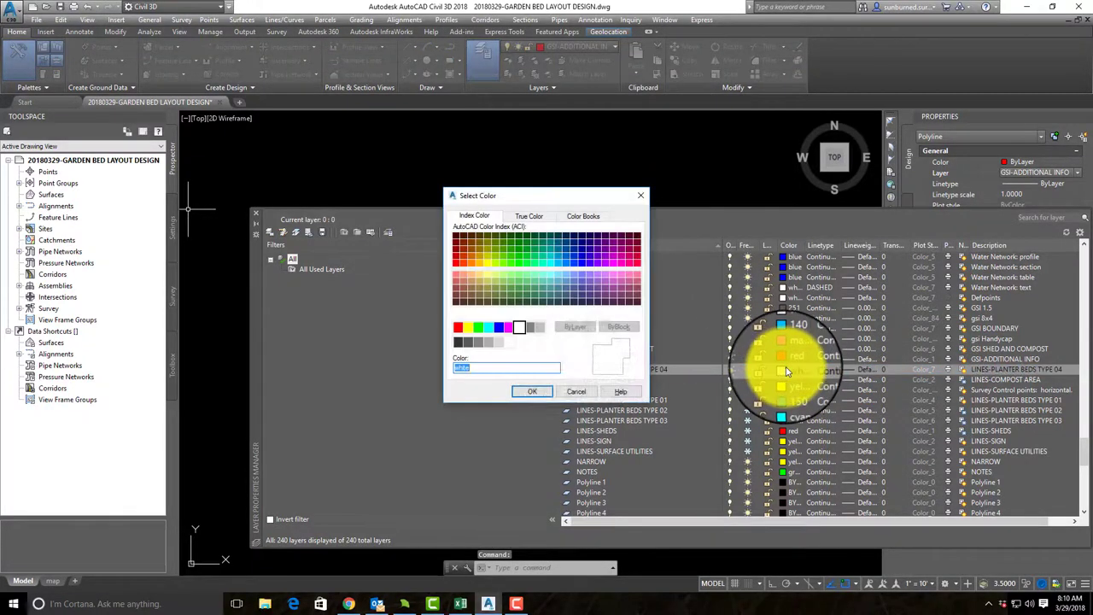
pyautogui.click(487, 331)
pyautogui.click(530, 391)
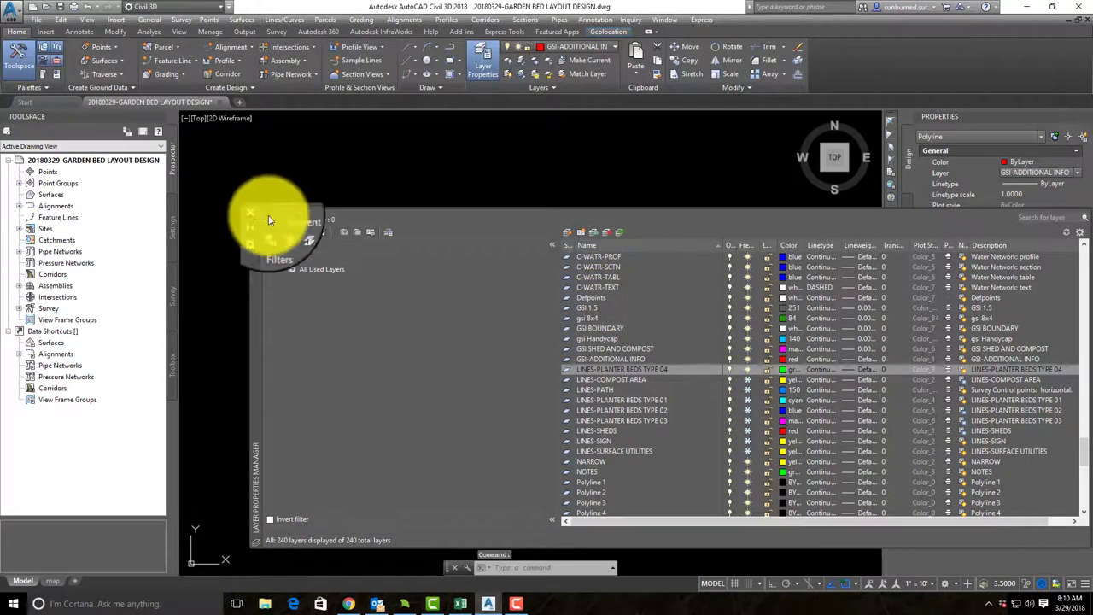
pyautogui.click(257, 216)
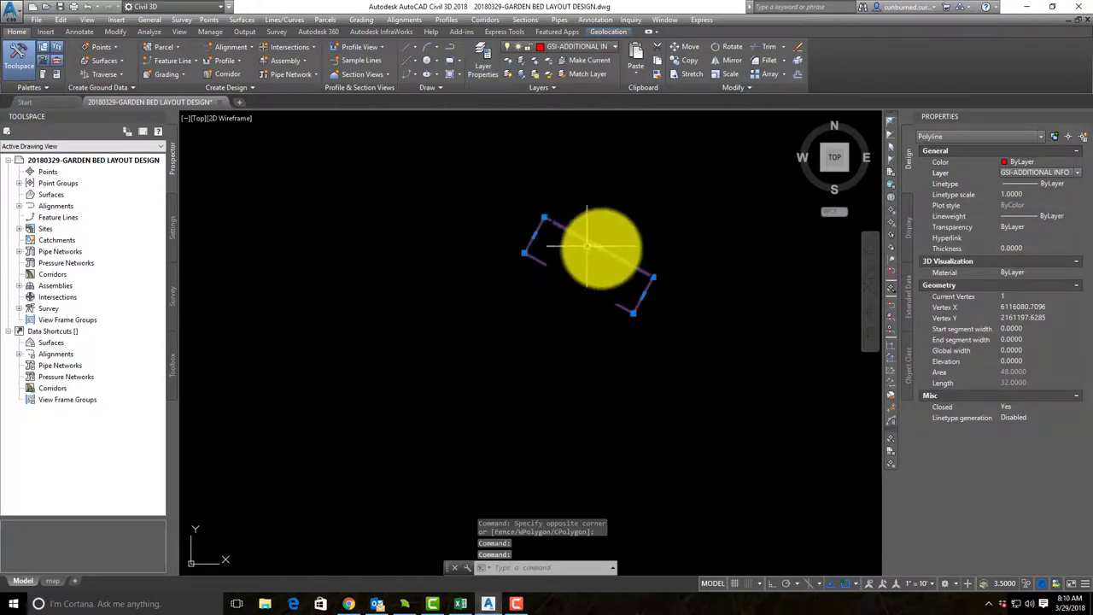
# - Move the selected leftover rectangle to the LINES-PLANTER BEDS TYPE 04 layer
pyautogui.click(1078, 173)
pyautogui.click(1033, 249)
pyautogui.press('Escape')
# - Thaw all layers of the drawing together in the Layer Properties Manager and return to the full garden layout
pyautogui.click(484, 67)
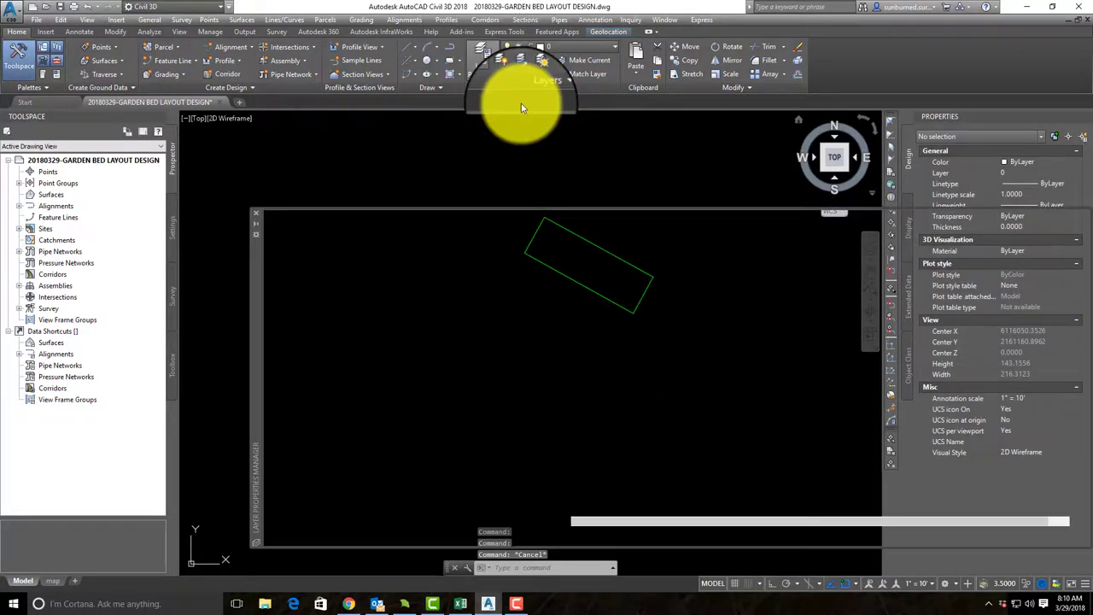
pyautogui.scroll(-5, 759, 385)
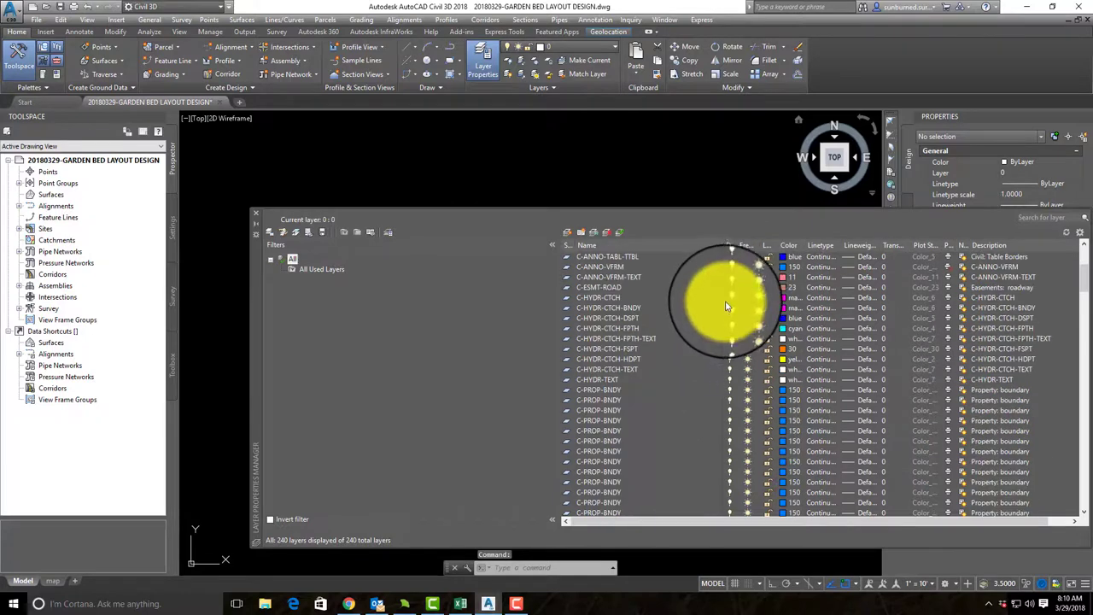
pyautogui.scroll(5, 733, 282)
pyautogui.rightClick(634, 258)
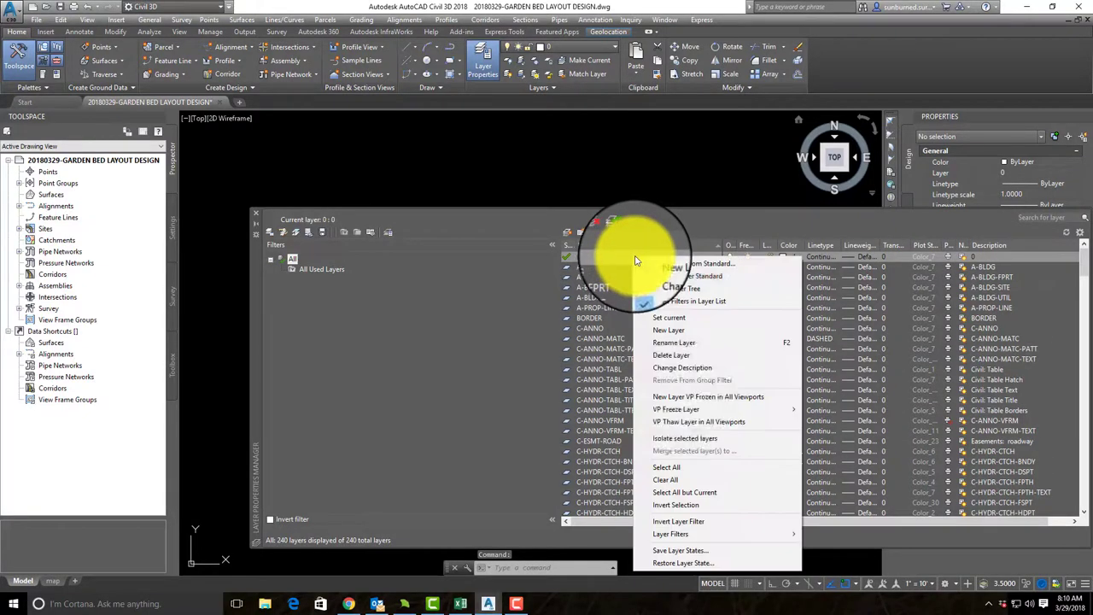
pyautogui.click(703, 511)
pyautogui.scroll(-20, 732, 379)
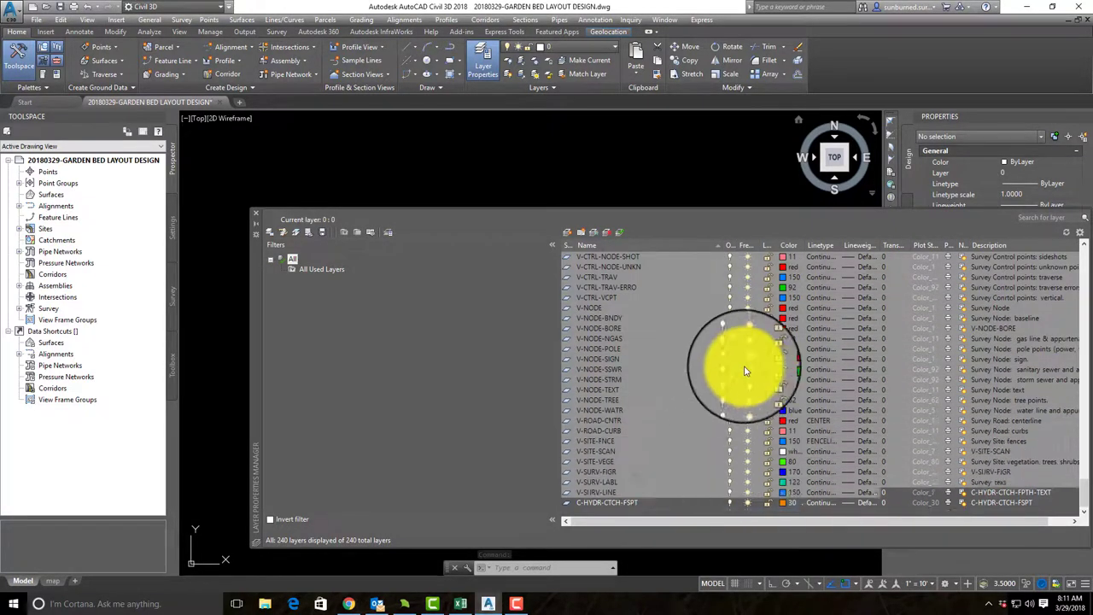
pyautogui.click(749, 351)
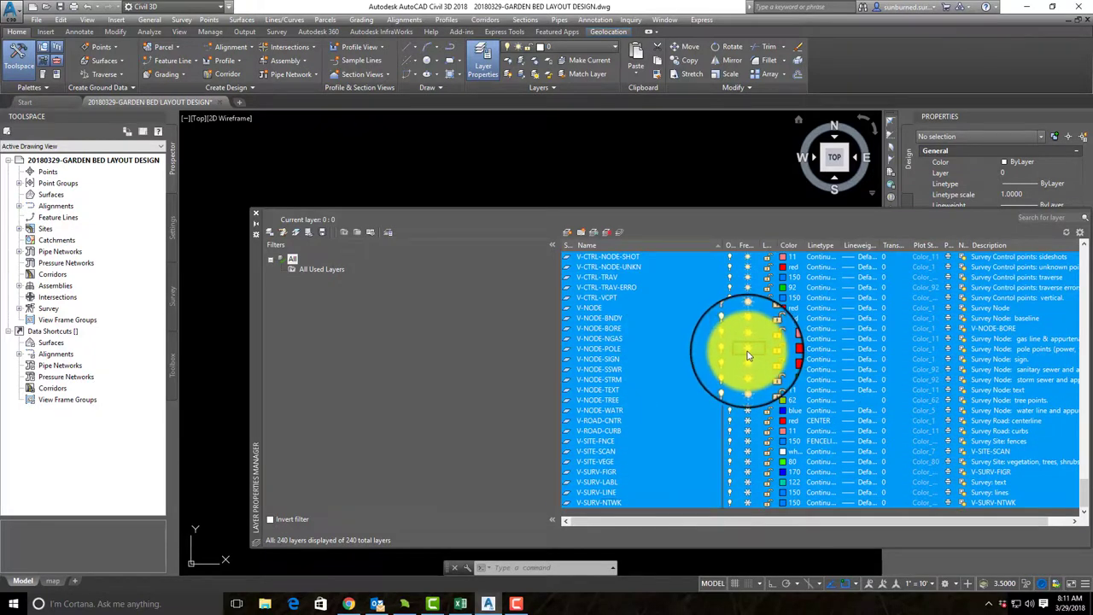
pyautogui.scroll(-5, 574, 208)
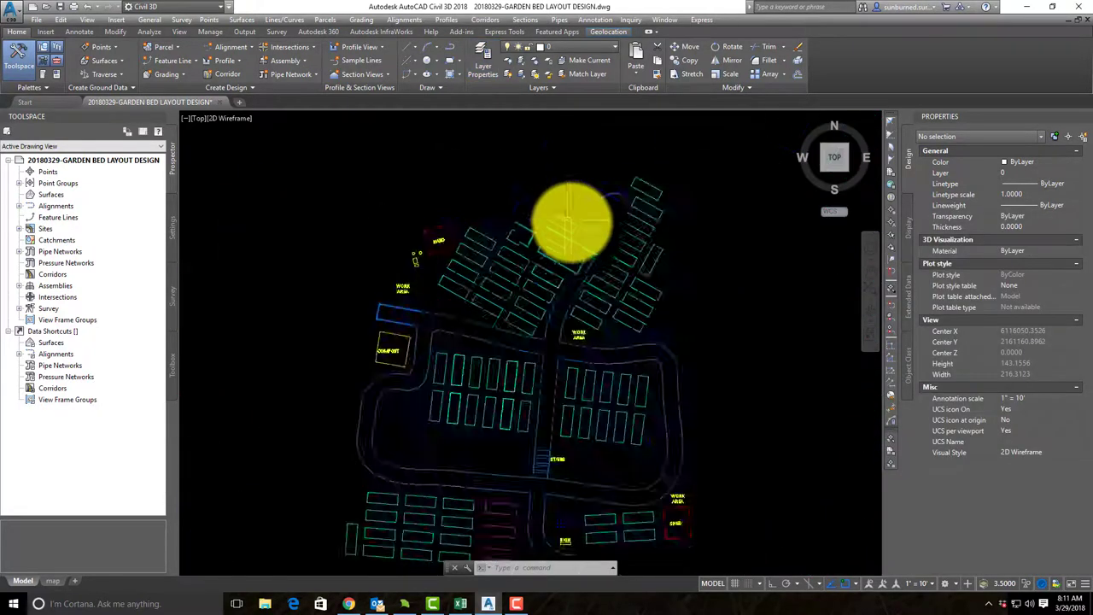
# - Move the COMPOST label to the centre of its yellow square
pyautogui.scroll(8, 586, 334)
pyautogui.moveTo(425, 332); pyautogui.dragTo(477, 344, button='middle')
pyautogui.moveTo(659, 322)
pyautogui.mouseDown(button='middle')
pyautogui.moveTo(657, 386)
pyautogui.moveTo(694, 542)
pyautogui.mouseUp(button='middle')
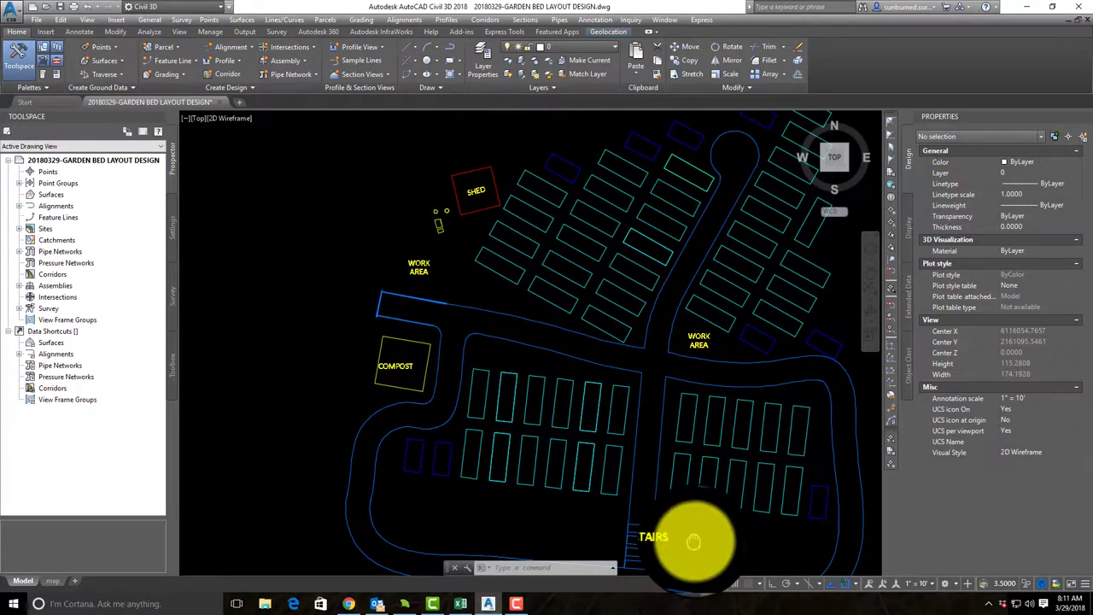
pyautogui.scroll(6, 364, 398)
pyautogui.click(457, 301)
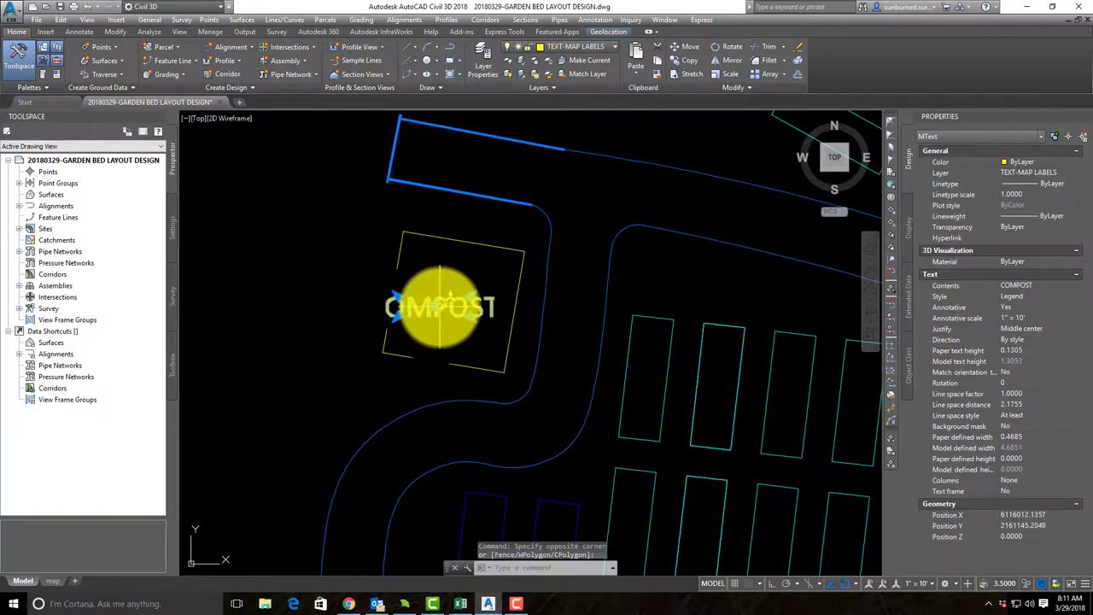
pyautogui.click(437, 306)
pyautogui.press('Escape')
pyautogui.press('Escape')
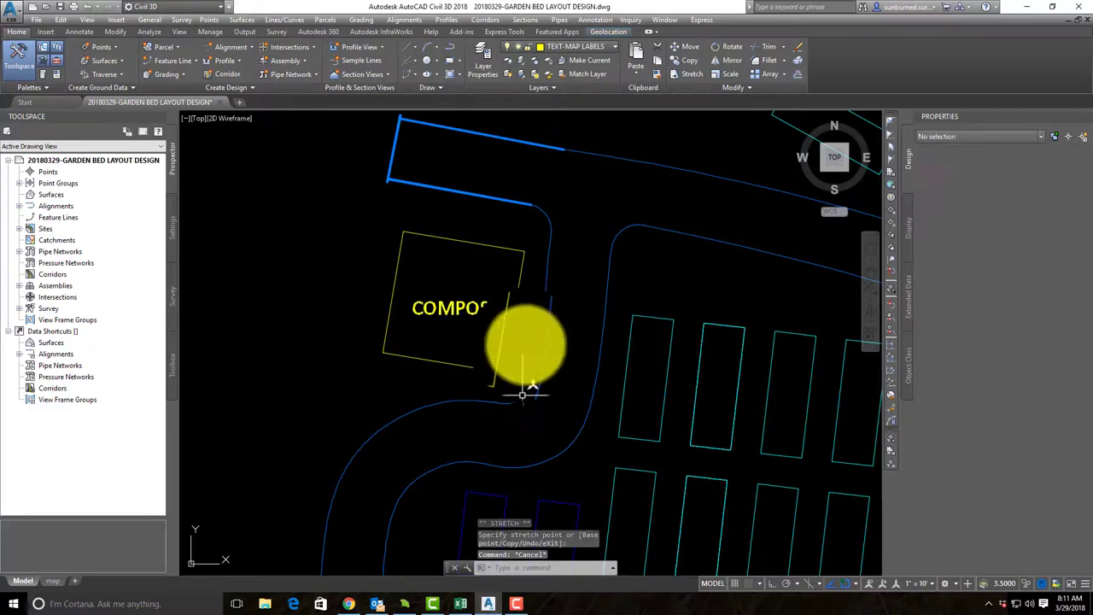
# - Start the Write Block command (WBLOCK) and select all objects of the garden layout as its source
pyautogui.scroll(-6, 537, 281)
pyautogui.moveTo(756, 371)
pyautogui.mouseDown(button='middle')
pyautogui.moveTo(701, 383)
pyautogui.moveTo(666, 362)
pyautogui.moveTo(658, 288)
pyautogui.moveTo(657, 418)
pyautogui.mouseUp(button='middle')
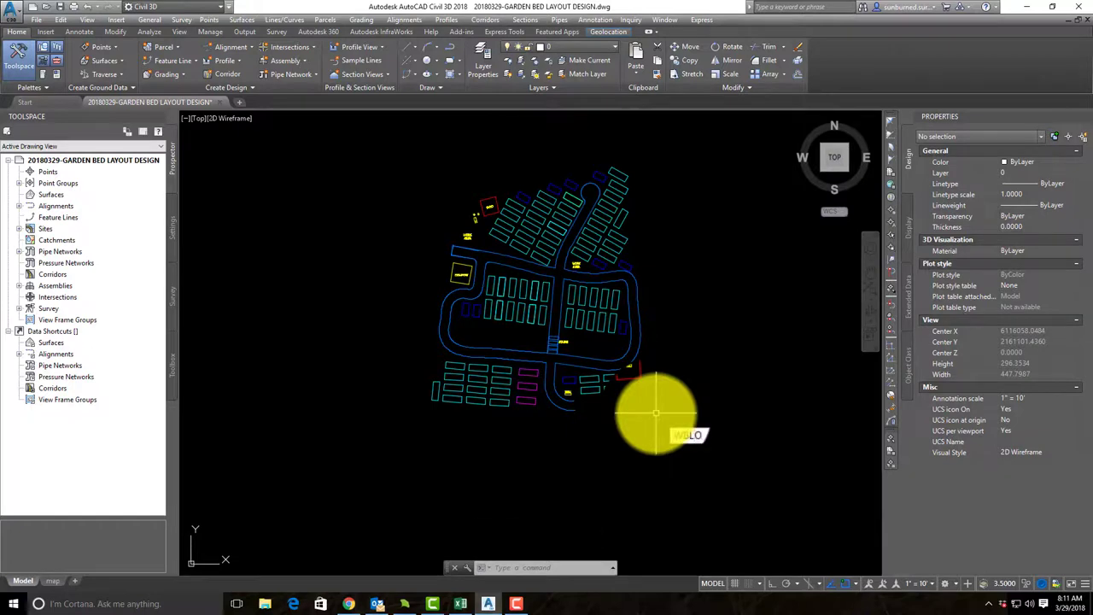
pyautogui.write('w')
pyautogui.press('Return')
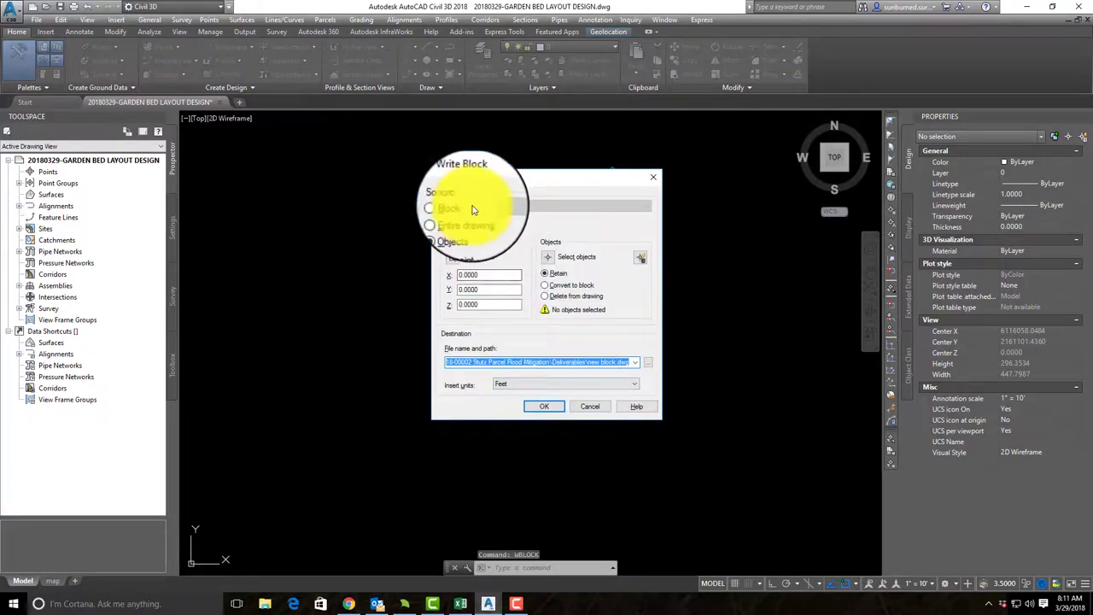
pyautogui.click(548, 258)
pyautogui.click(773, 485)
pyautogui.click(361, 176)
pyautogui.press('Return')
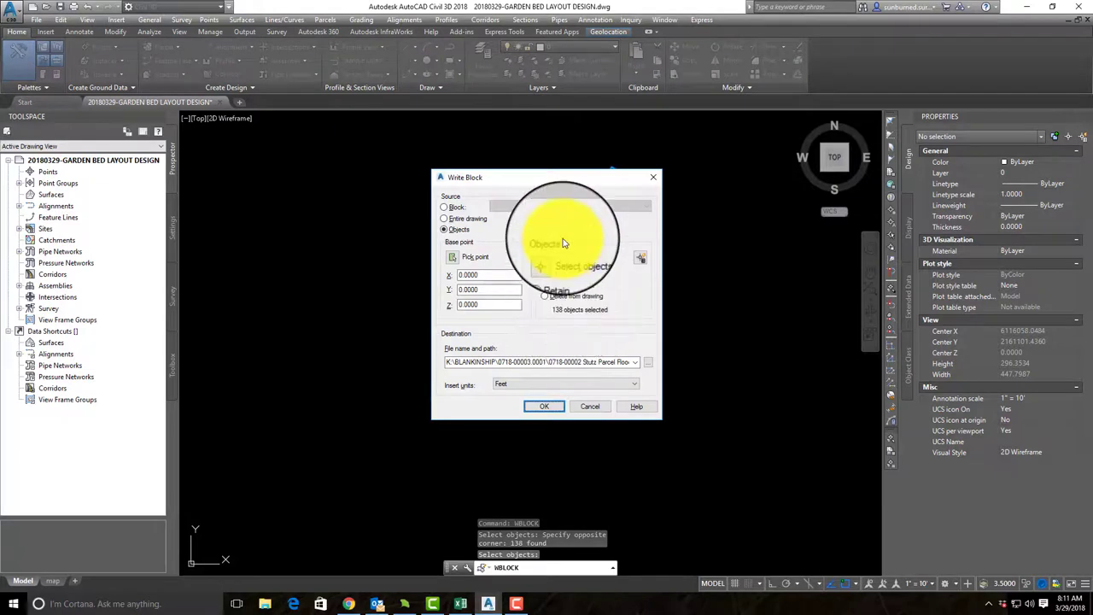
# - Choose the folder L:\dwg\Gardens at Heather Farms\Survey\CAD as the destination of the written block
pyautogui.click(648, 362)
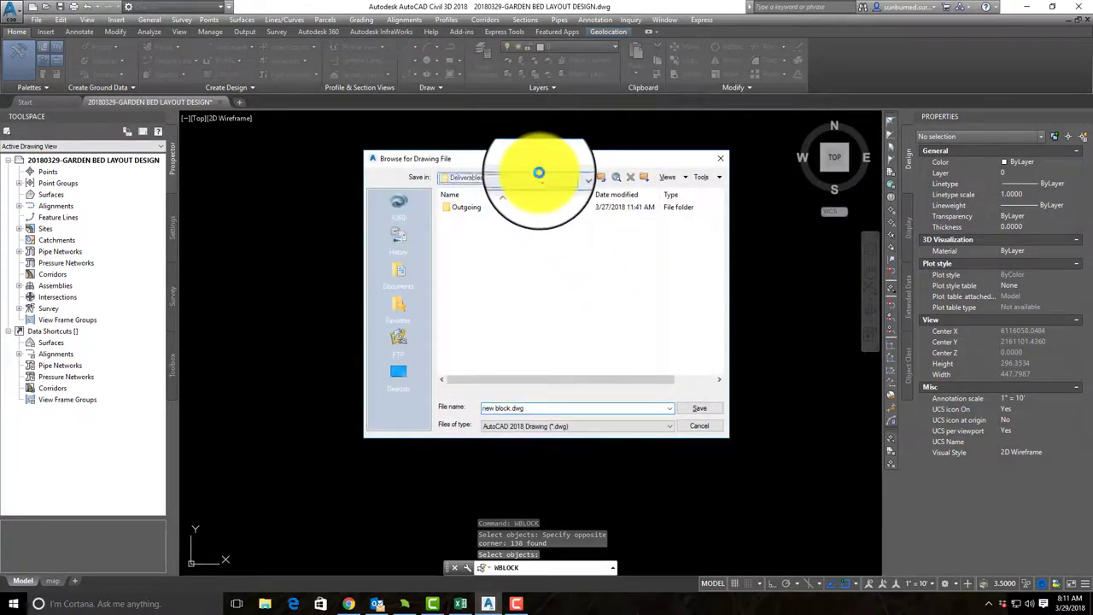
pyautogui.click(547, 177)
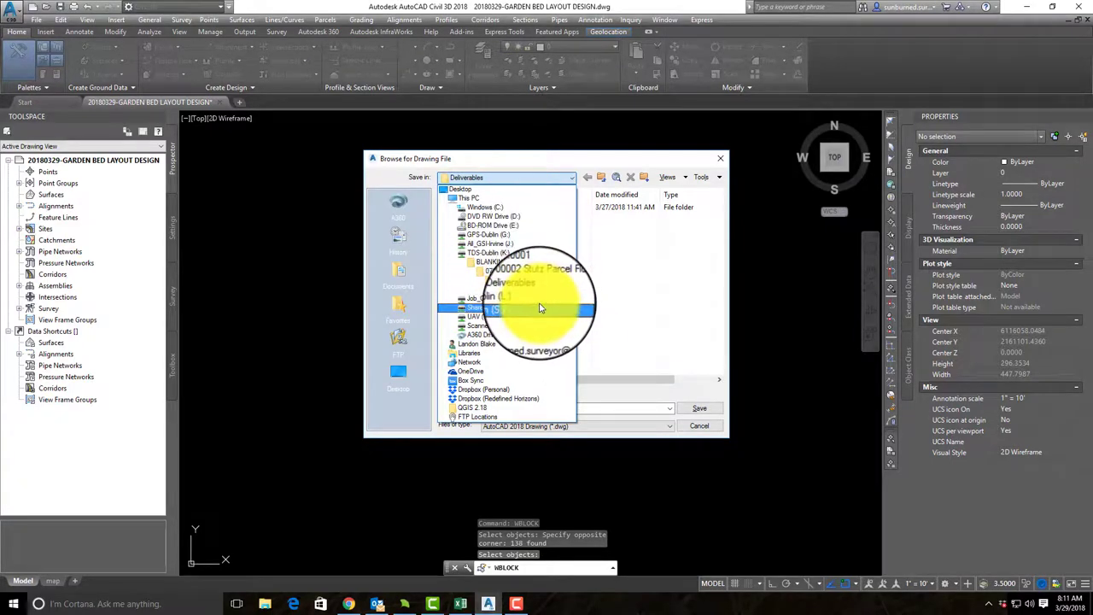
pyautogui.click(504, 297)
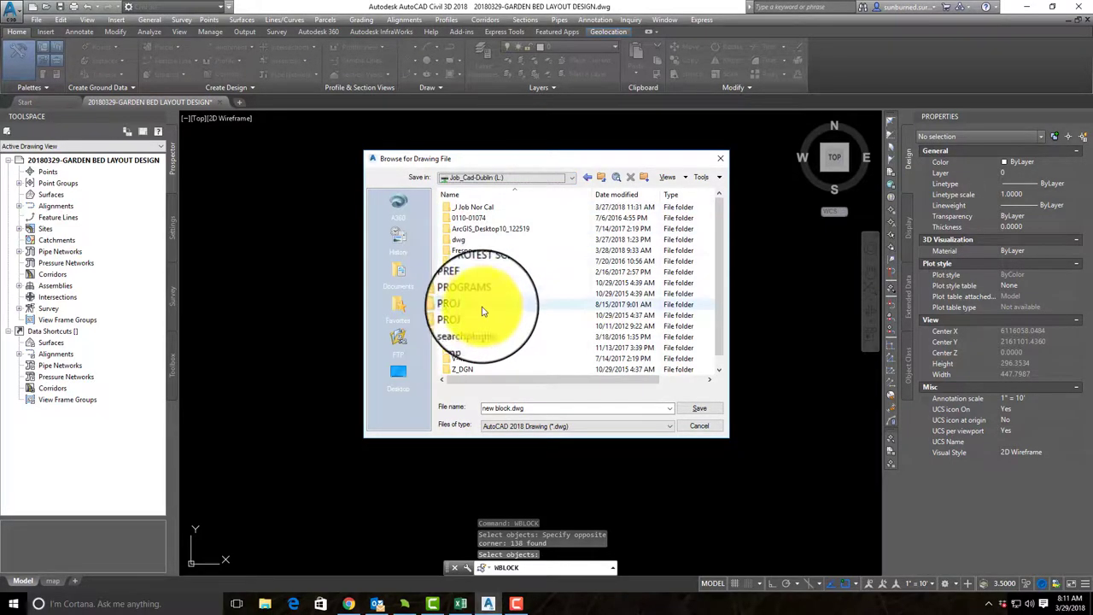
pyautogui.doubleClick(462, 242)
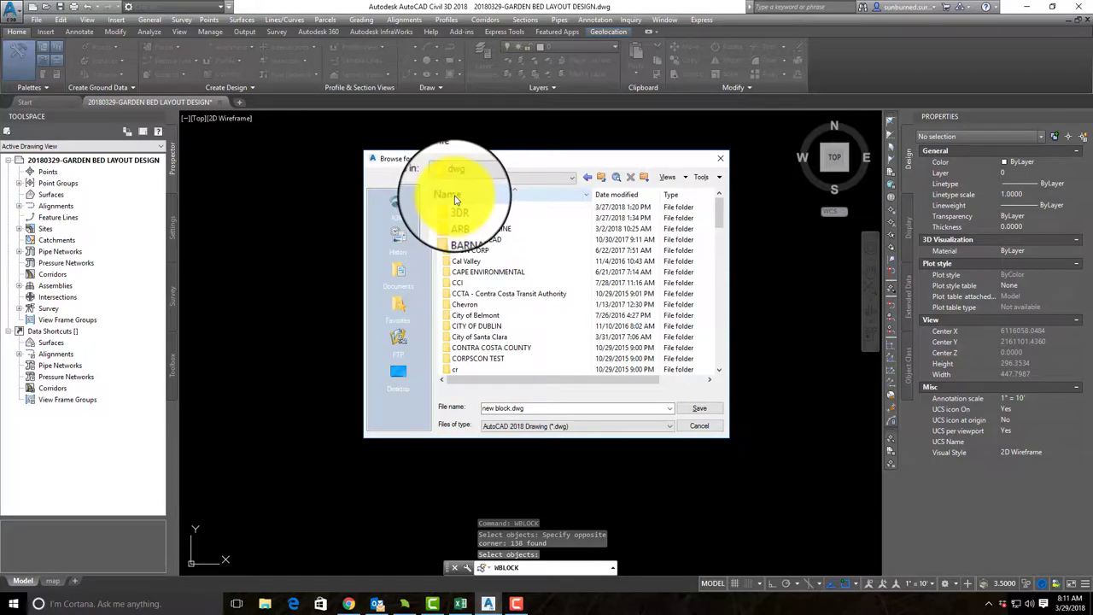
pyautogui.scroll(-5, 502, 366)
pyautogui.scroll(-4, 501, 359)
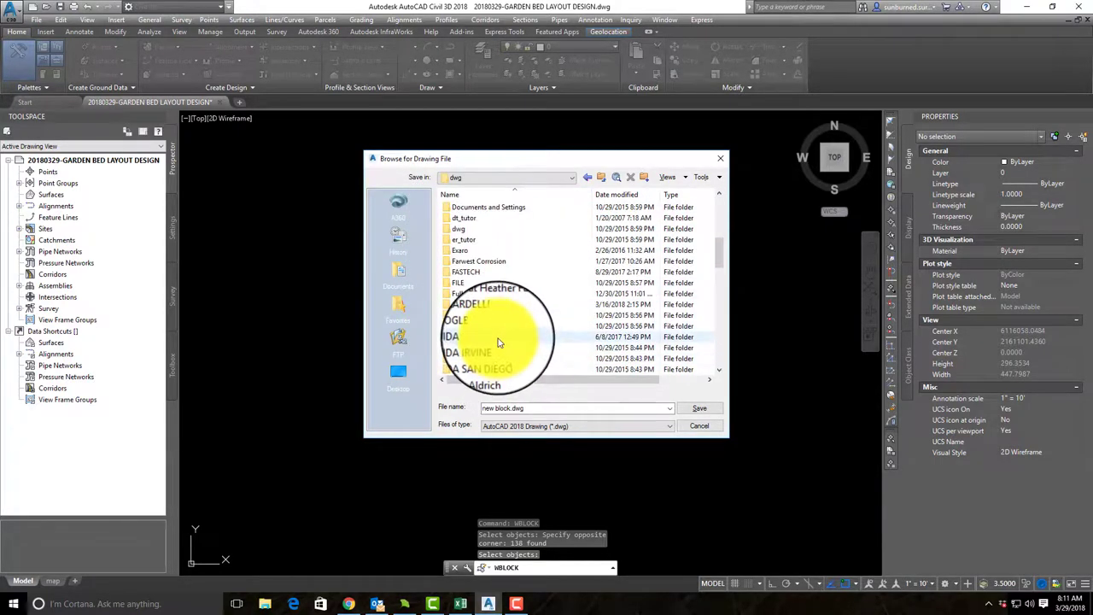
pyautogui.doubleClick(526, 242)
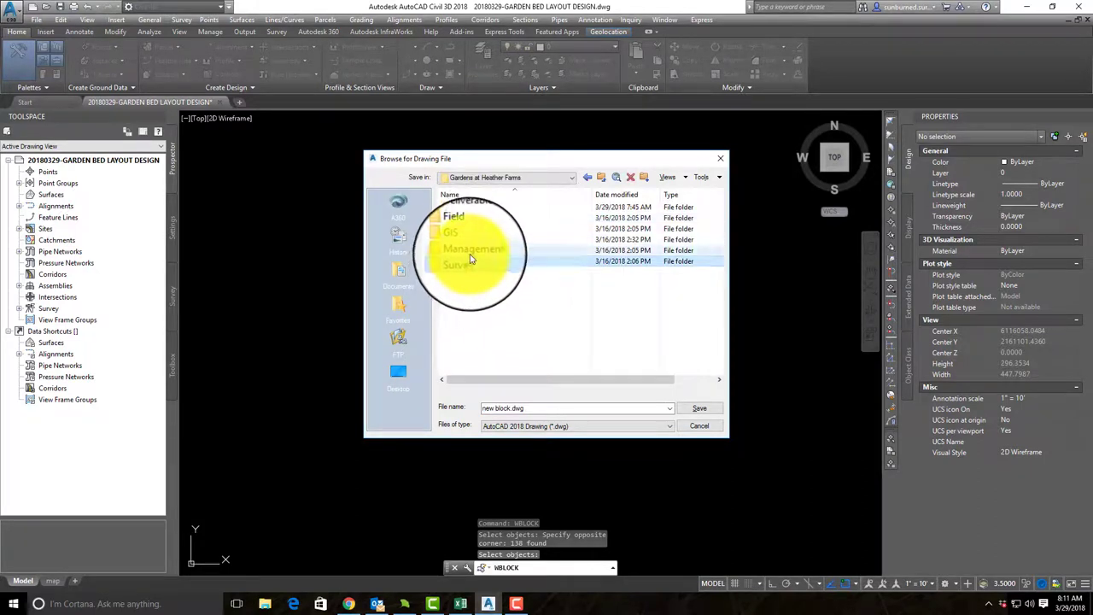
pyautogui.doubleClick(469, 264)
pyautogui.doubleClick(466, 207)
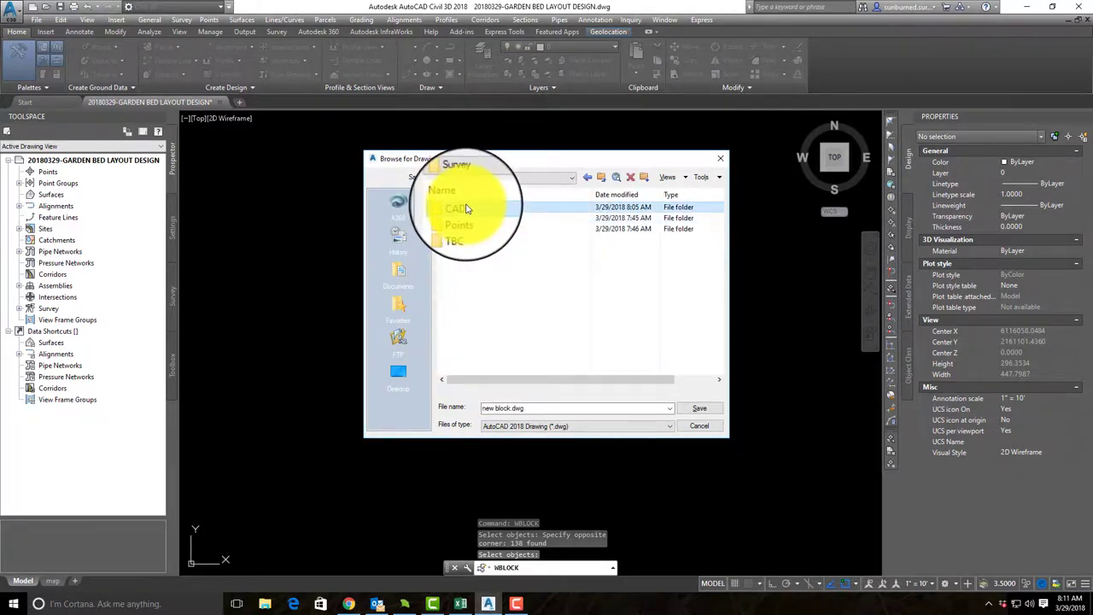
# - Name the output file 20180329-GARDEN BED LAYOUT DESIGN CLEAN.dwg and export the objects with AutoCAD Map information included
pyautogui.click(504, 212)
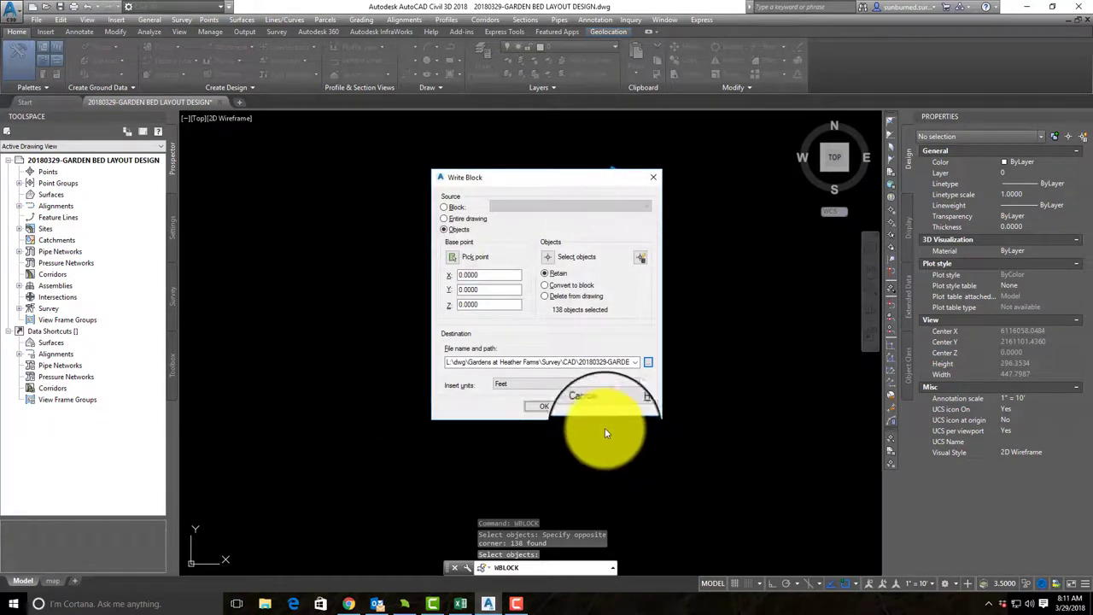
pyautogui.click(538, 412)
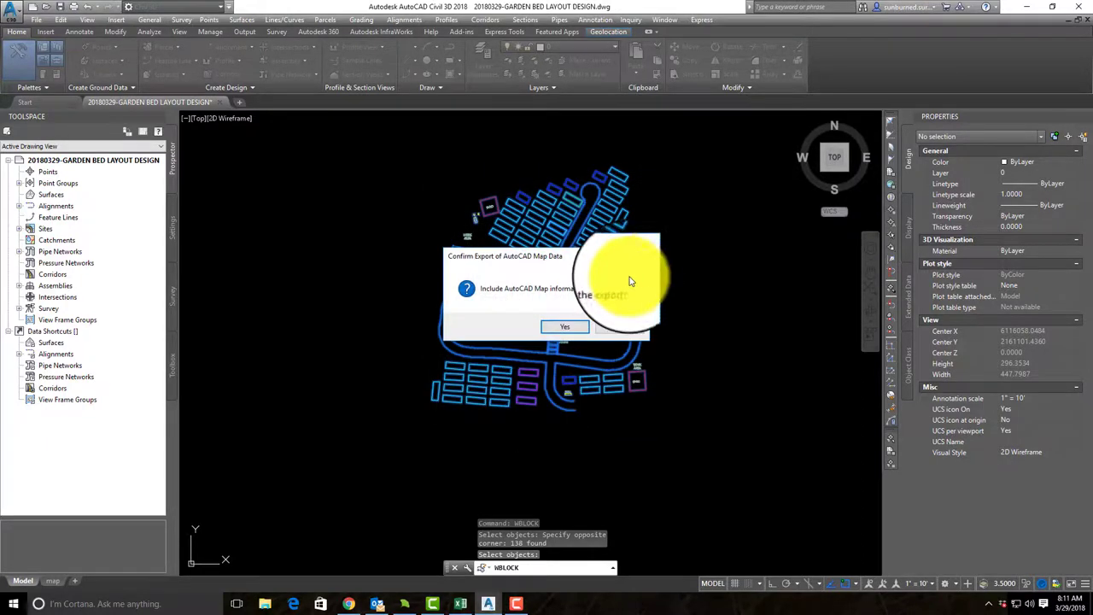
pyautogui.click(575, 333)
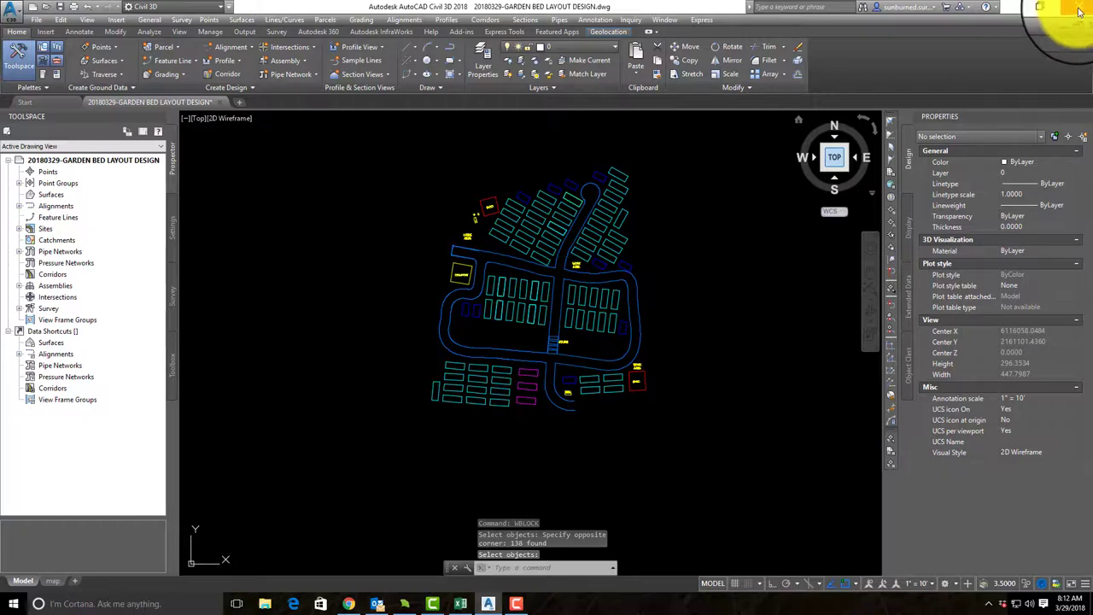
# - Open 20180329-GARDEN BED LAYOUT DESIGN CLEAN.dwg from the CAD folder to check the exported layout
pyautogui.click(42, 10)
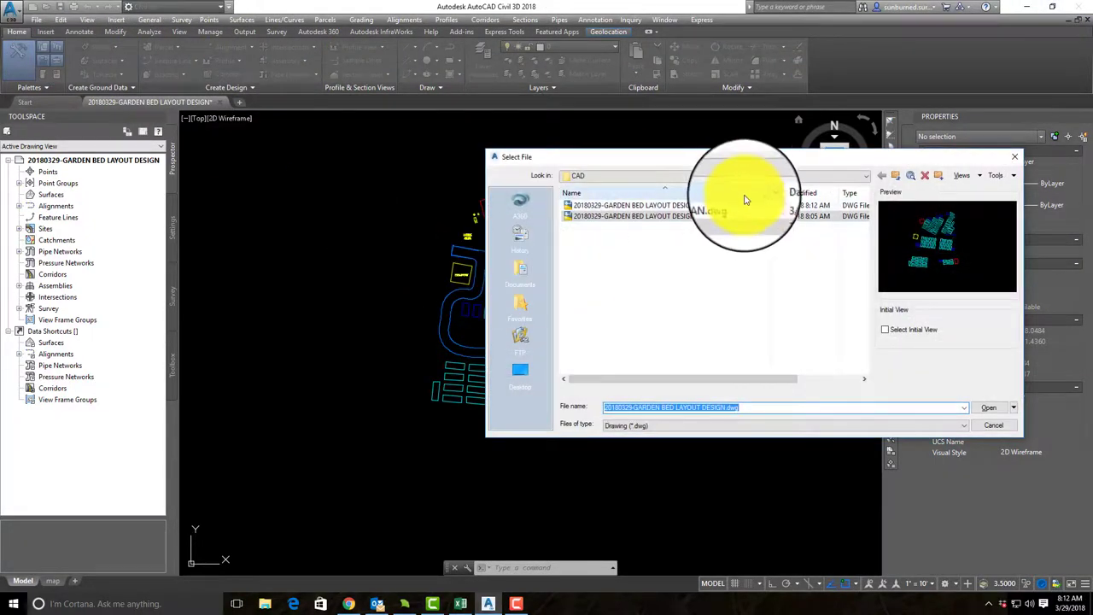
pyautogui.click(718, 209)
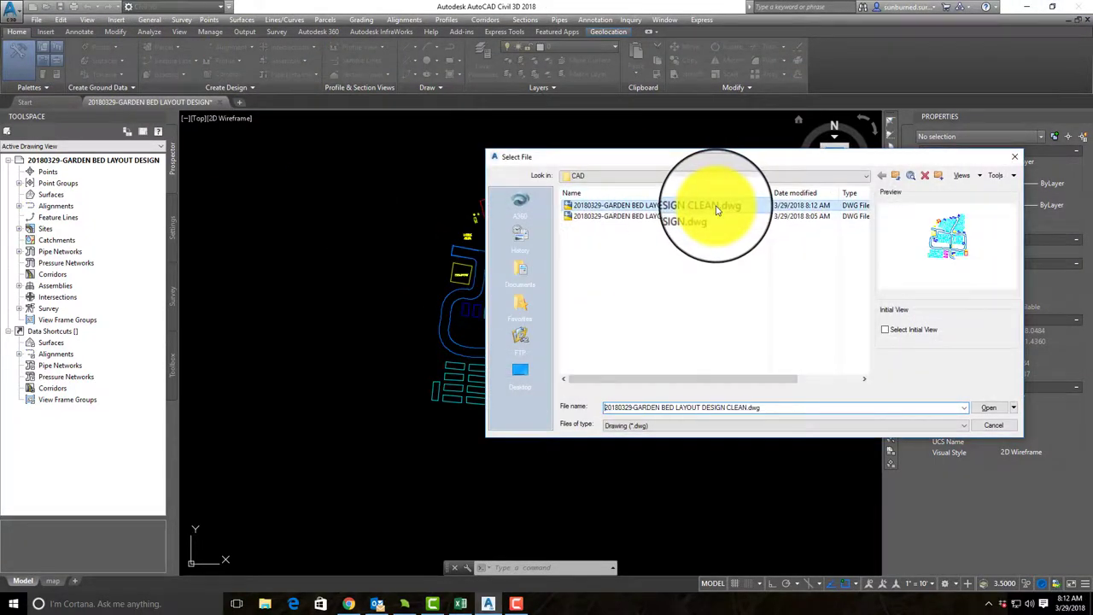
pyautogui.click(986, 411)
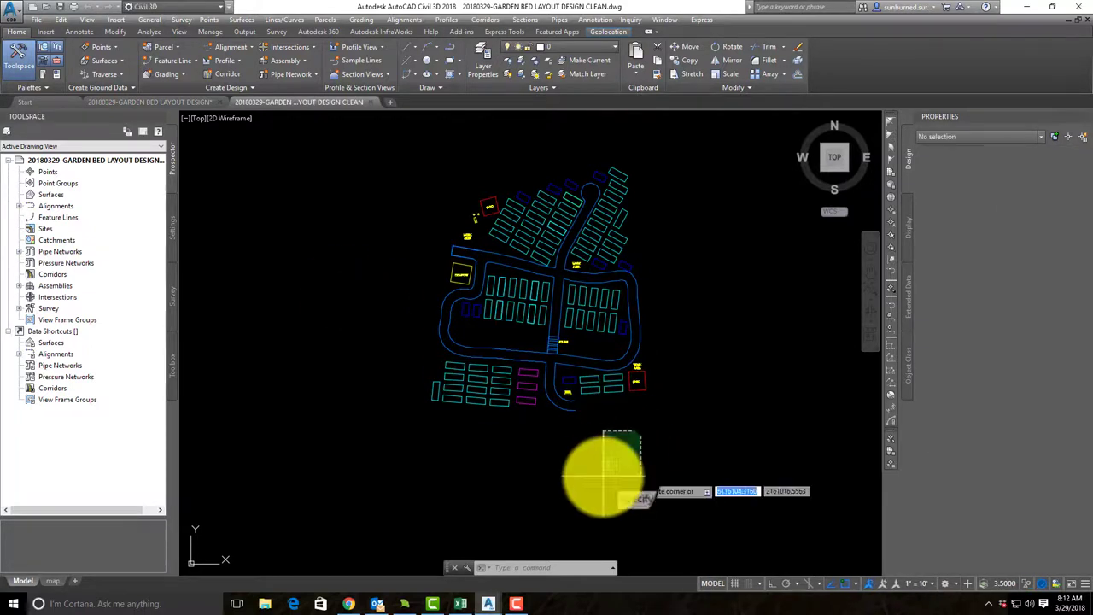
pyautogui.click(610, 472)
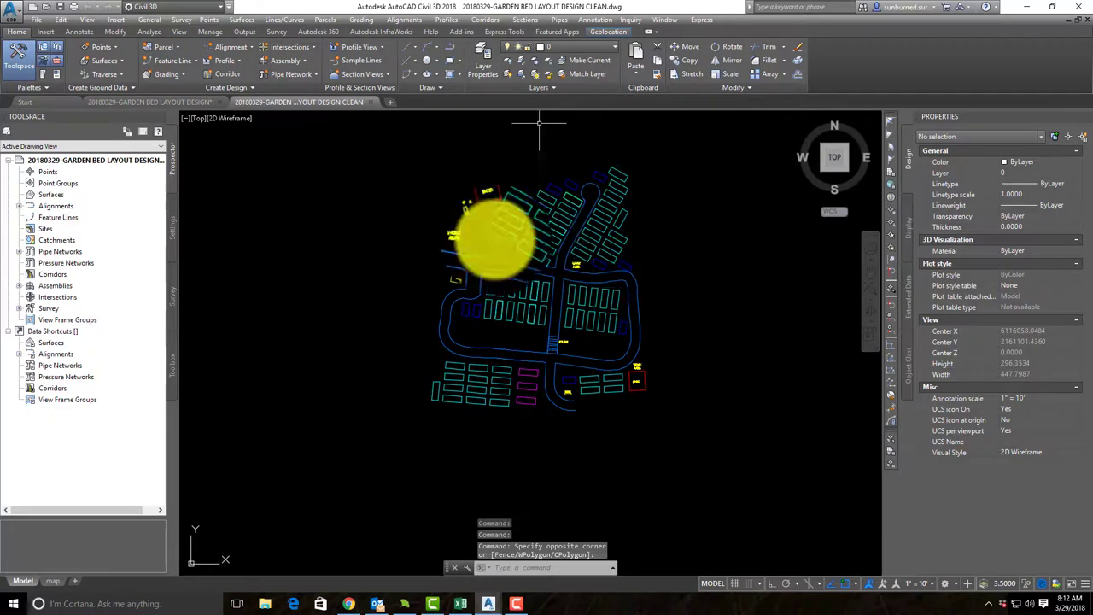
# - Close the CLEAN drawing and the original garden bed layout drawing without saving changes
pyautogui.click(371, 103)
pyautogui.click(583, 329)
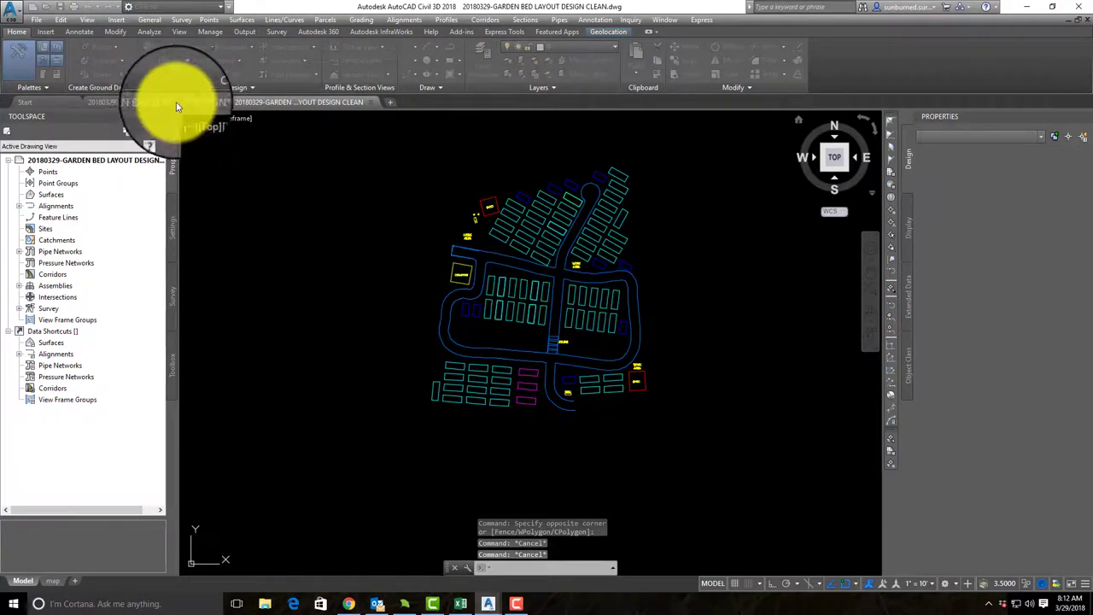
pyautogui.click(217, 104)
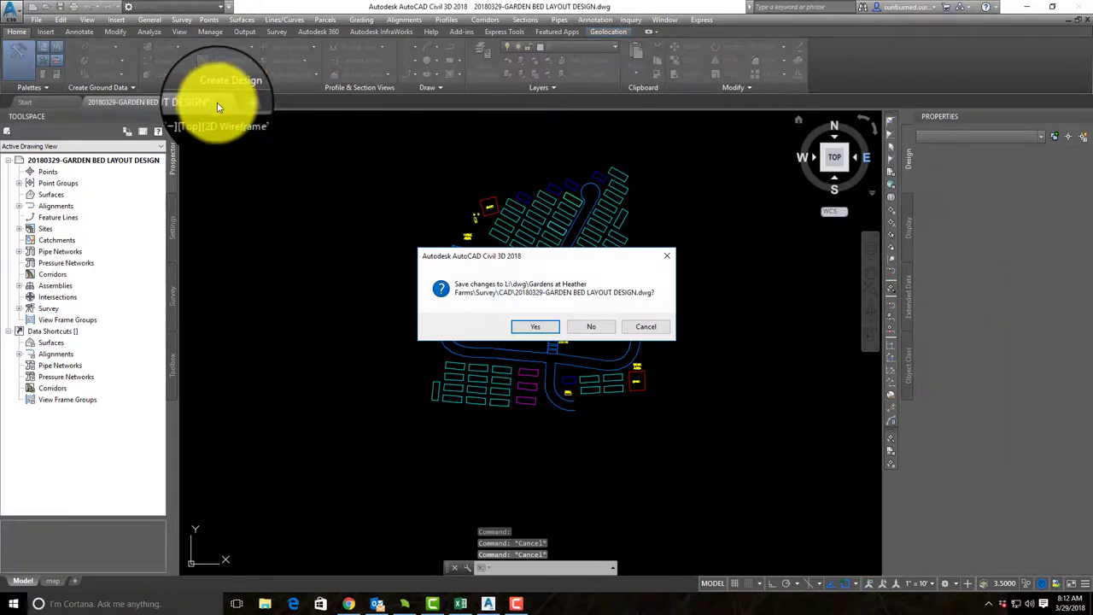
pyautogui.click(590, 329)
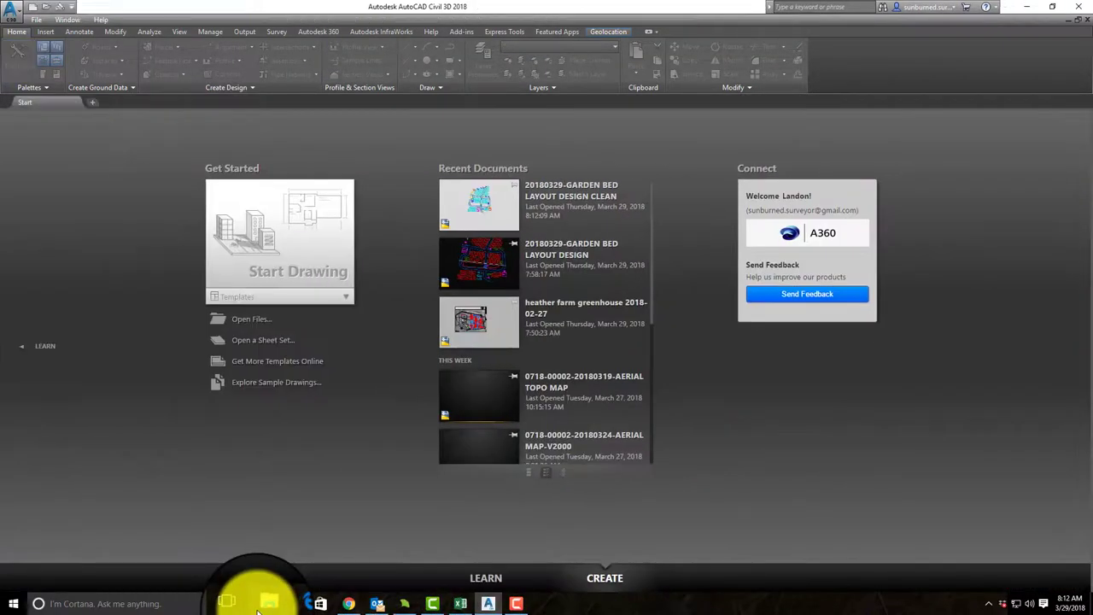
# - Switch to File Explorer and open the folder L:\dwg\Gardens at Heather Farms\Survey\CAD
pyautogui.click(263, 603)
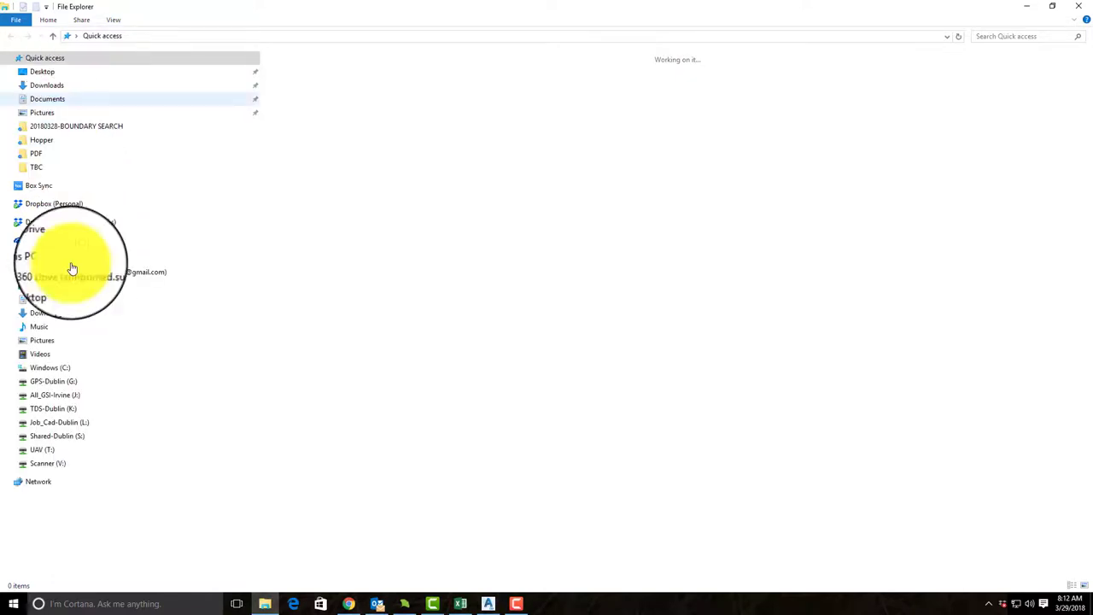
pyautogui.click(84, 425)
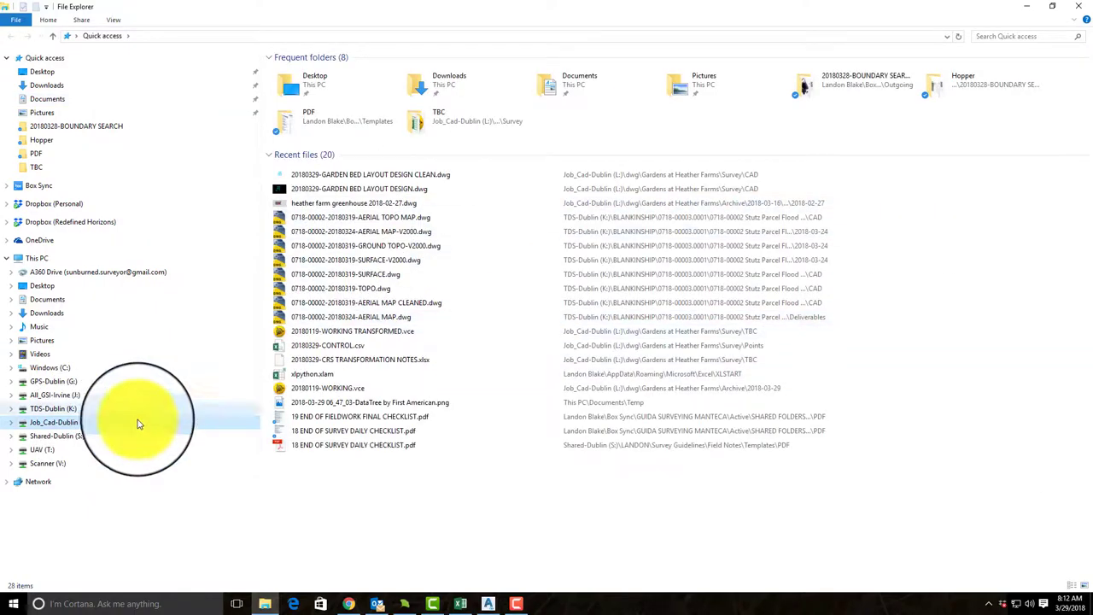
pyautogui.click(76, 424)
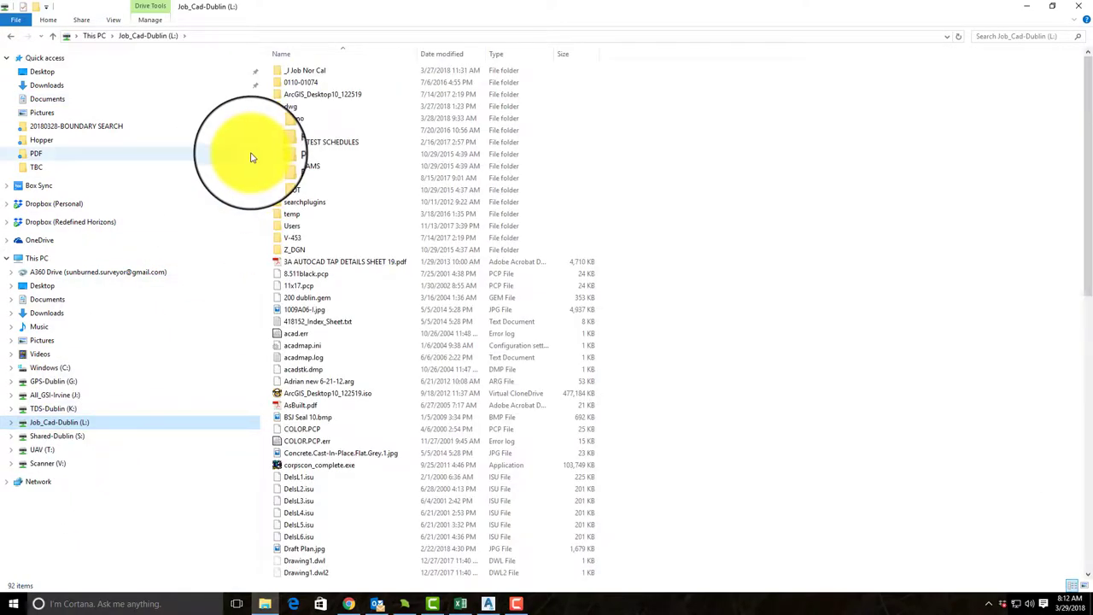
pyautogui.doubleClick(294, 109)
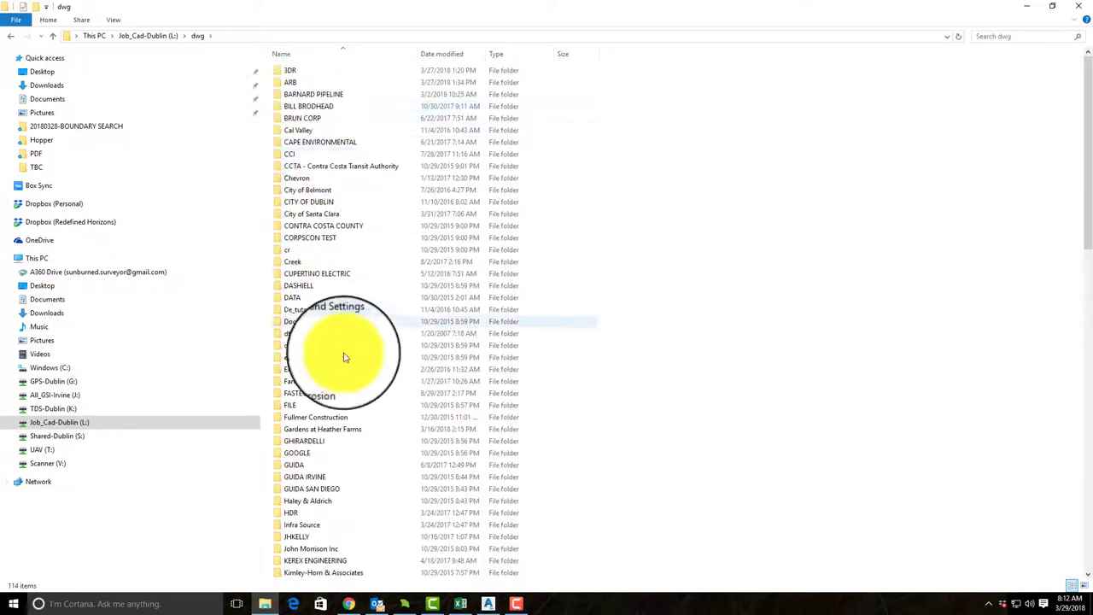
pyautogui.click(314, 431)
pyautogui.doubleClick(314, 431)
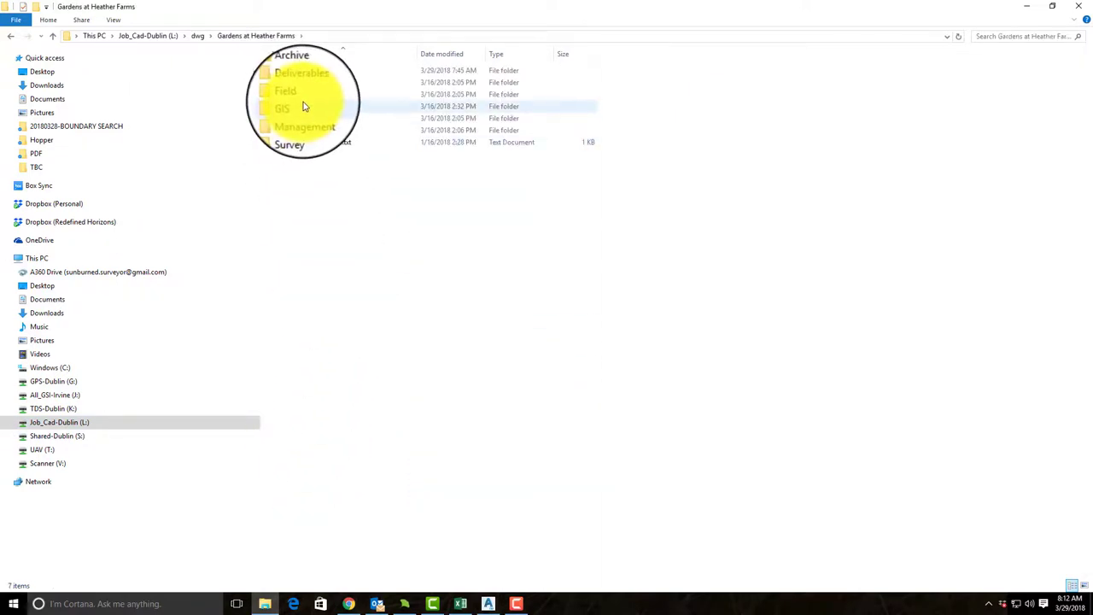
pyautogui.doubleClick(303, 131)
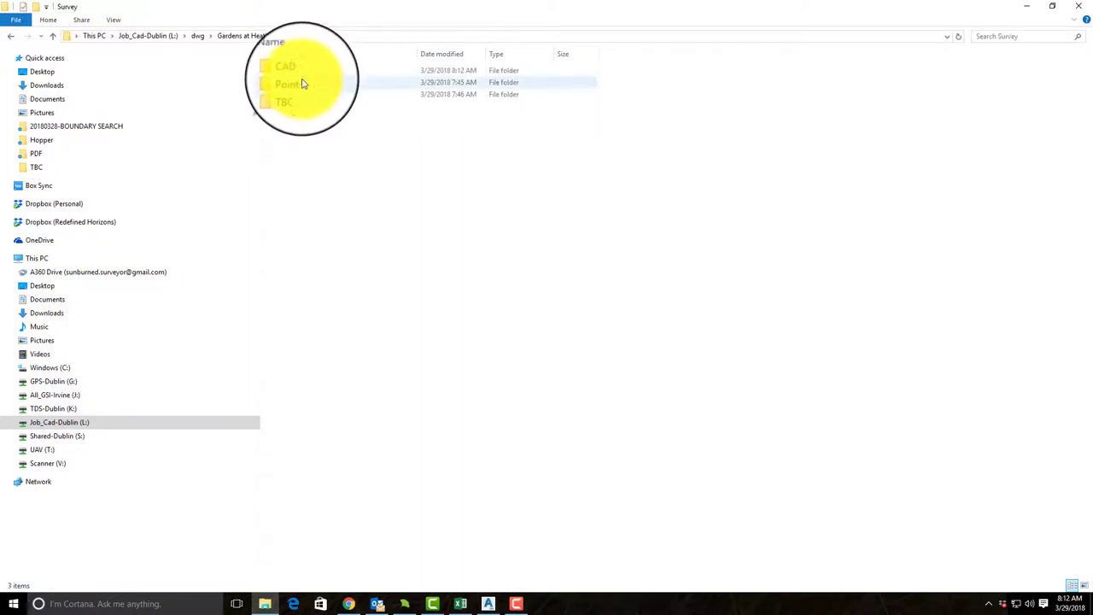
pyautogui.doubleClick(288, 71)
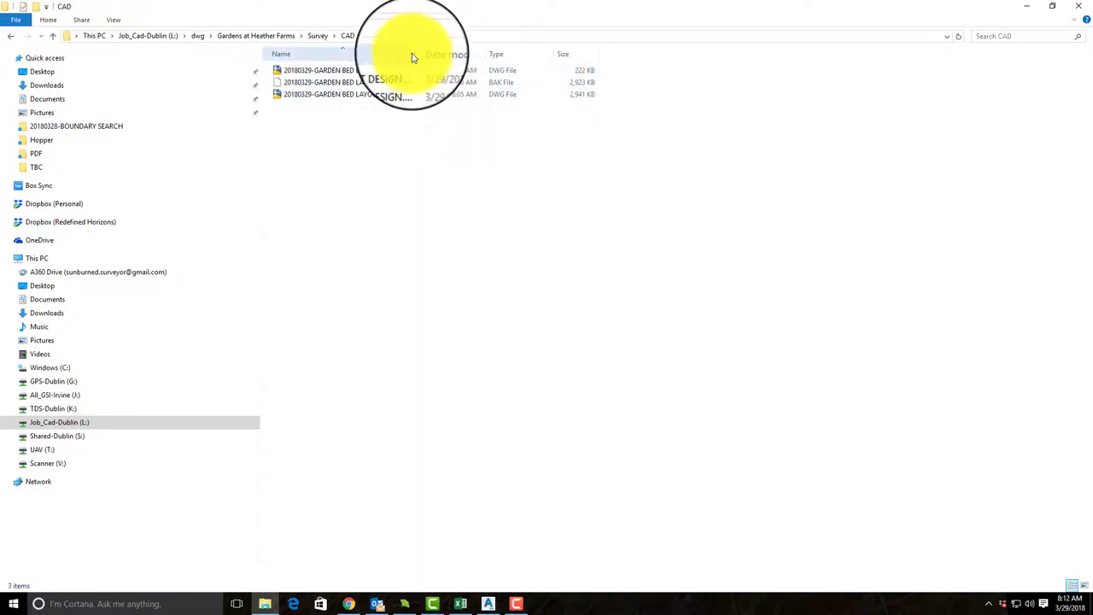
# - Widen the Name column and permanently delete 20180329-GARDEN BED LAYOUT DESIGN.bak and 20180329-GARDEN BED LAYOUT DESIGN.dwg
pyautogui.moveTo(420, 54); pyautogui.dragTo(614, 54)
pyautogui.moveTo(420, 125); pyautogui.dragTo(429, 76)
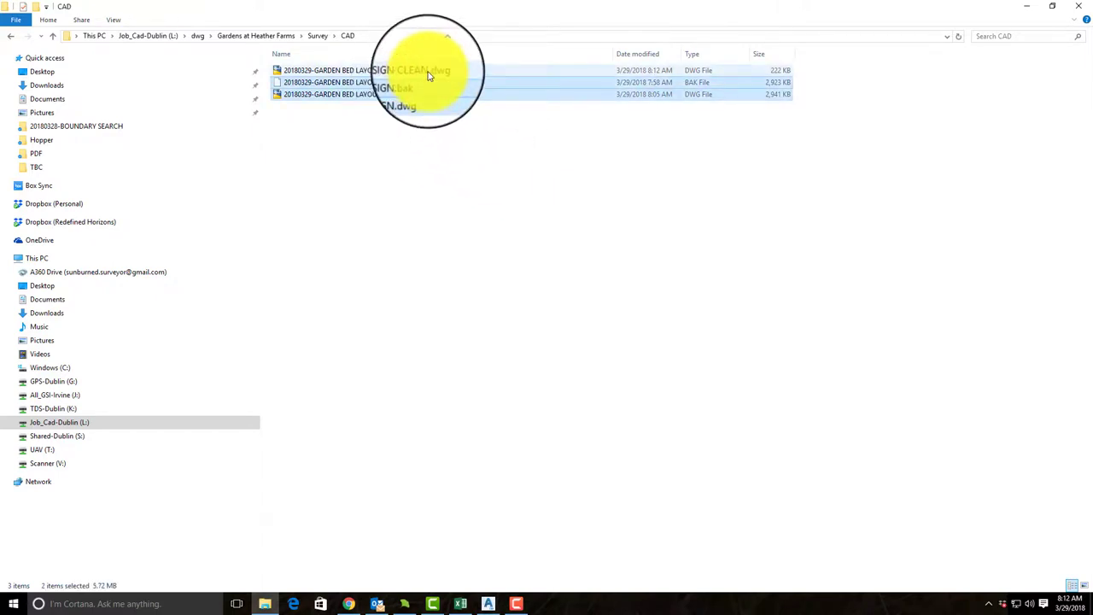
pyautogui.hotkey('shift', 'Delete')
pyautogui.click(602, 312)
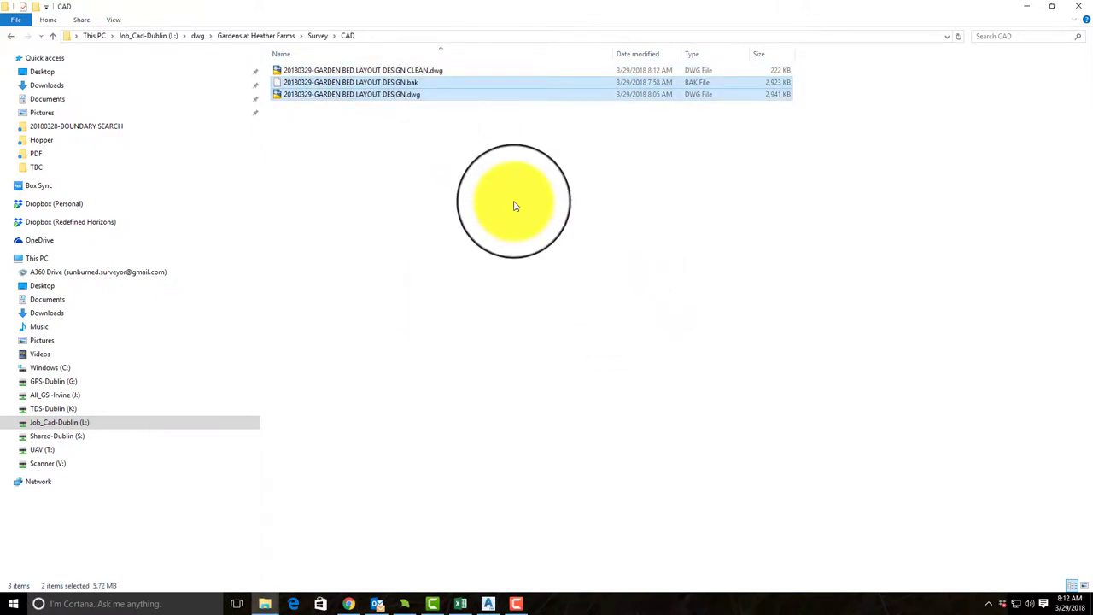
# - Rename the CLEAN drawing as 20180329-GARDEN BED LAYOUT DESIGN.dwg
pyautogui.click(419, 73)
pyautogui.rightClick(420, 73)
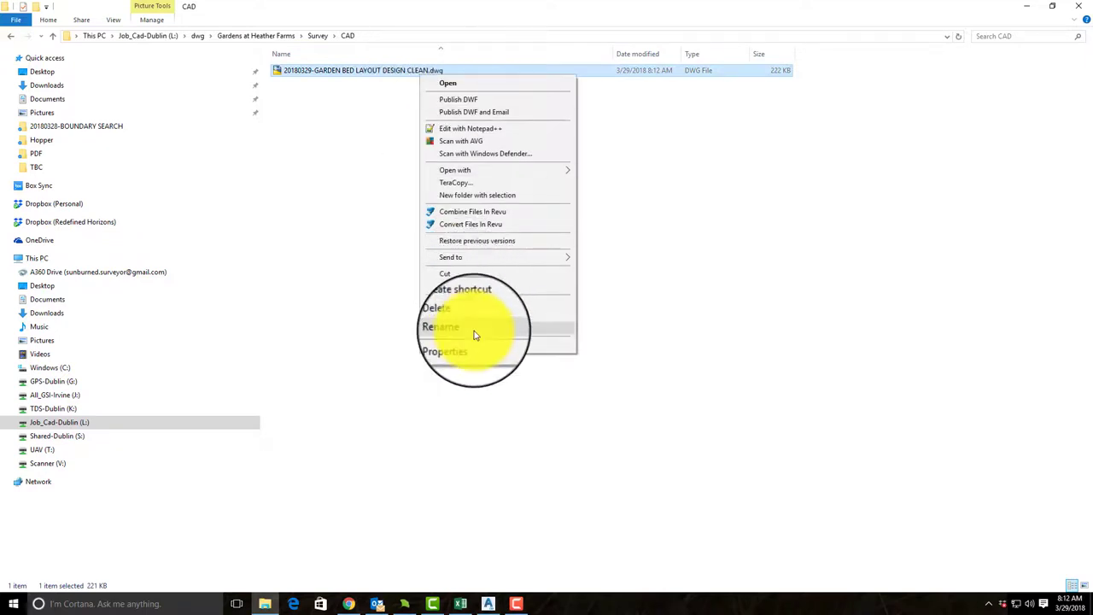
pyautogui.click(452, 328)
pyautogui.click(407, 70)
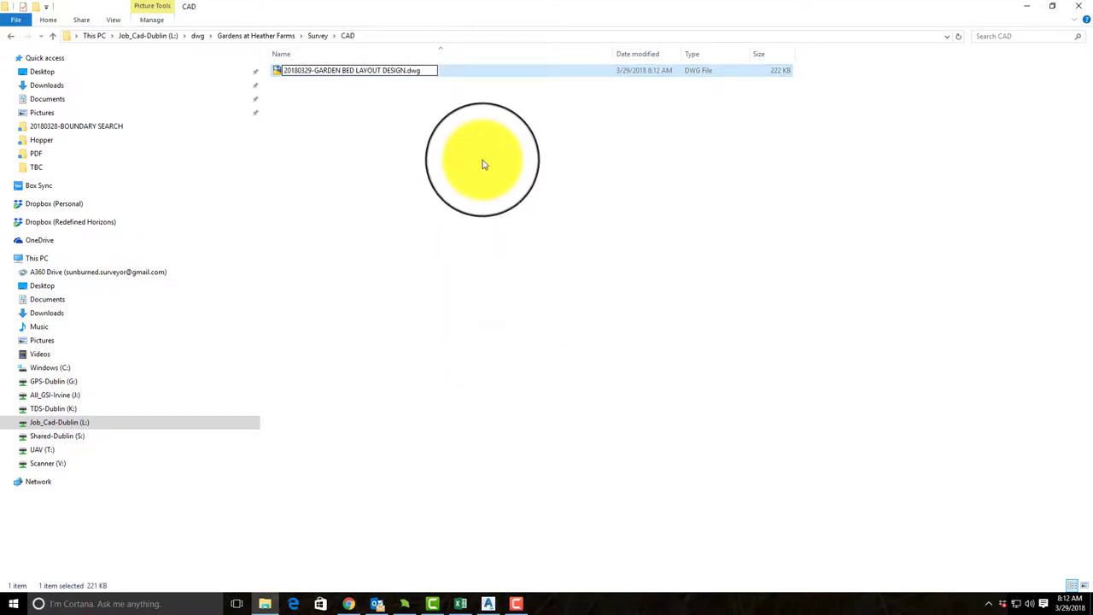
pyautogui.press('Return')
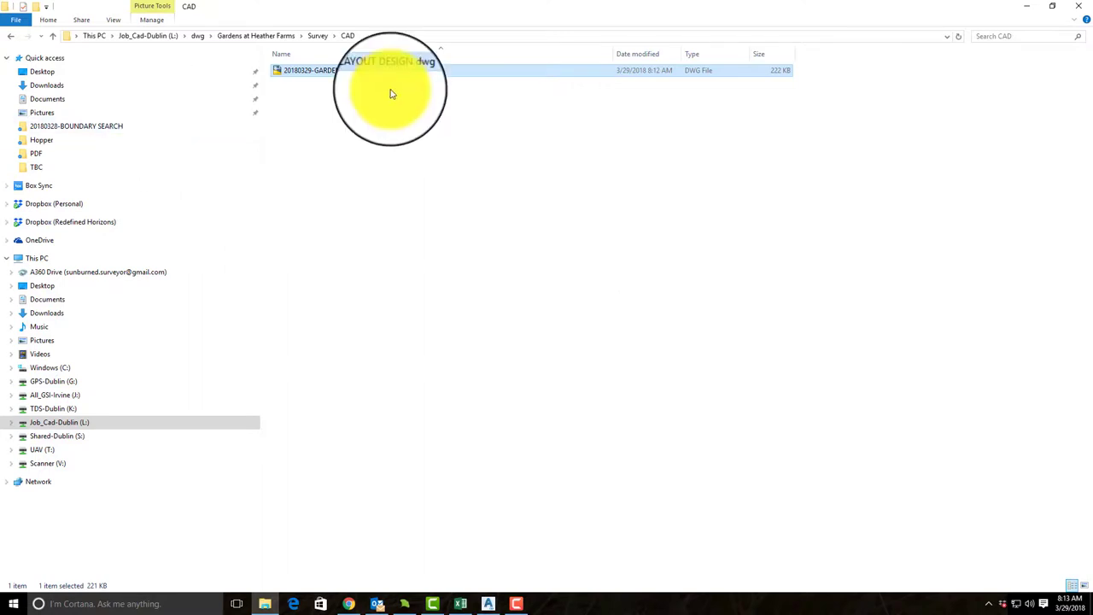
# - Cut the garden bed layout drawing from the CAD folder and create a folder named Construction in the Survey folder
pyautogui.rightClick(366, 78)
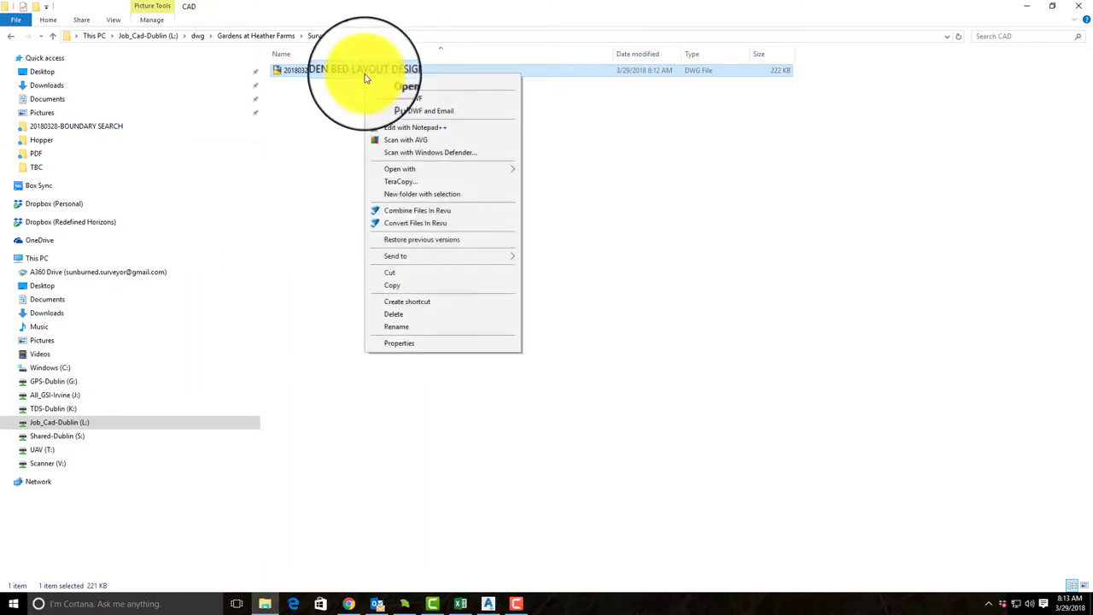
pyautogui.click(422, 274)
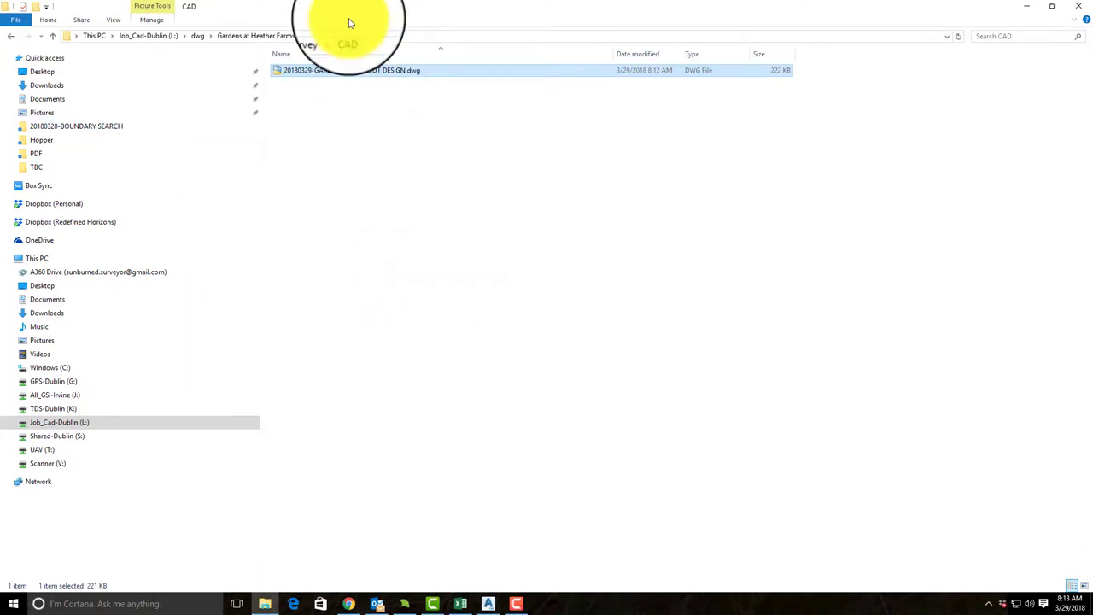
pyautogui.click(321, 36)
pyautogui.rightClick(381, 202)
pyautogui.moveTo(476, 317)
pyautogui.click(568, 323)
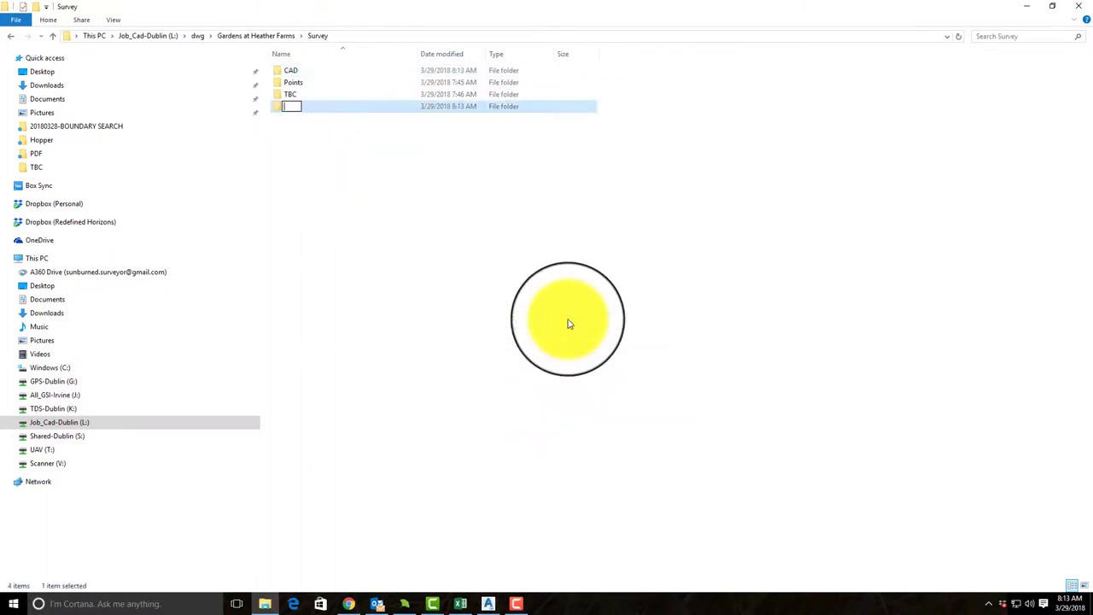
pyautogui.write('Construction')
pyautogui.press('Return')
# - Create a folder named Reference Drawings inside the Construction folder
pyautogui.doubleClick(334, 107)
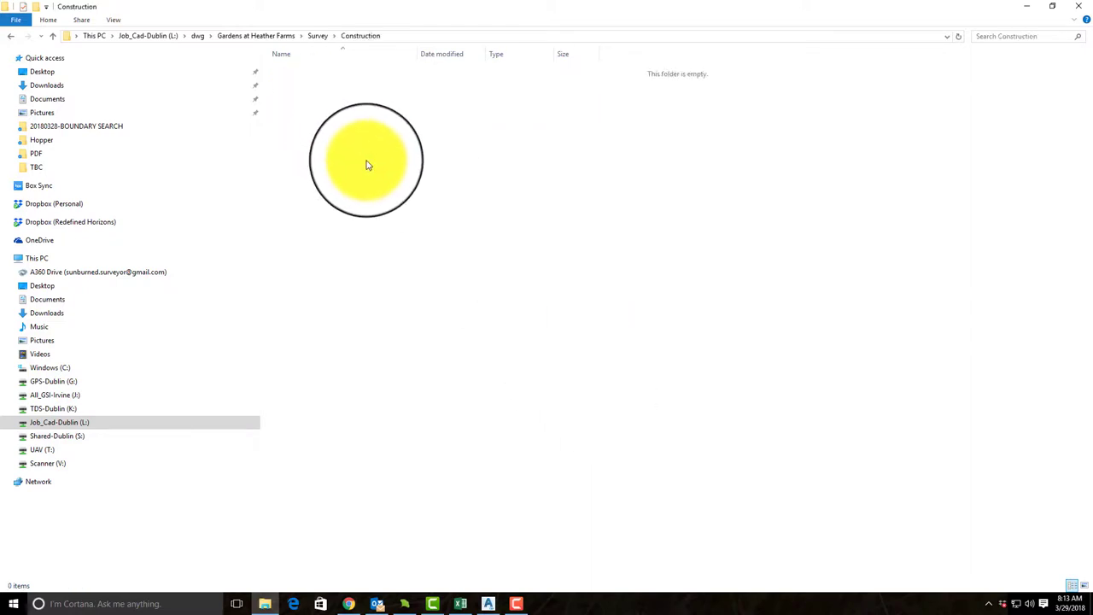
pyautogui.rightClick(367, 165)
pyautogui.moveTo(427, 285)
pyautogui.click(533, 282)
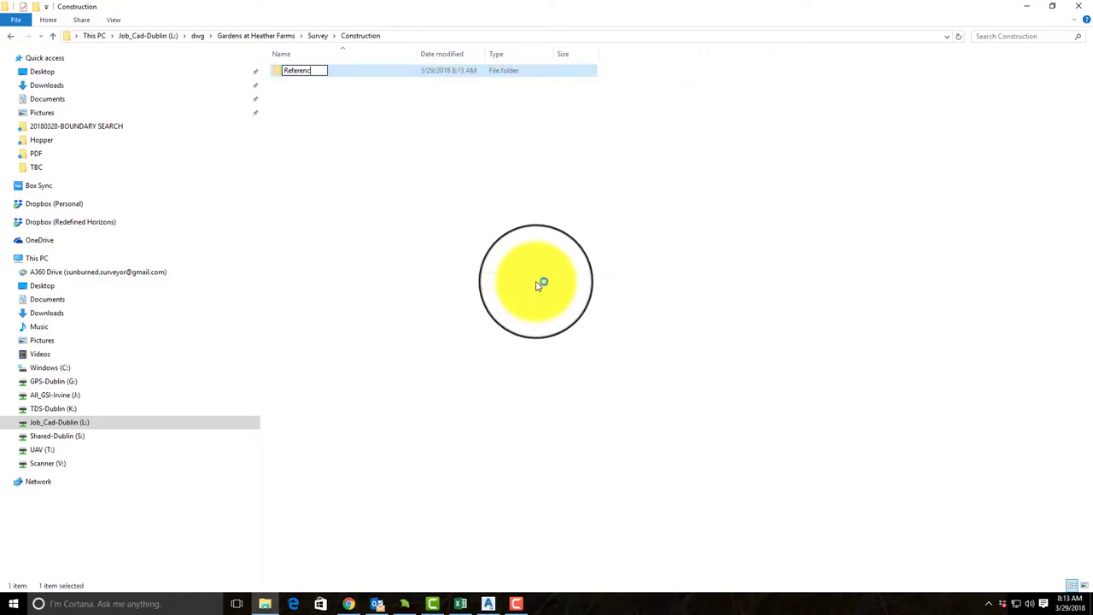
pyautogui.press('Return')
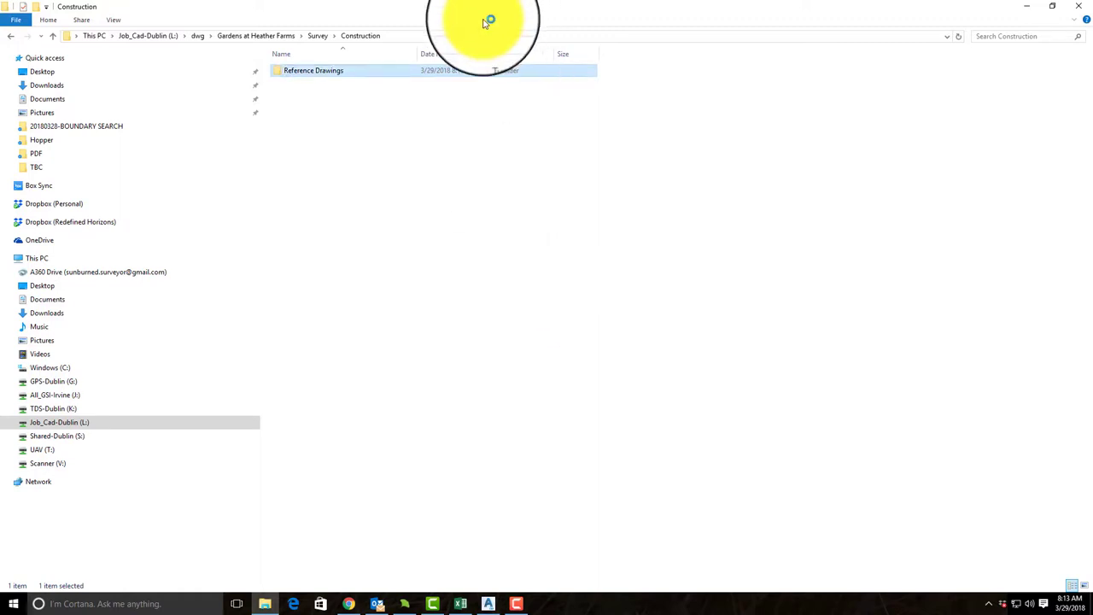
# - Paste the cut garden bed layout drawing into the Reference Drawings folder, moving it with Explorer
pyautogui.doubleClick(334, 72)
pyautogui.rightClick(456, 197)
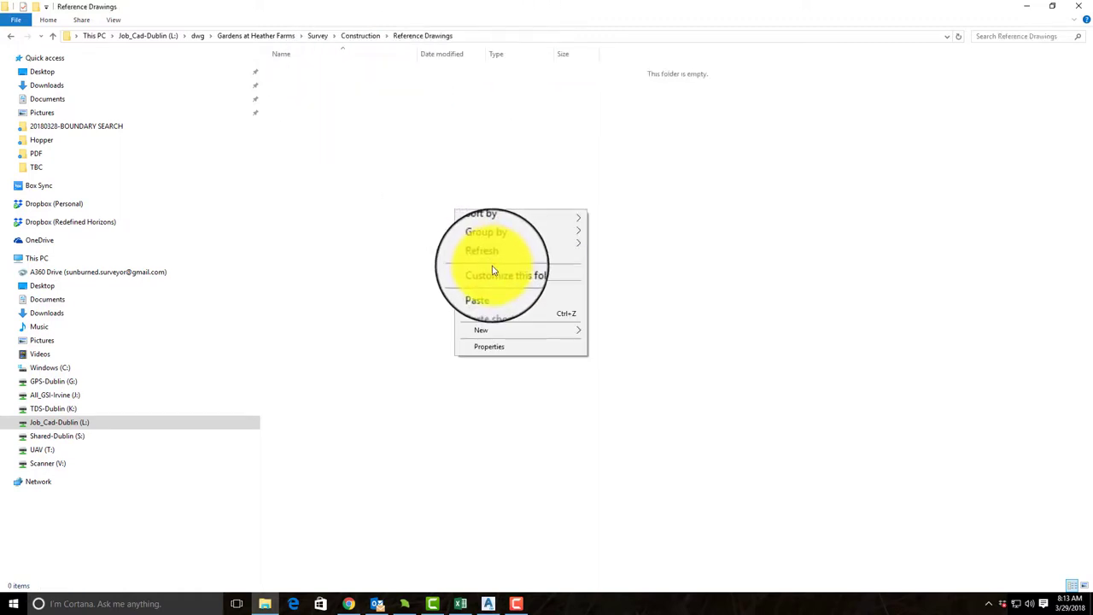
pyautogui.click(488, 293)
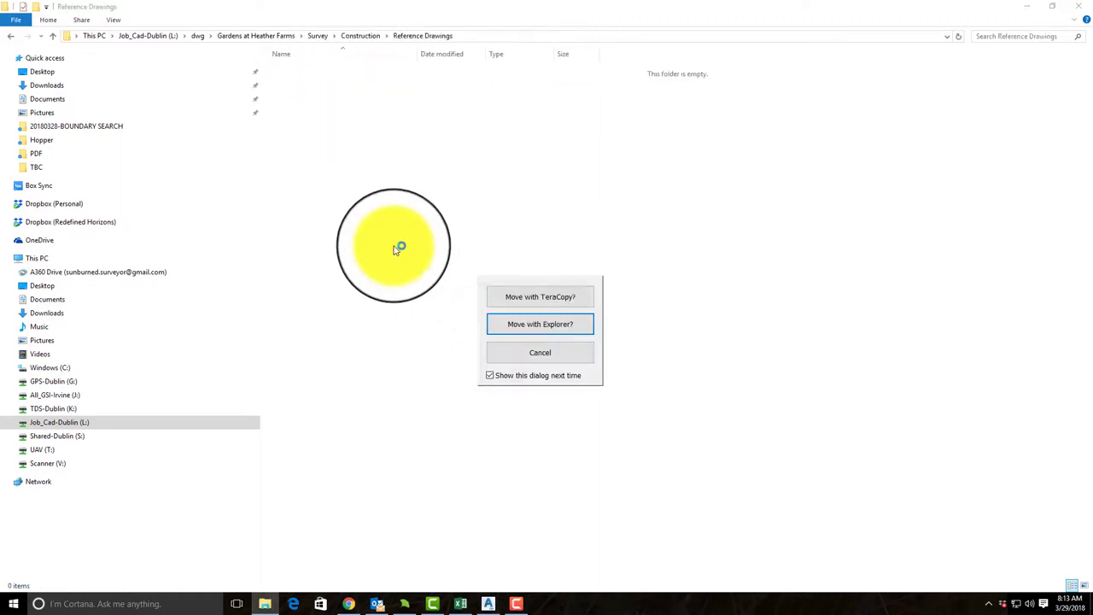
pyautogui.click(567, 325)
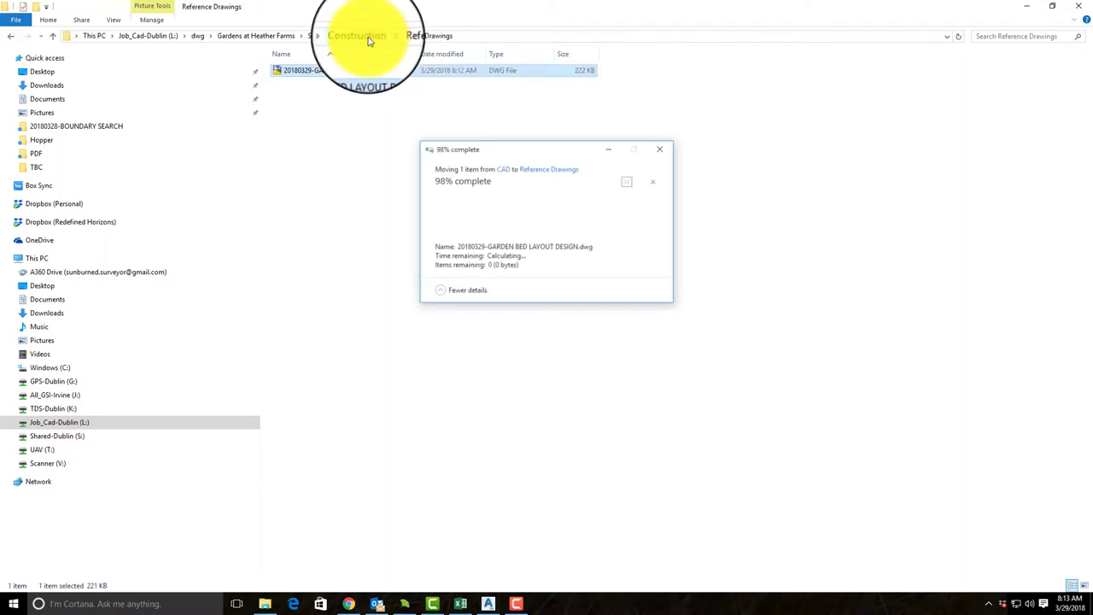
# - Create a folder named Calc Drawings in the Construction folder, alongside Reference Drawings
pyautogui.click(367, 37)
pyautogui.rightClick(401, 199)
pyautogui.moveTo(434, 296)
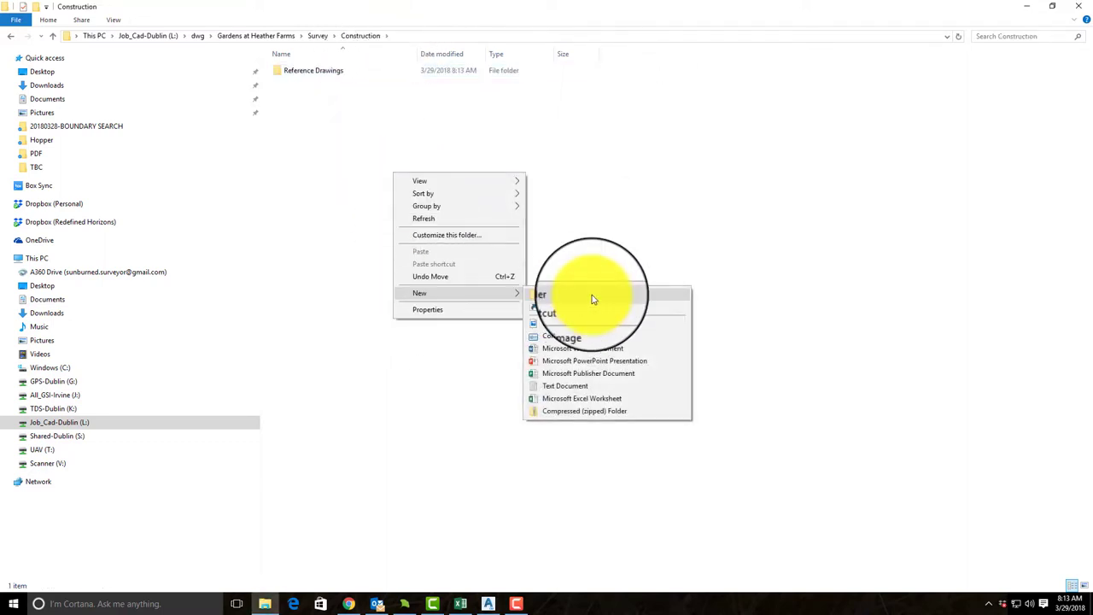
pyautogui.click(592, 292)
pyautogui.hotkey('shift', 'F10')
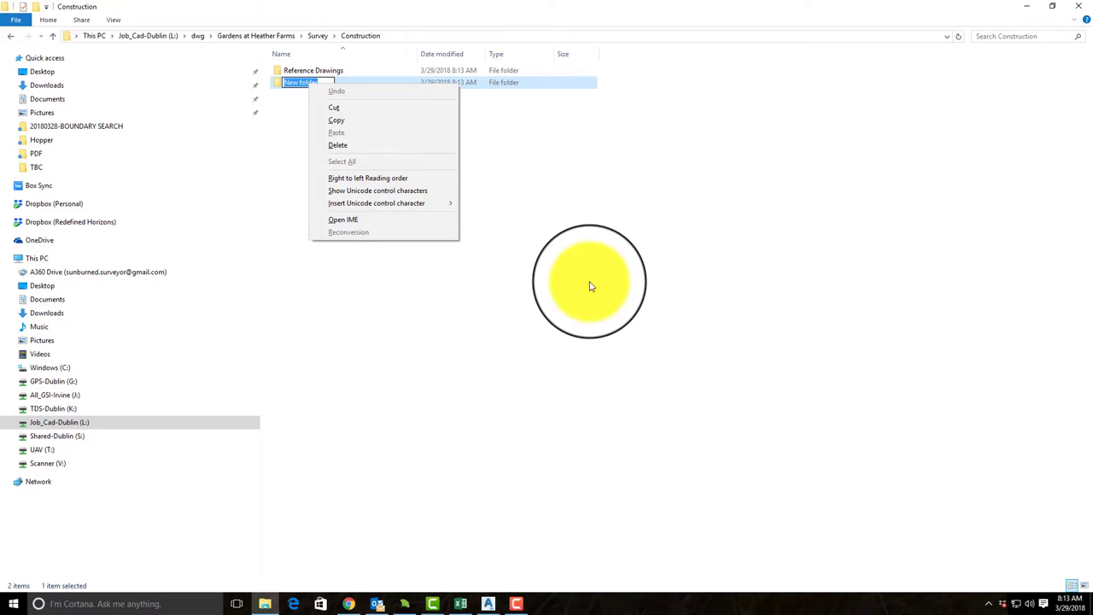
pyautogui.press('Escape')
pyautogui.write('alc Drawings')
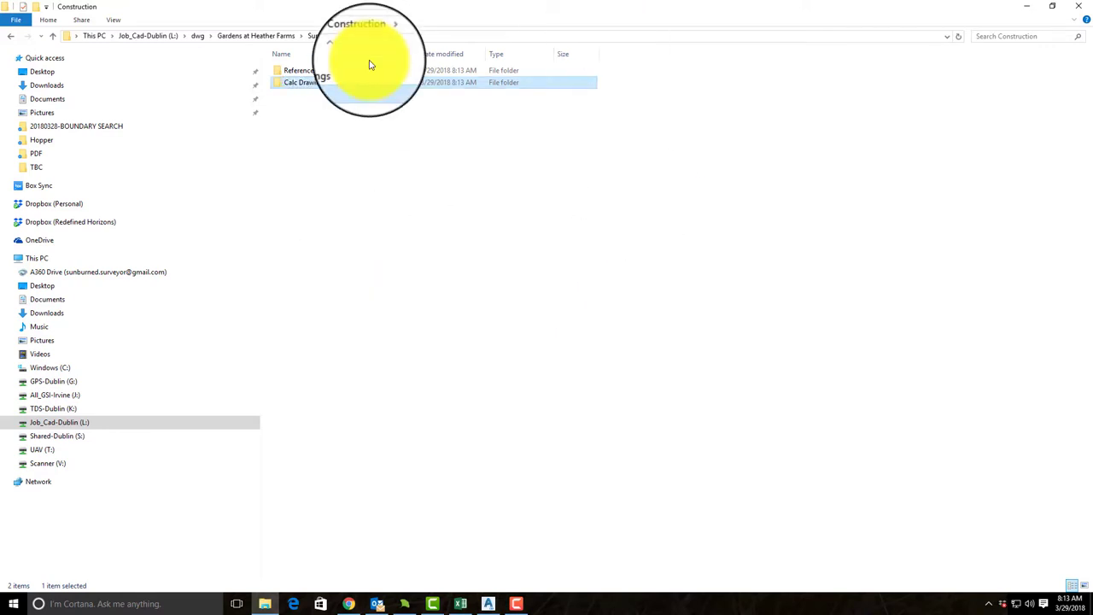
pyautogui.click(308, 92)
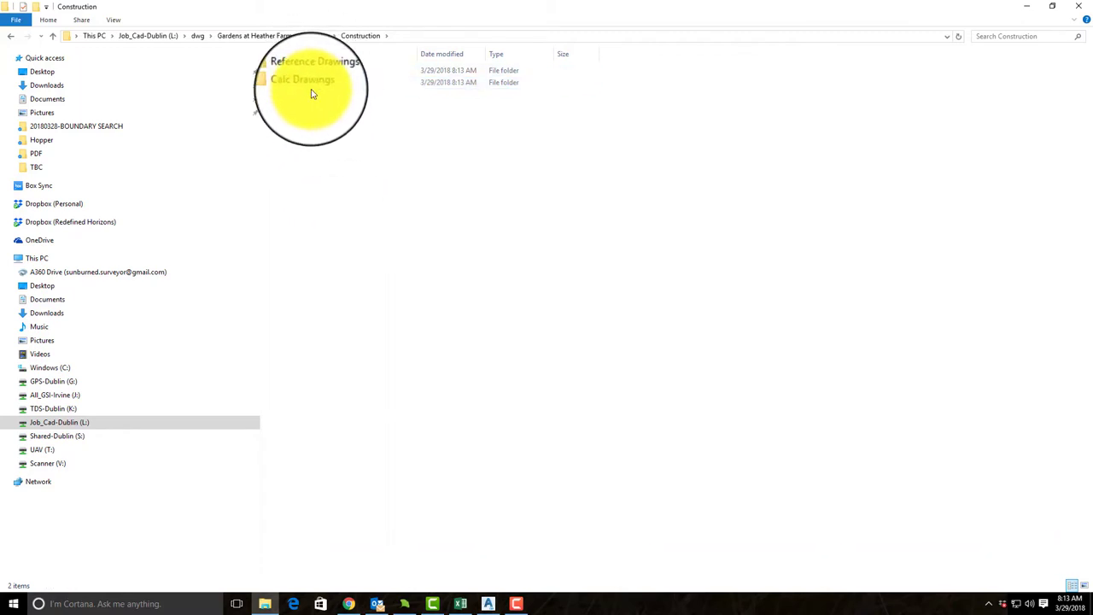
pyautogui.click(759, 233)
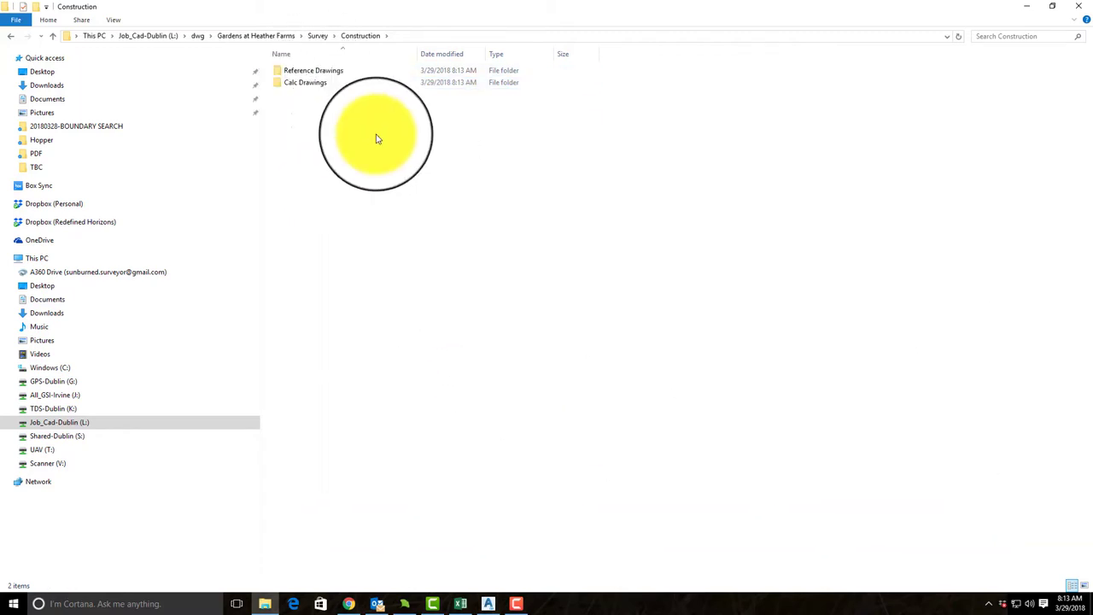